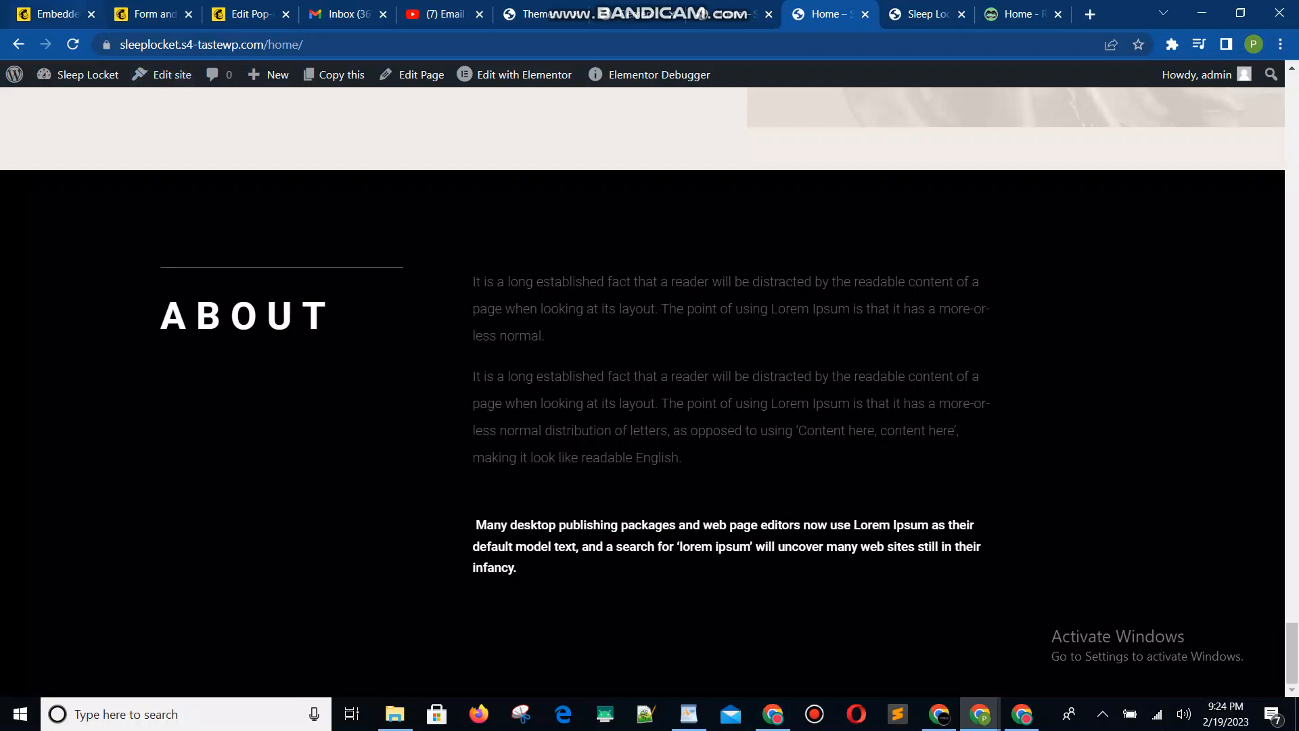
{"action": "left_click", "coordinate": [57, 14]}
{"action": "left_click", "coordinate": [150, 14]}
{"action": "left_click", "coordinate": [249, 13]}
{"action": "left_click", "coordinate": [57, 13]}
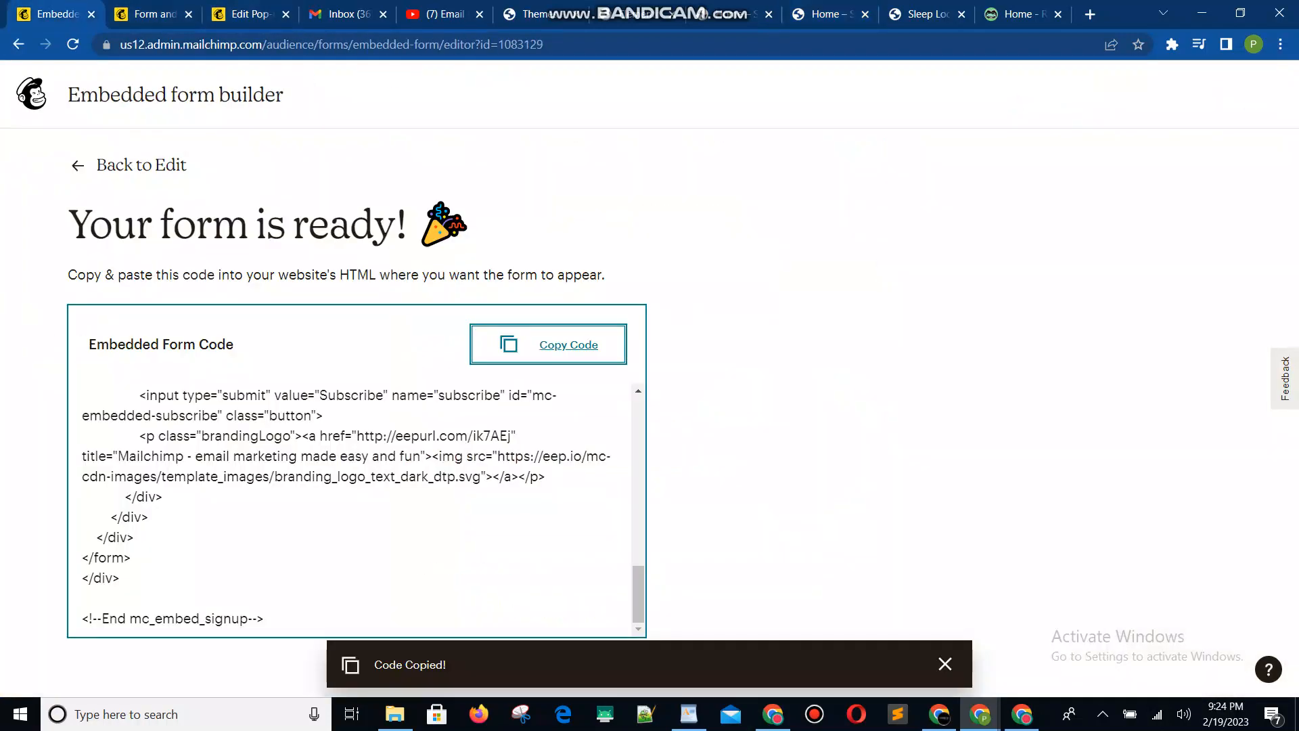
{"action": "key", "text": "ctrl+Tab"}
{"action": "key", "text": "ctrl+Tab"}
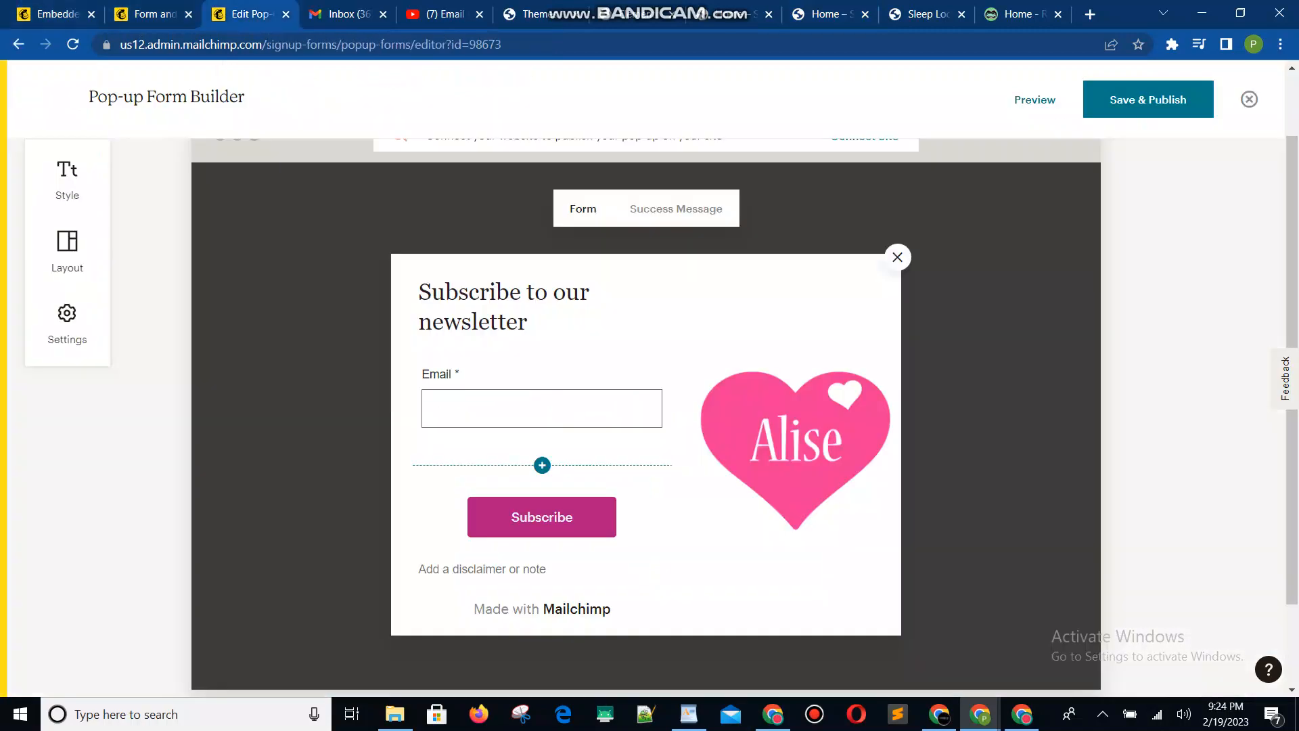
Return to the Mailchimp audience form page and open the embedded form builder from the audience's signup forms.
{"action": "key", "text": "ctrl+shift+Tab"}
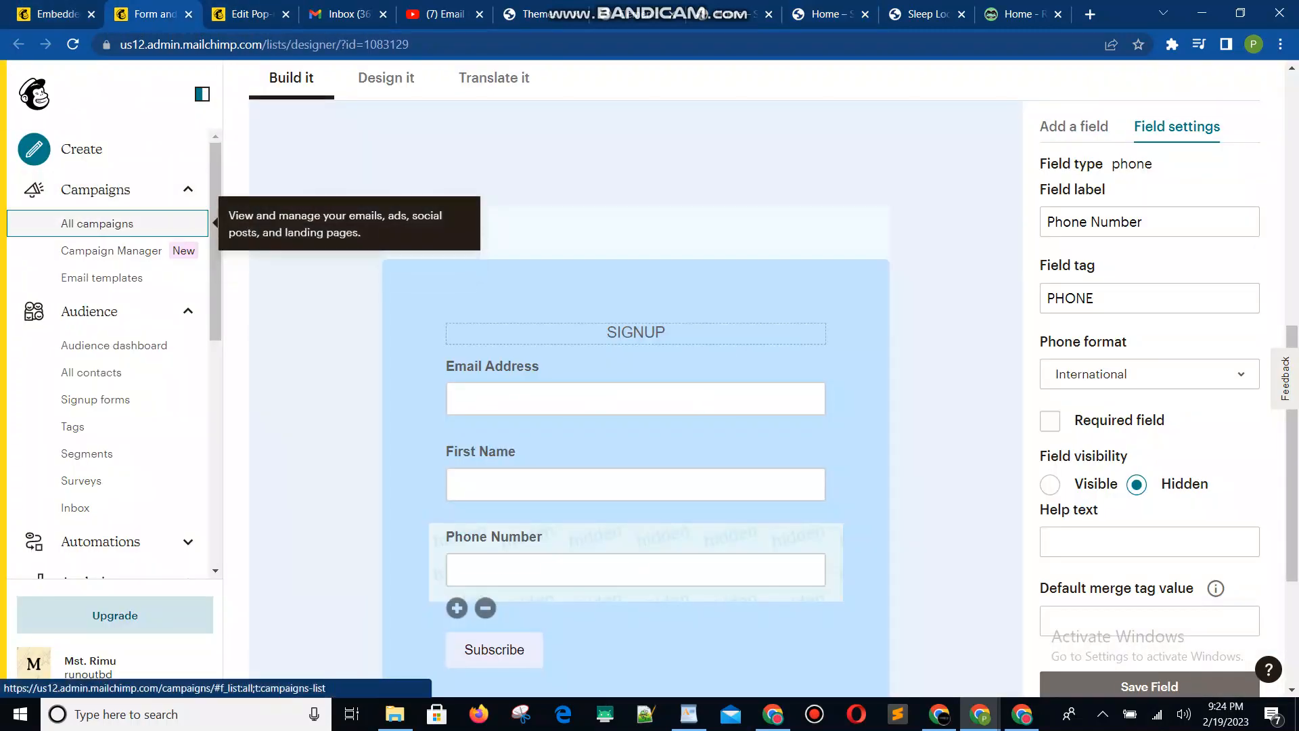
{"action": "left_click", "coordinate": [97, 223]}
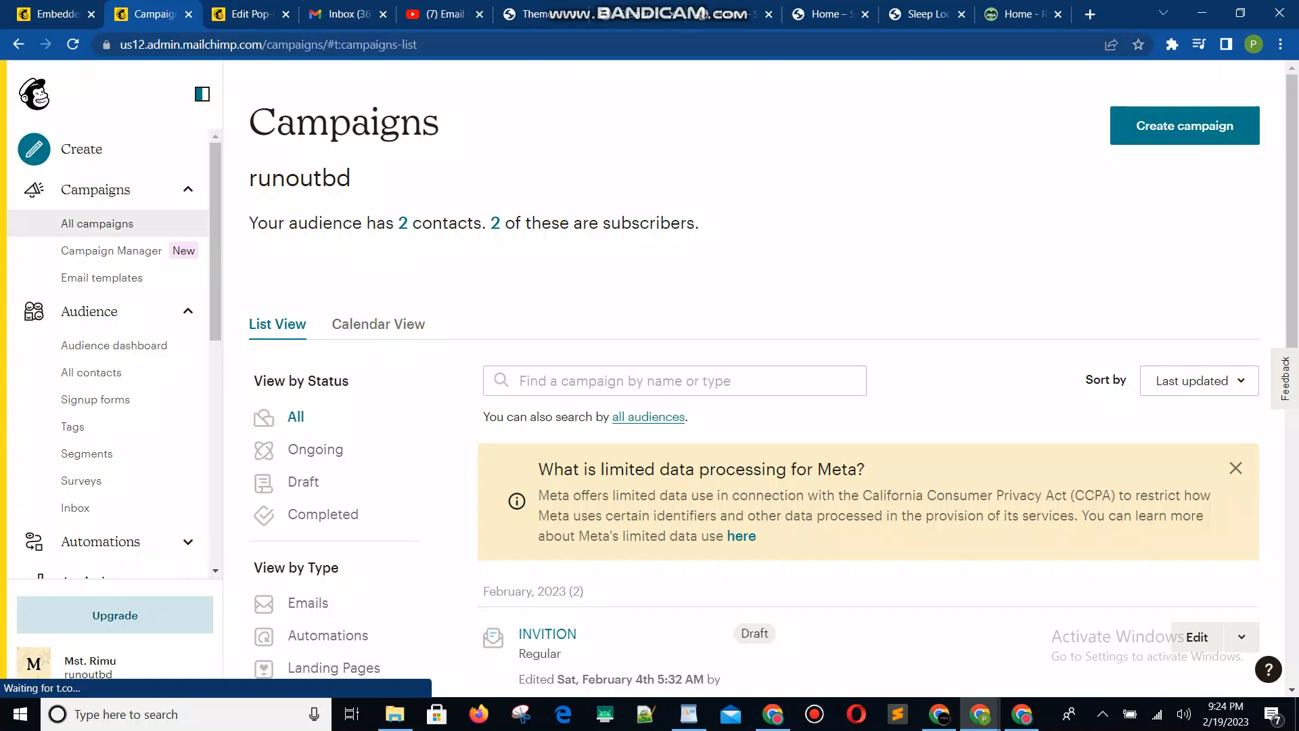
{"action": "scroll", "coordinate": [649, 305], "scroll_direction": "down", "scroll_amount": 4}
{"action": "scroll", "coordinate": [649, 304], "scroll_direction": "up", "scroll_amount": 3}
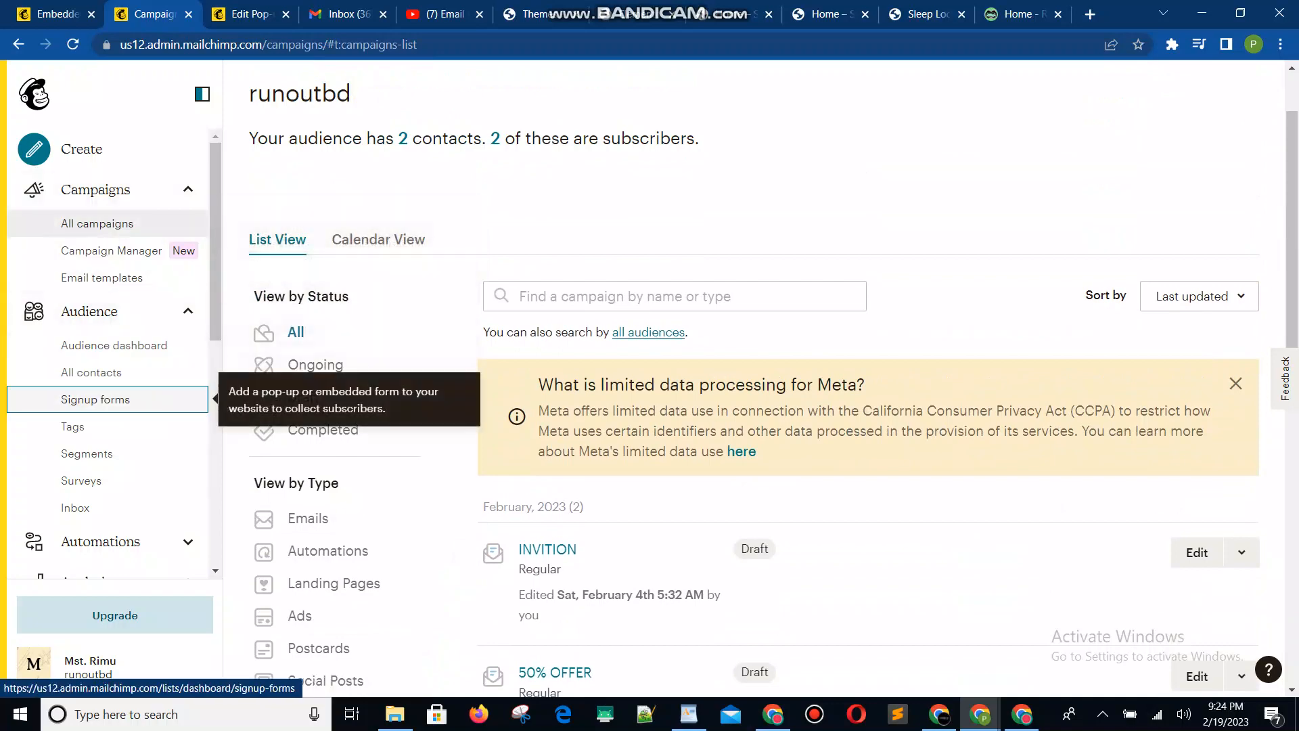
{"action": "left_click", "coordinate": [96, 399]}
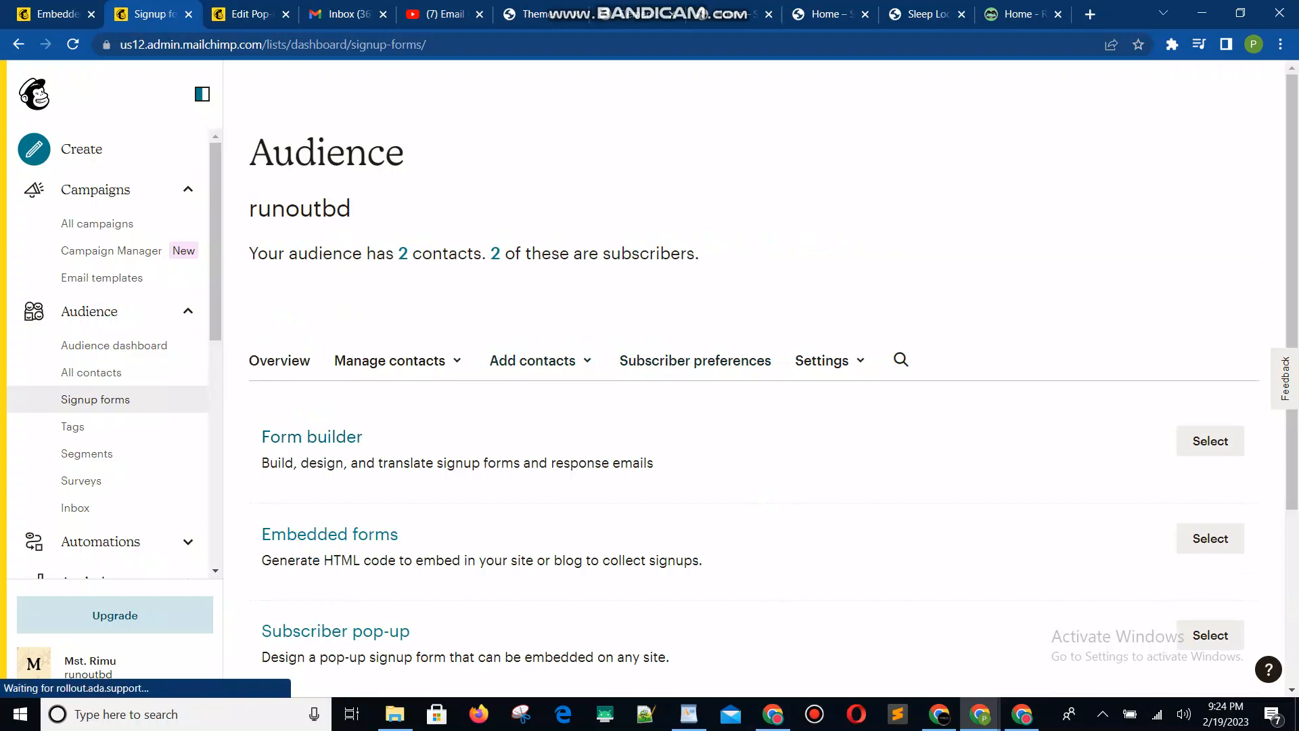
{"action": "scroll", "coordinate": [754, 379], "scroll_direction": "down", "scroll_amount": 3}
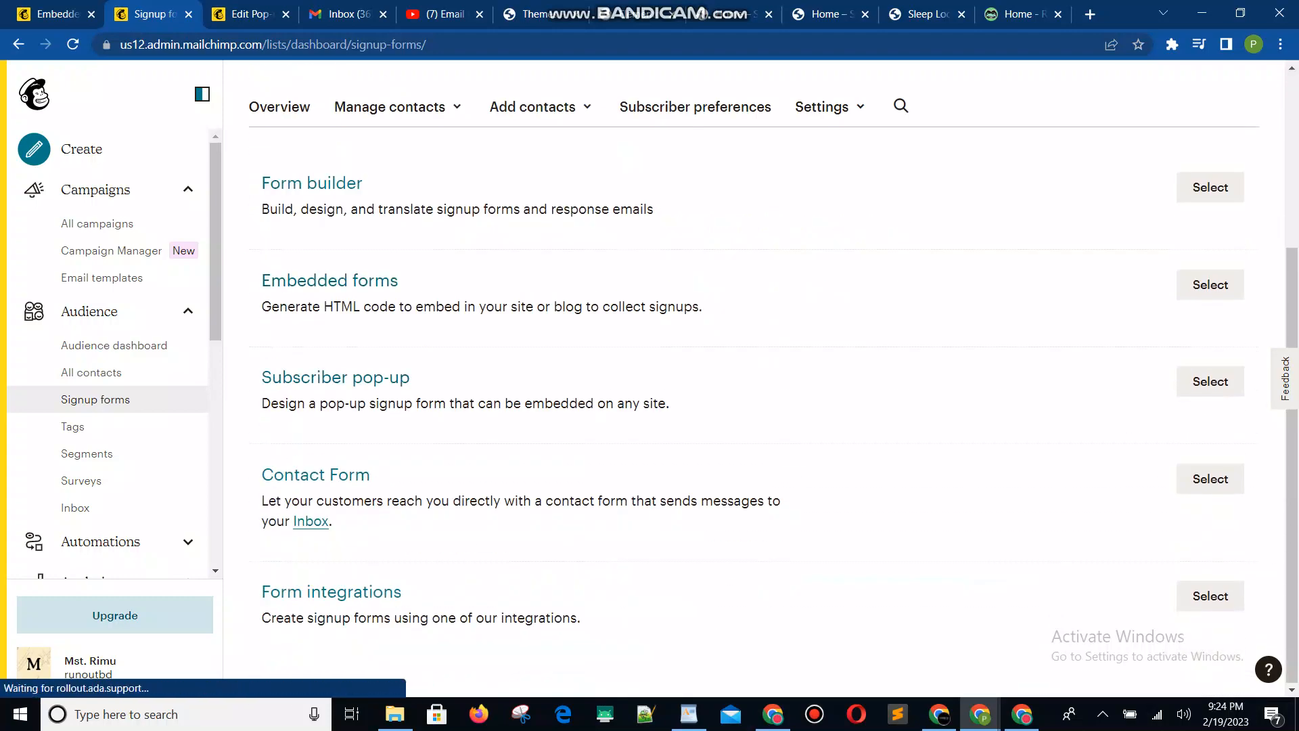
{"action": "left_click", "coordinate": [1210, 284]}
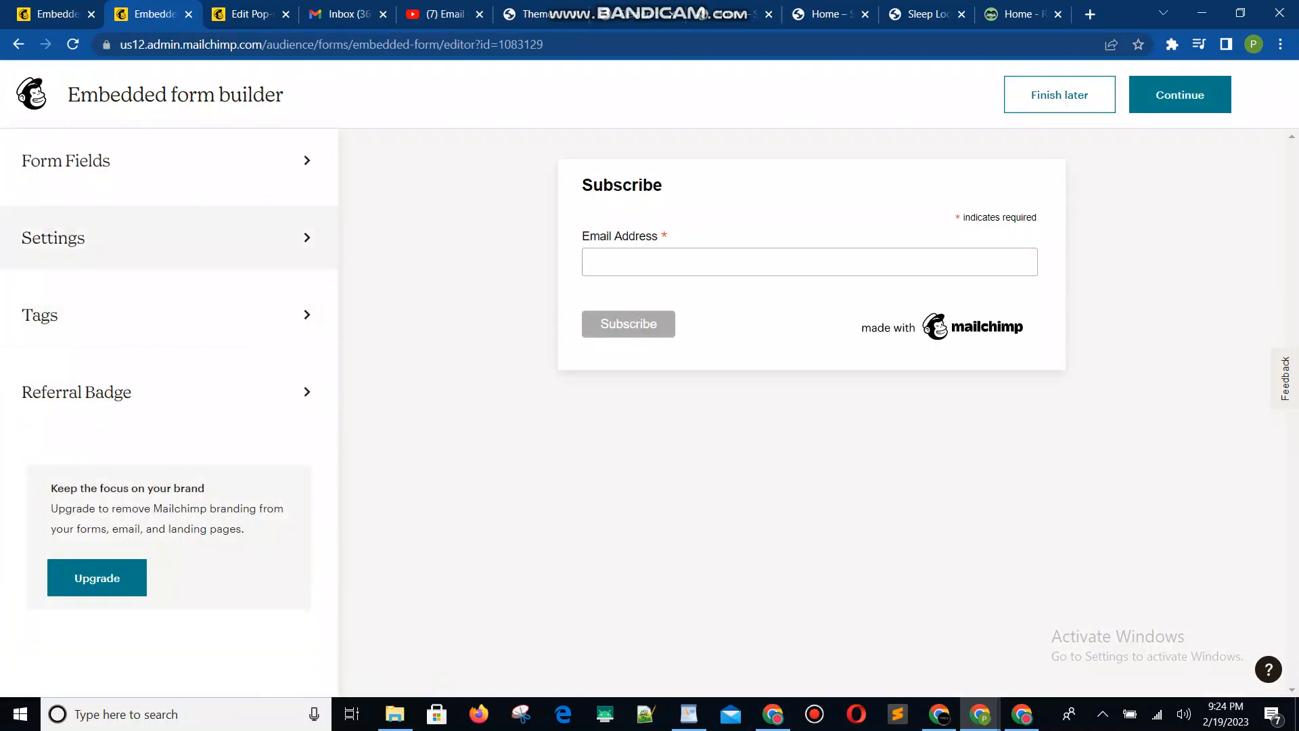
Enable the First name field in the embedded form and move it above the Email address field.
{"action": "left_click", "coordinate": [203, 161]}
{"action": "left_click", "coordinate": [65, 356]}
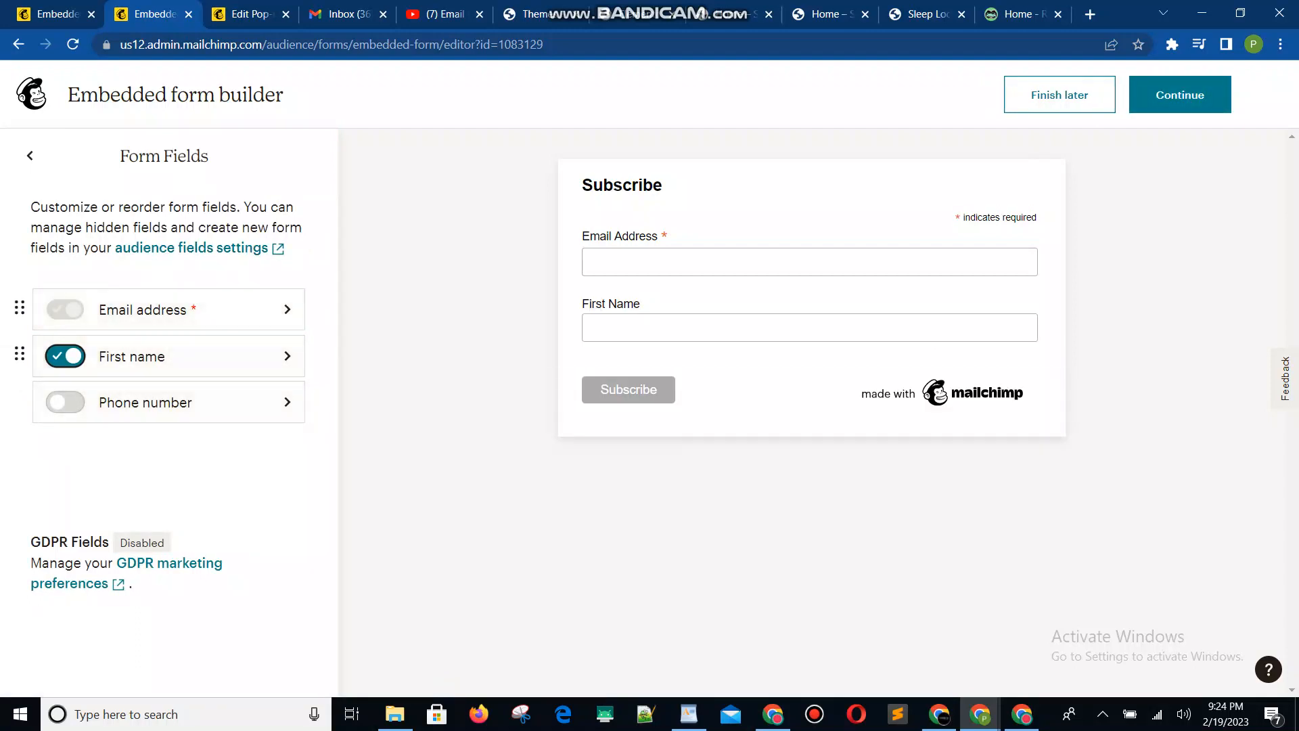
{"action": "left_click_drag", "start_coordinate": [19, 353], "coordinate": [21, 309]}
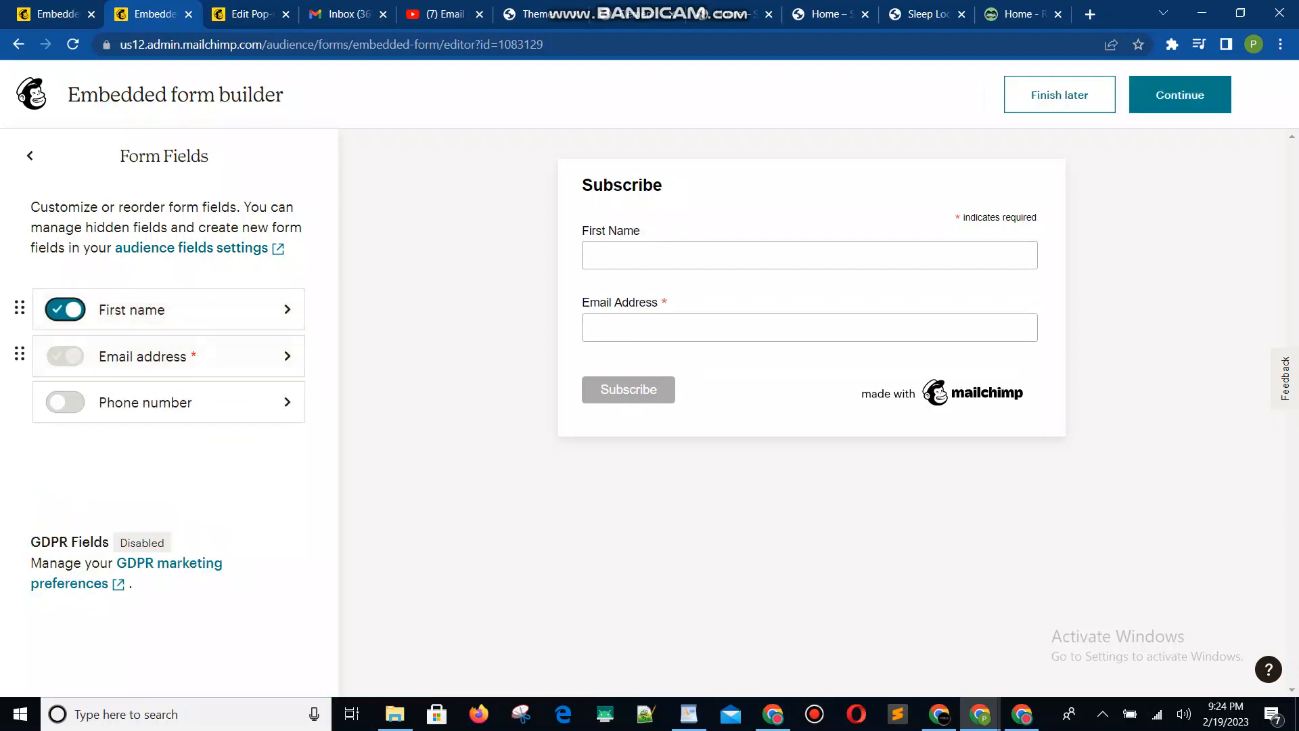
{"action": "left_click", "coordinate": [30, 155]}
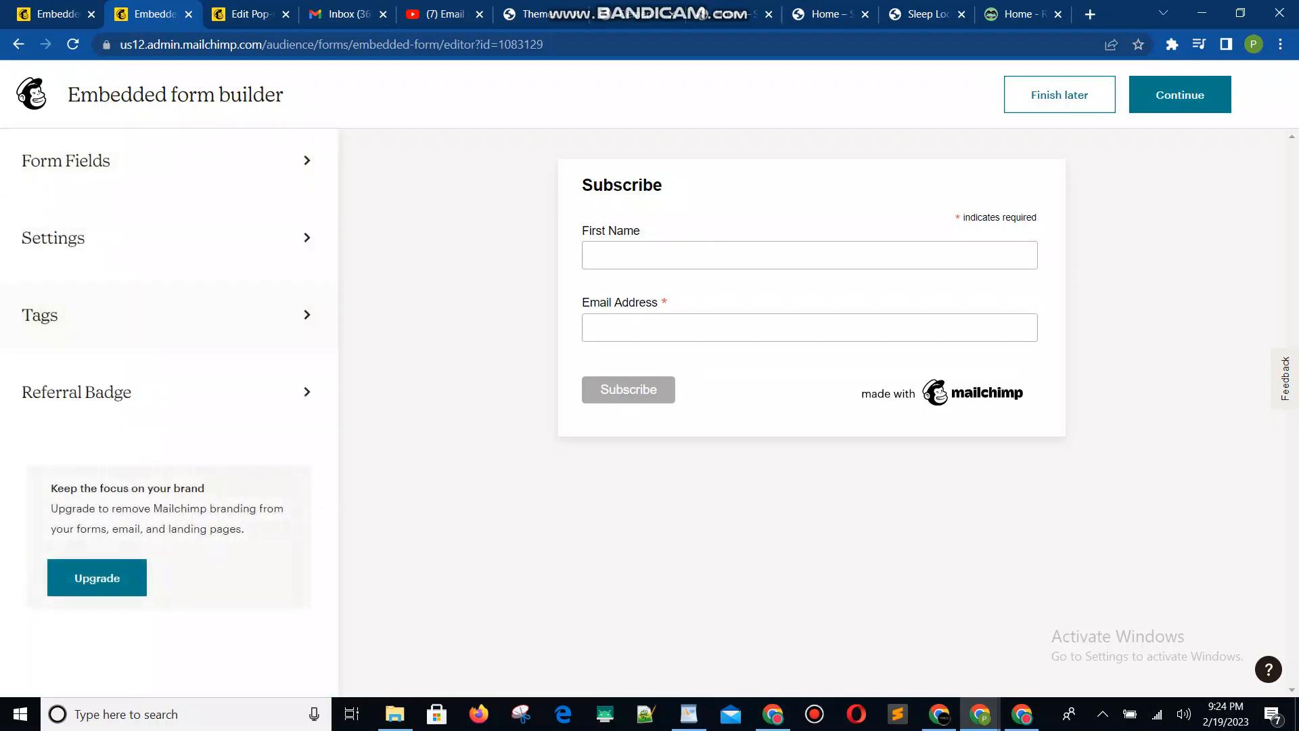
In the embedded form's settings, try a width of 400 pixels and settle on 500 pixels.
{"action": "left_click", "coordinate": [136, 236]}
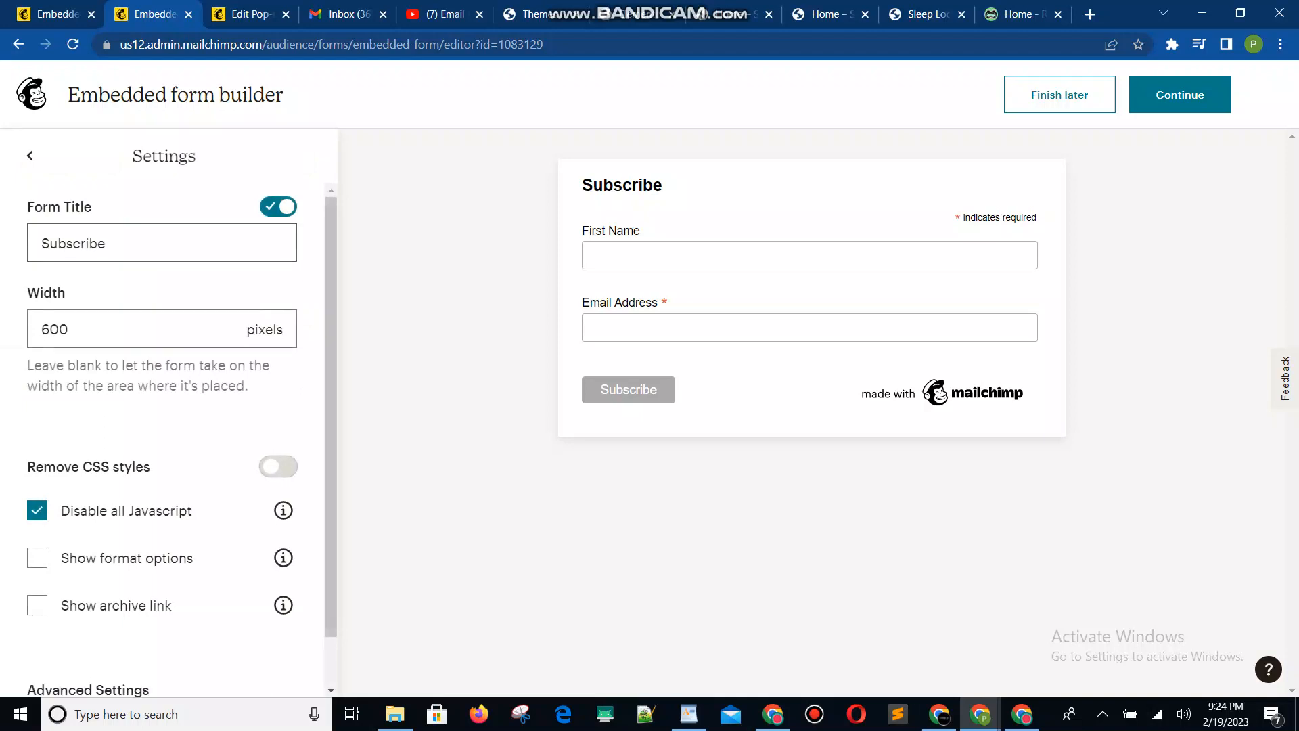
{"action": "scroll", "coordinate": [162, 440], "scroll_direction": "down", "scroll_amount": 2}
{"action": "scroll", "coordinate": [163, 439], "scroll_direction": "up", "scroll_amount": 2}
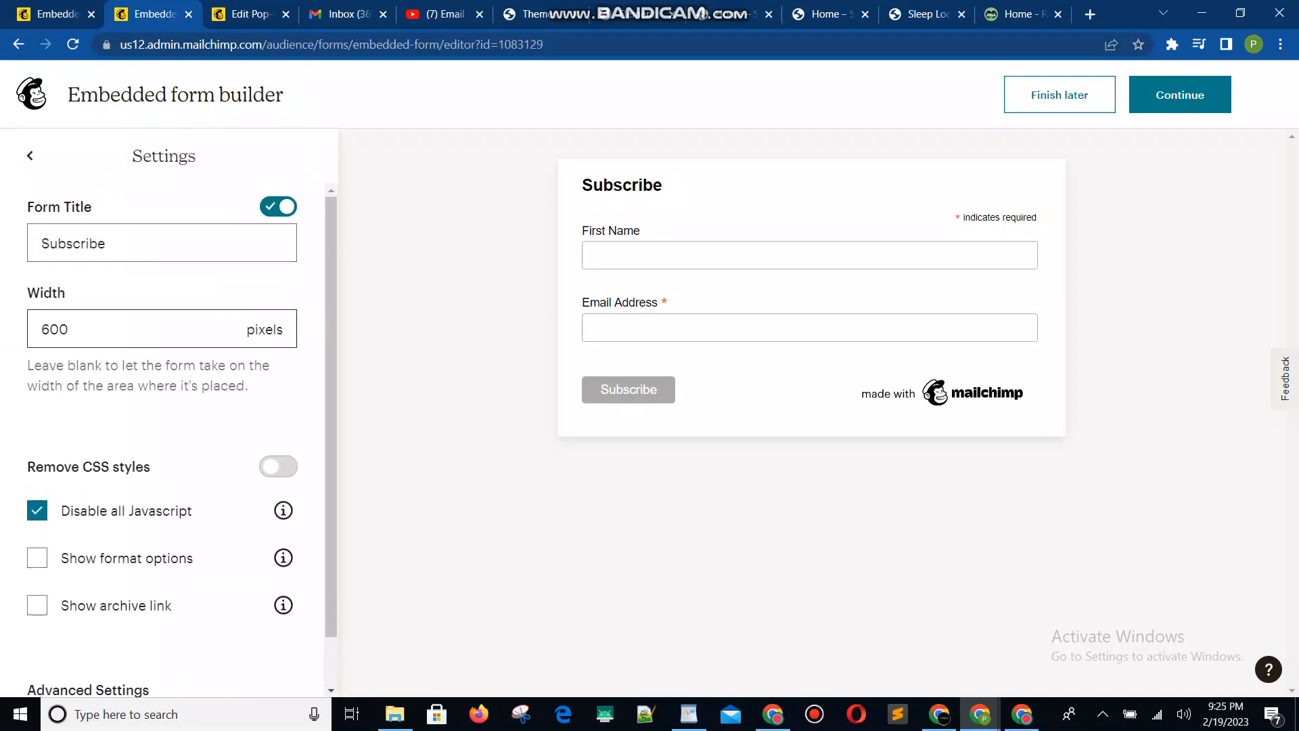
{"action": "left_click", "coordinate": [121, 329]}
{"action": "left_click_drag", "start_coordinate": [41, 329], "coordinate": [49, 329]}
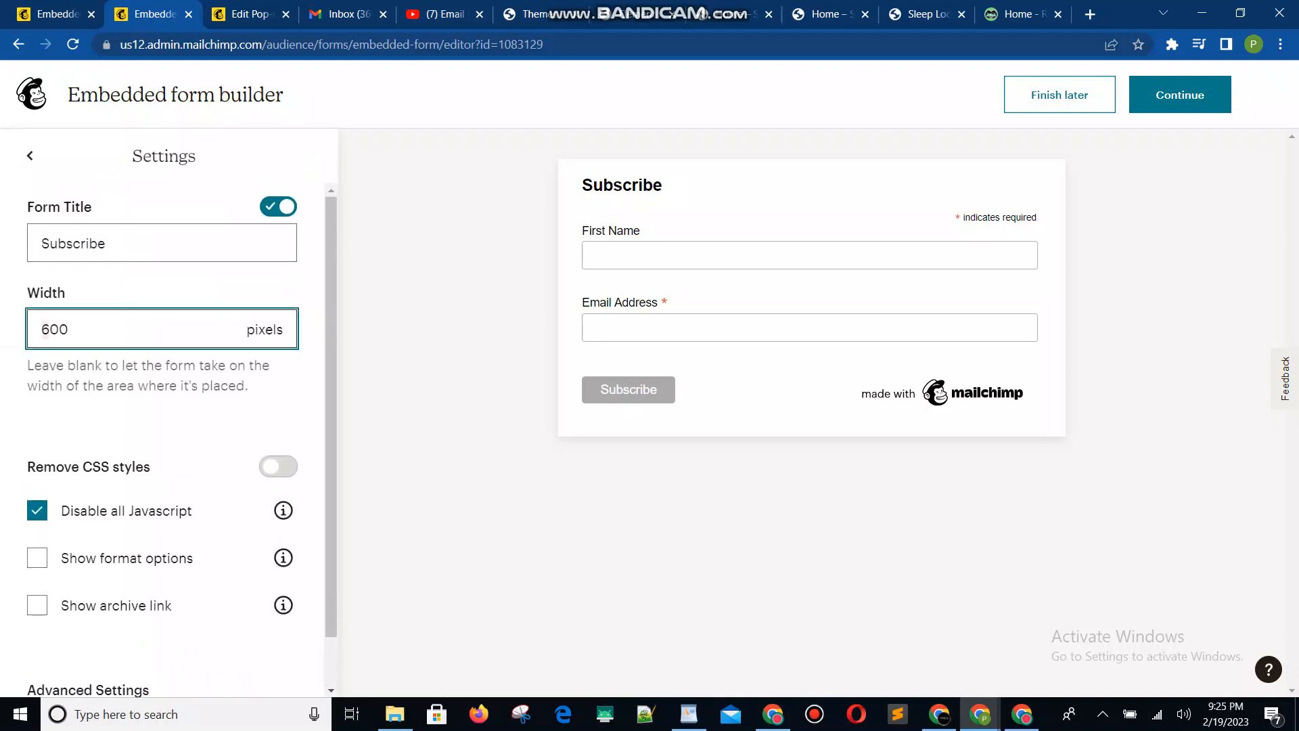
{"action": "type", "text": "4"}
{"action": "key", "text": "Tab"}
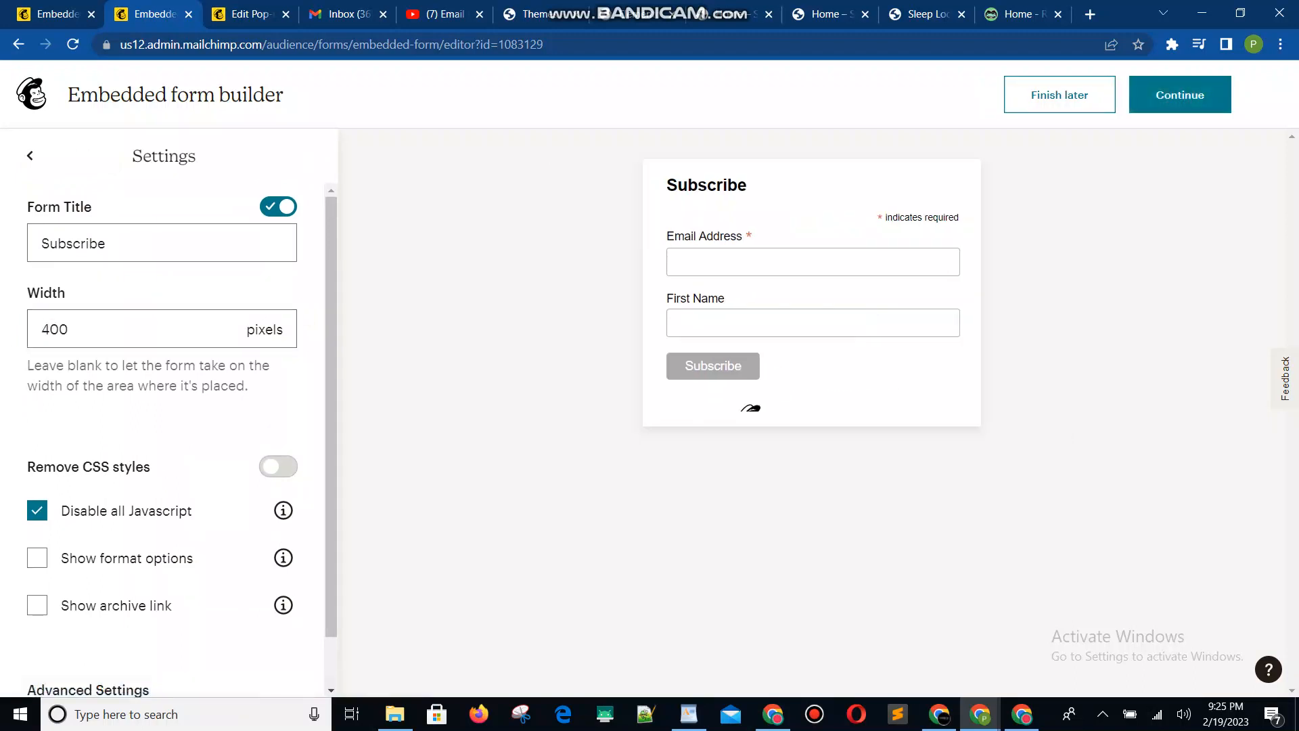
{"action": "left_click_drag", "start_coordinate": [51, 329], "coordinate": [41, 330]}
{"action": "type", "text": "5"}
{"action": "key", "text": "Tab"}
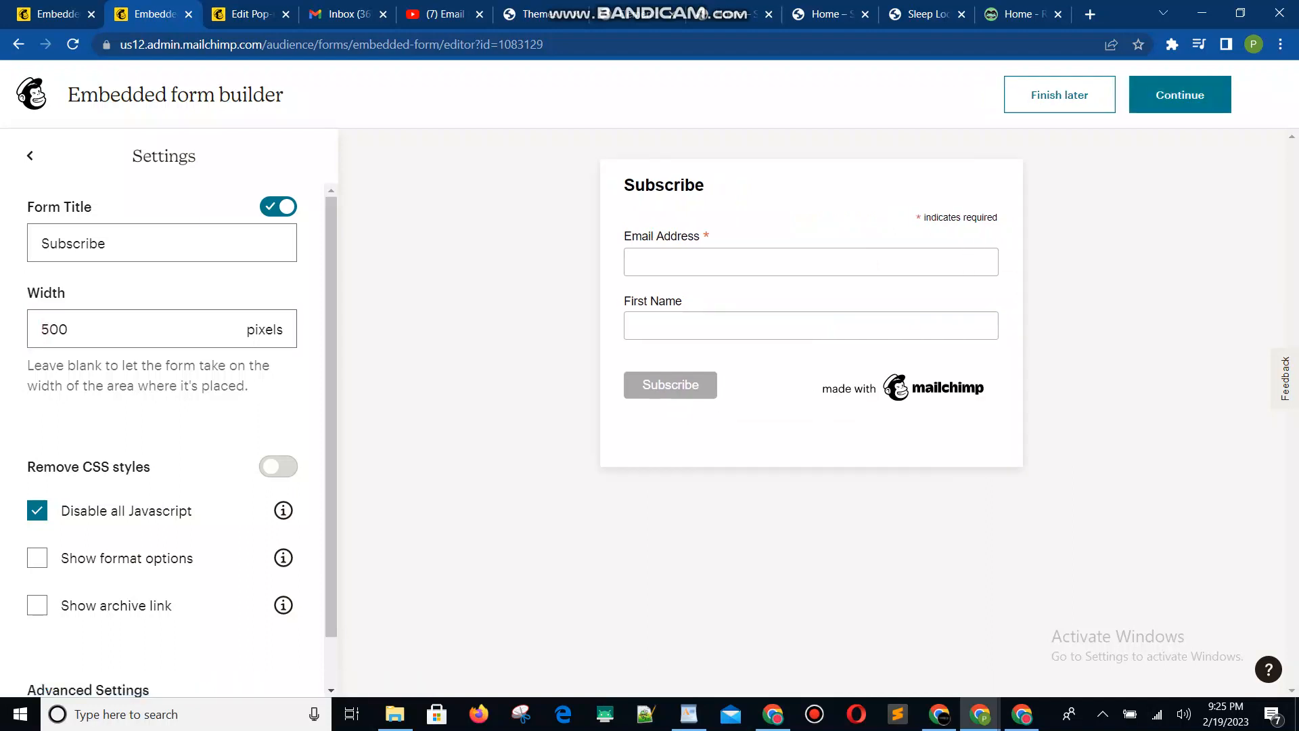
Turn off the form title and copy the generated embedded form code.
{"action": "scroll", "coordinate": [162, 440], "scroll_direction": "down", "scroll_amount": 1}
{"action": "scroll", "coordinate": [163, 440], "scroll_direction": "up", "scroll_amount": 1}
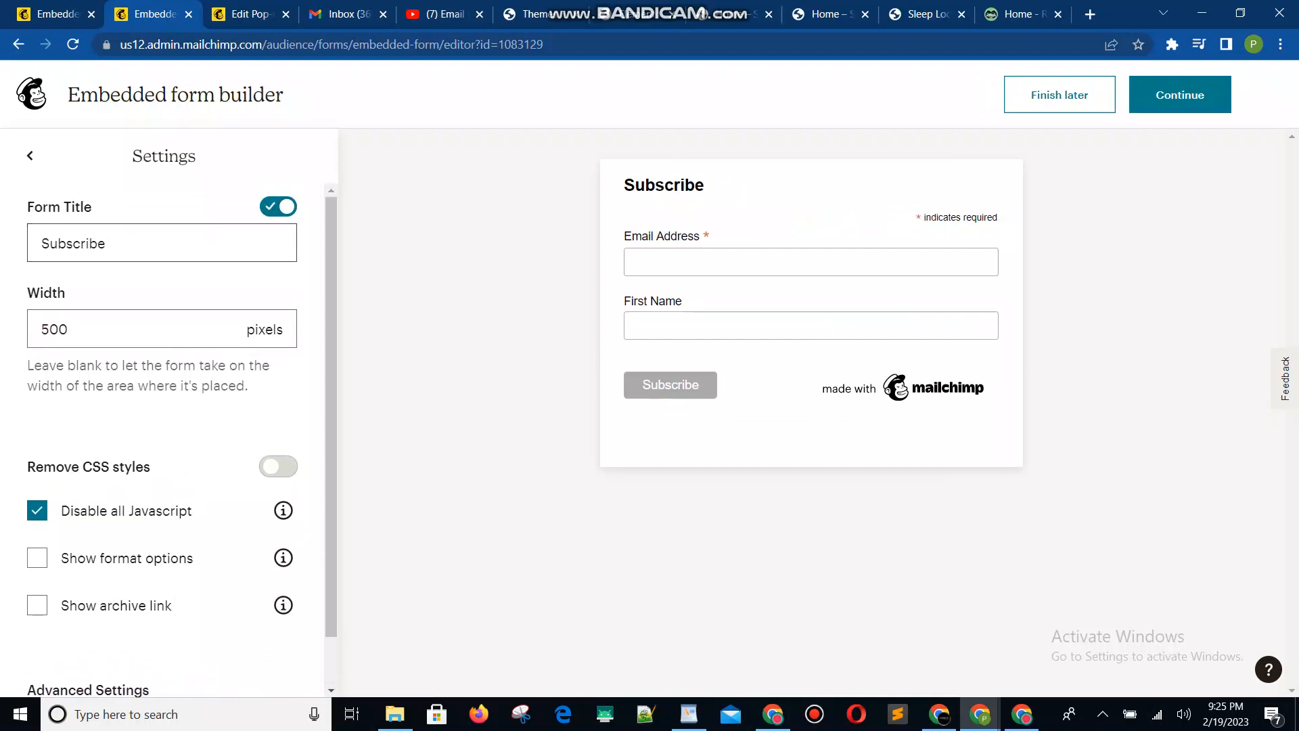
{"action": "left_click", "coordinate": [278, 206]}
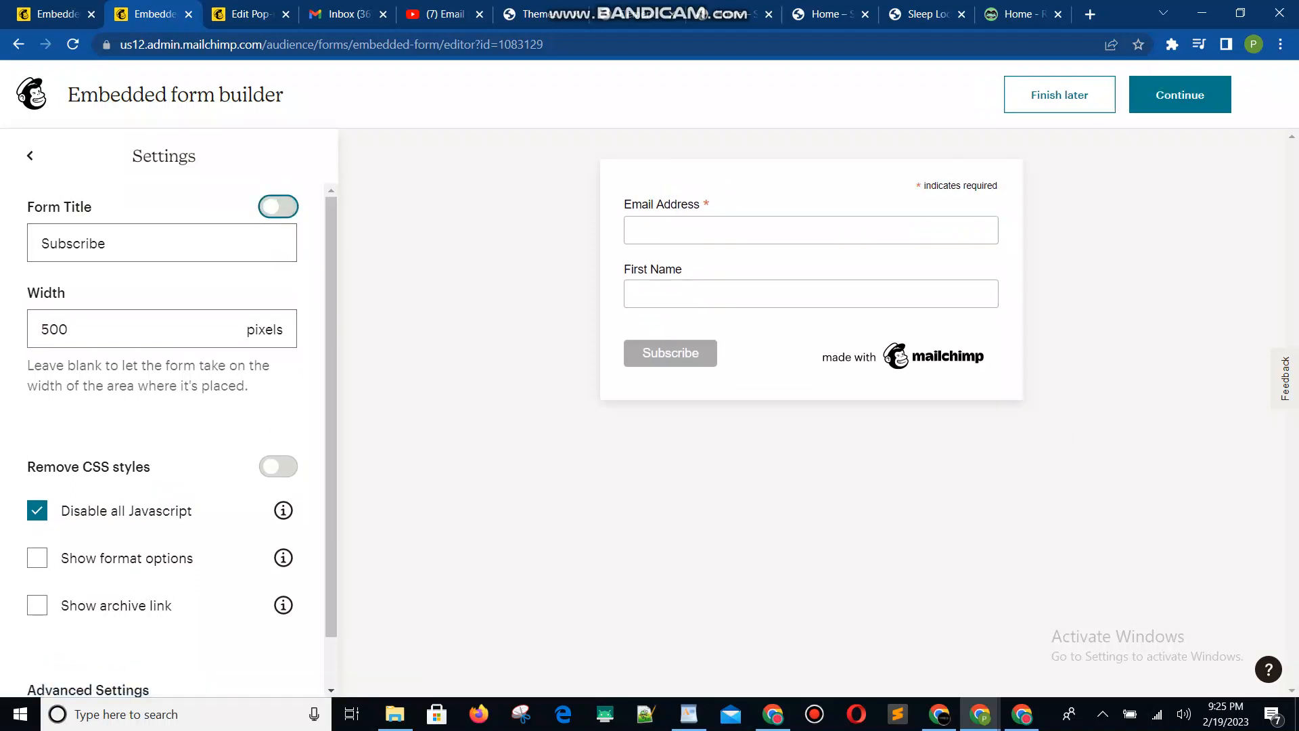
{"action": "left_click", "coordinate": [1179, 94]}
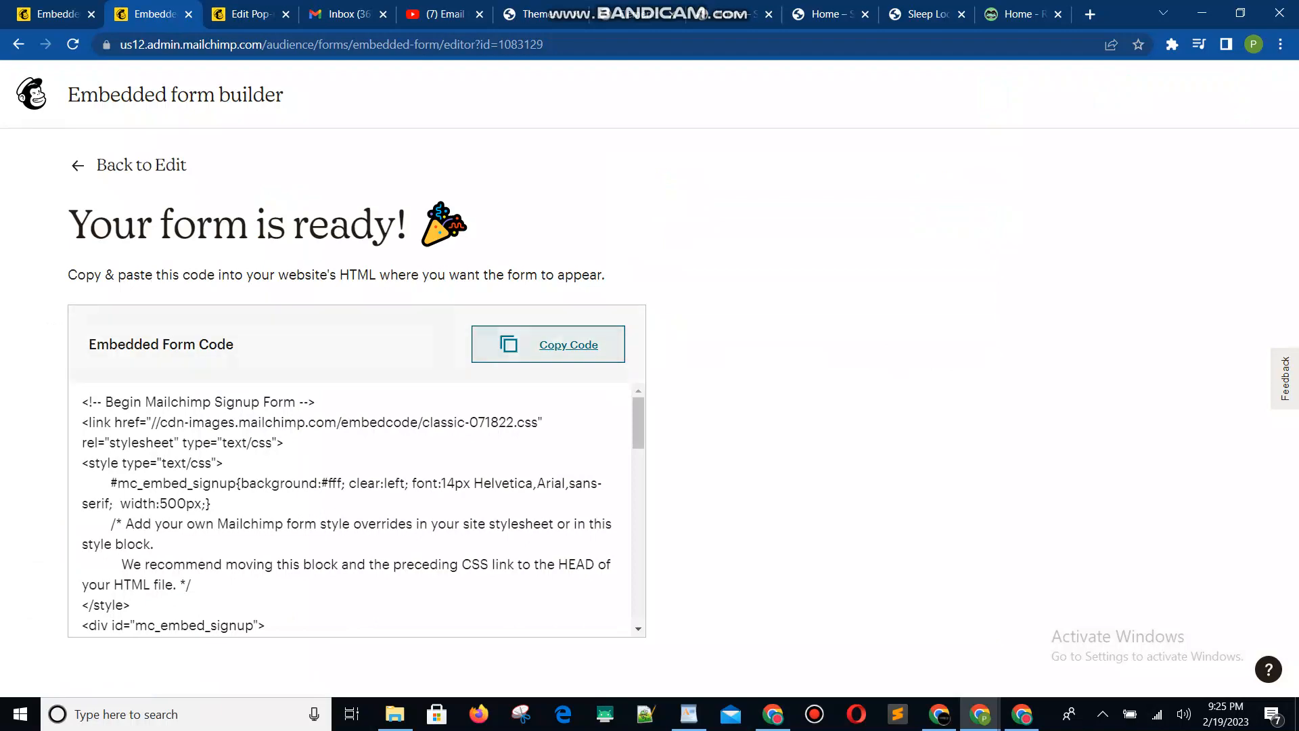
{"action": "left_click", "coordinate": [548, 344]}
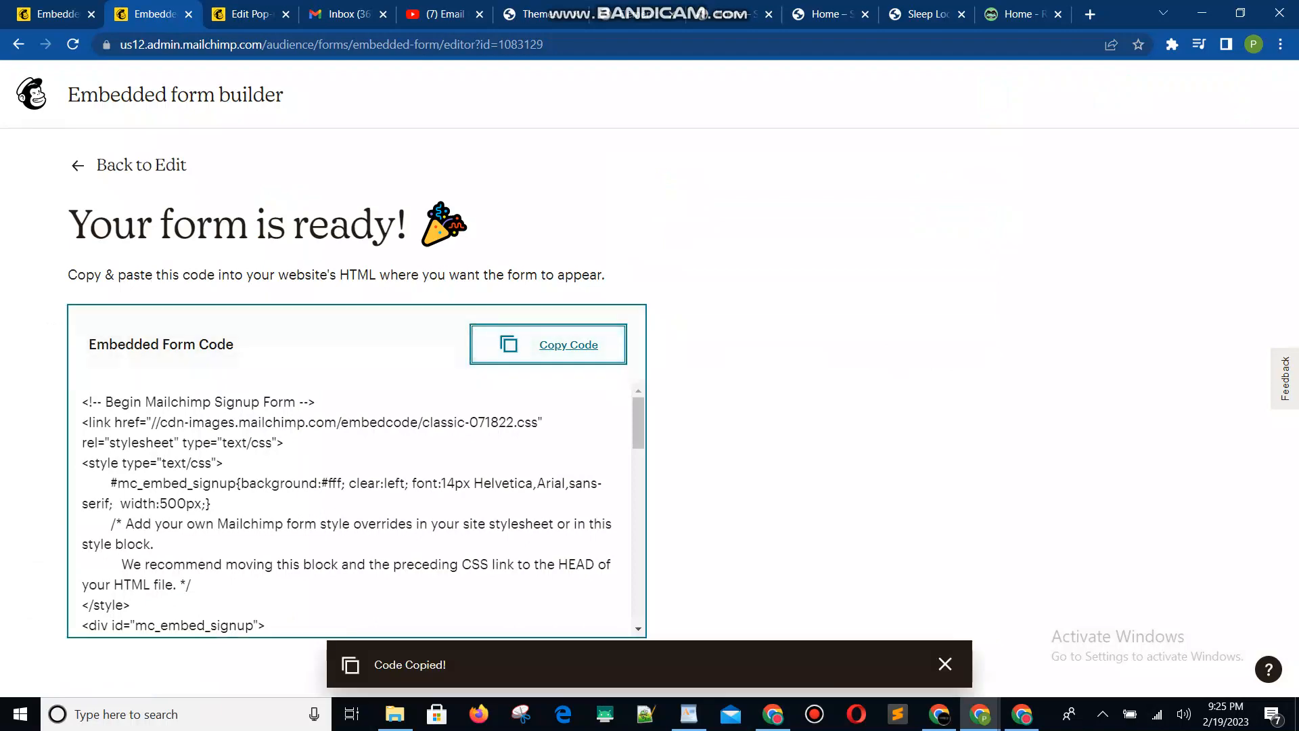
Switch to the Sleep Locket home page preview and open the page in the Elementor editor.
{"action": "left_click", "coordinate": [733, 14]}
{"action": "mouse_move", "coordinate": [1291, 105]}
{"action": "left_mouse_down"}
{"action": "mouse_move", "coordinate": [1291, 652]}
{"action": "mouse_move", "coordinate": [1291, 101]}
{"action": "left_mouse_up"}
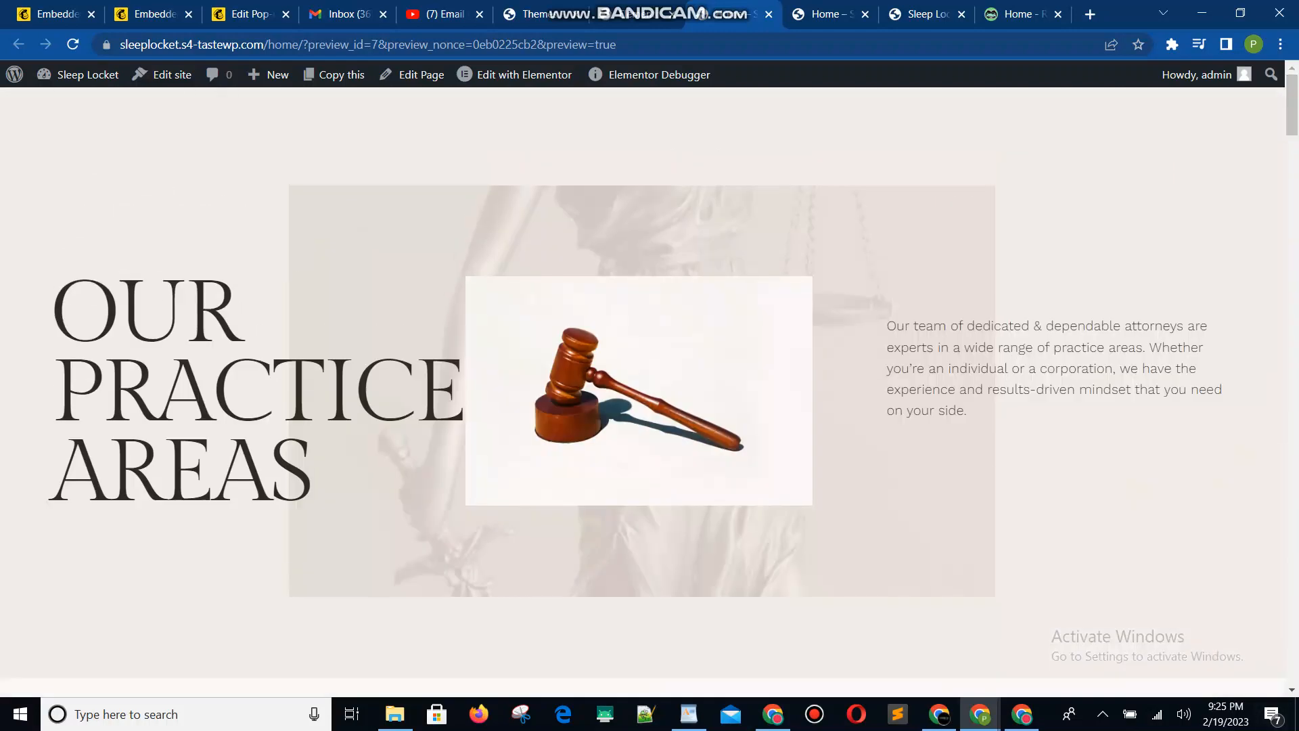
{"action": "mouse_move", "coordinate": [514, 74]}
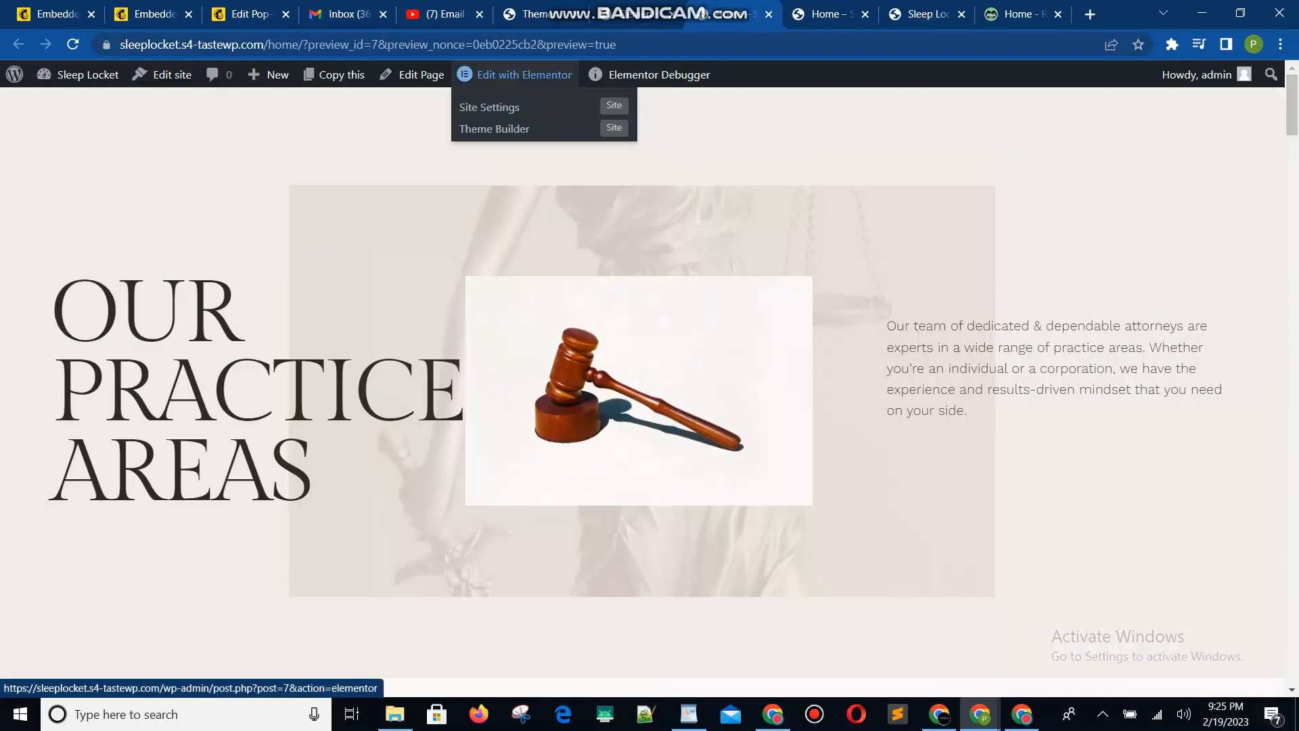
{"action": "left_click", "coordinate": [514, 74]}
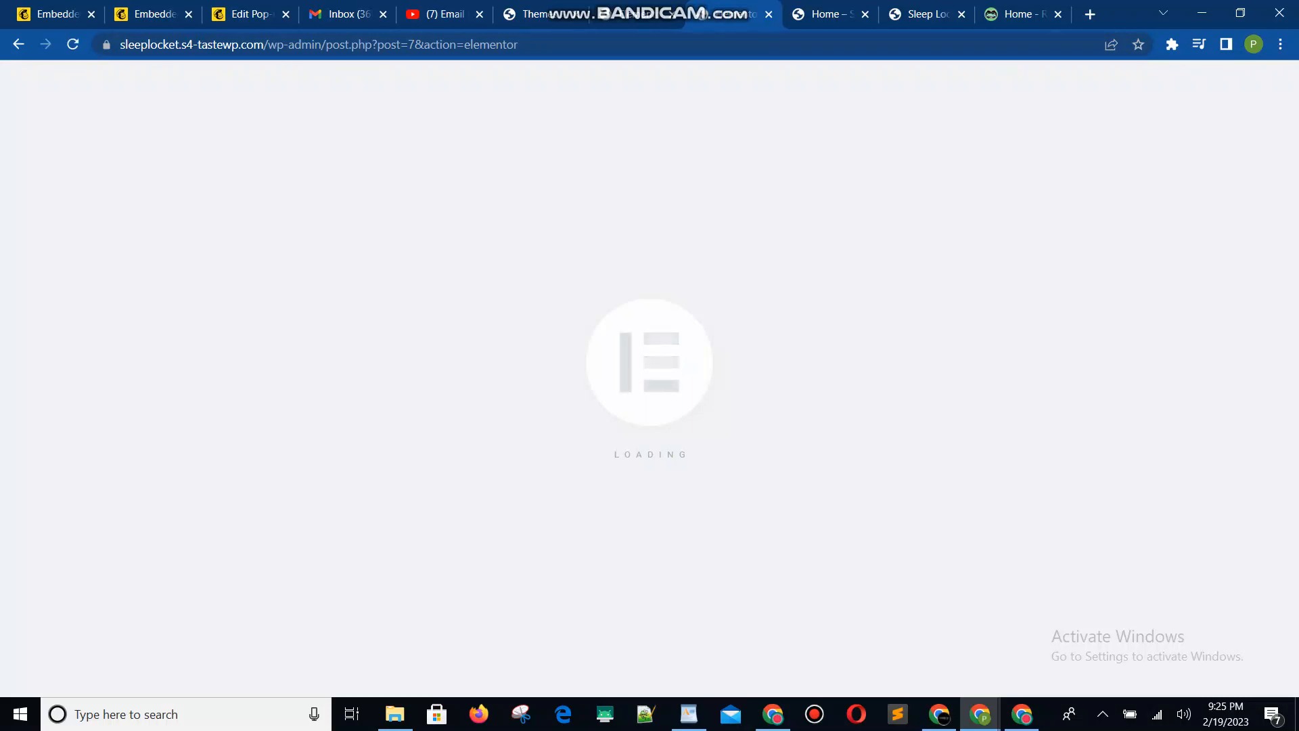
Add an HTML widget above the About section's paragraphs and paste the copied Mailchimp form code into it.
{"action": "left_click_drag", "start_coordinate": [1291, 108], "coordinate": [1291, 643]}
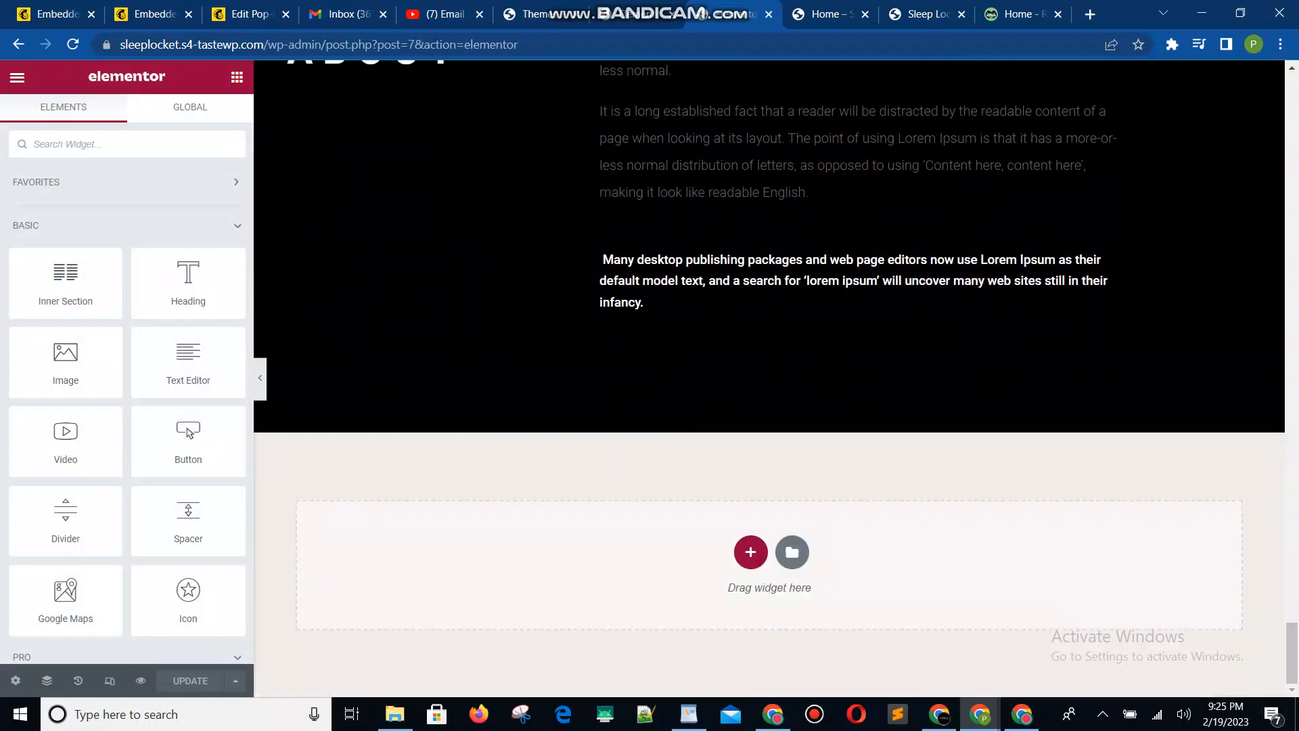
{"action": "scroll", "coordinate": [859, 440], "scroll_direction": "up", "scroll_amount": 5}
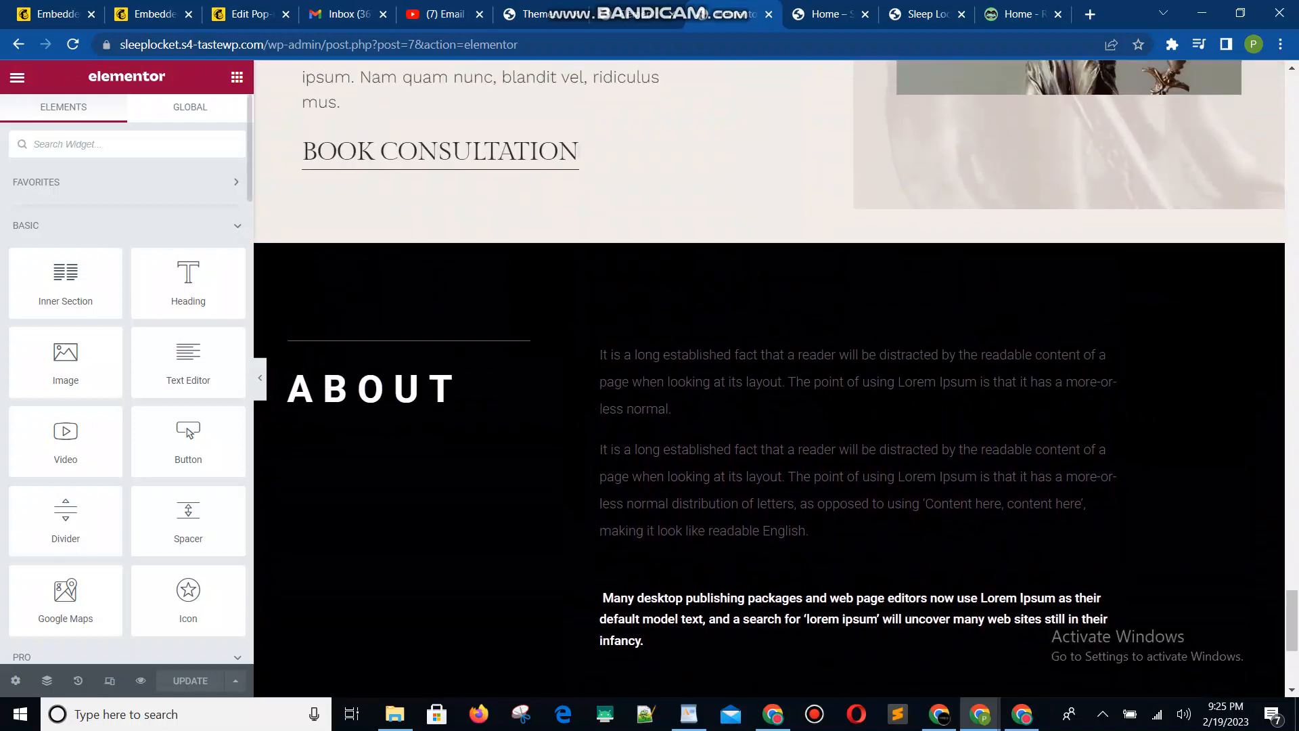
{"action": "type", "text": "htm"}
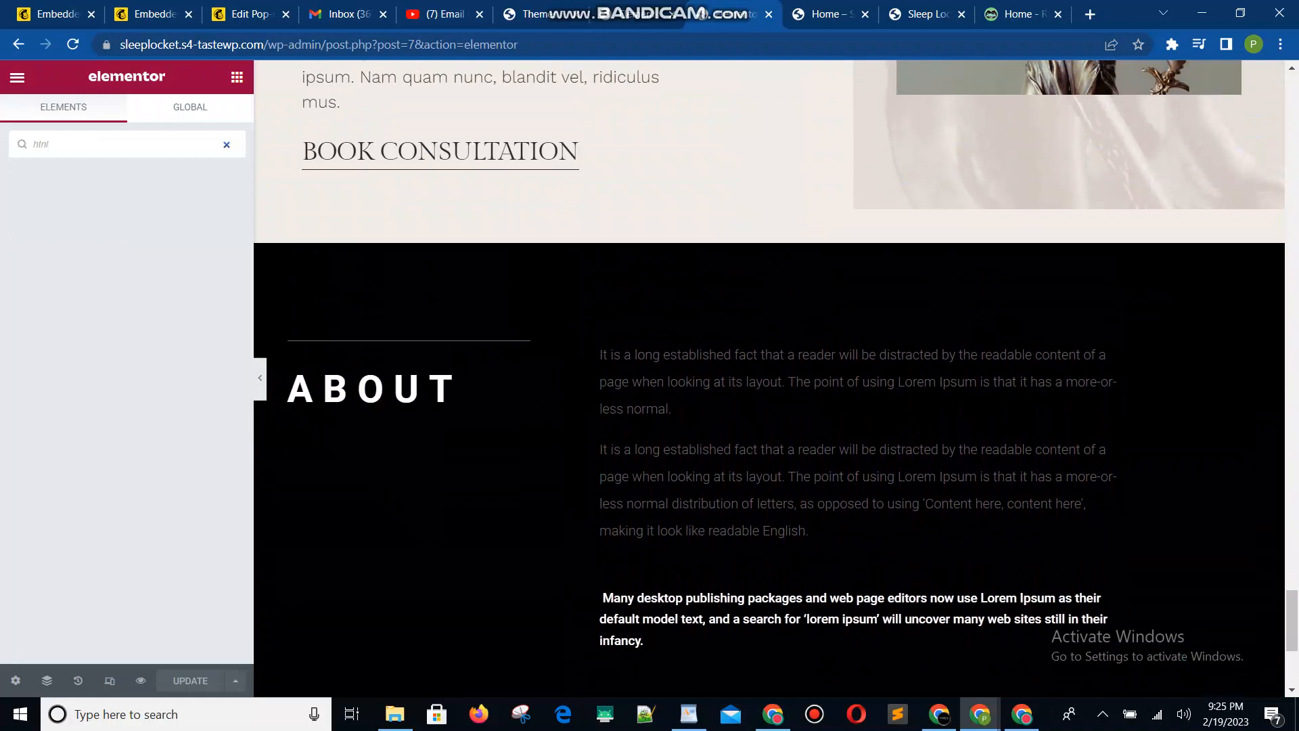
{"action": "key", "text": "BackSpace"}
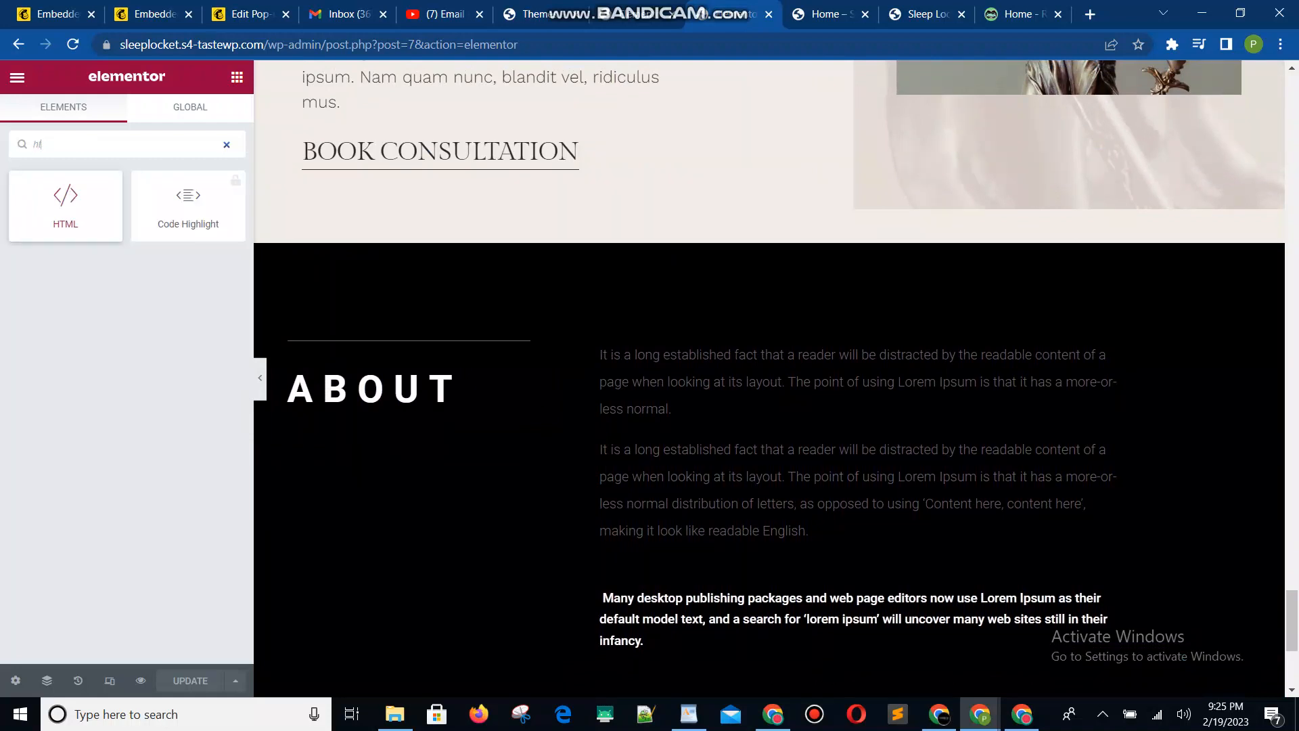
{"action": "left_click_drag", "start_coordinate": [65, 203], "coordinate": [751, 364]}
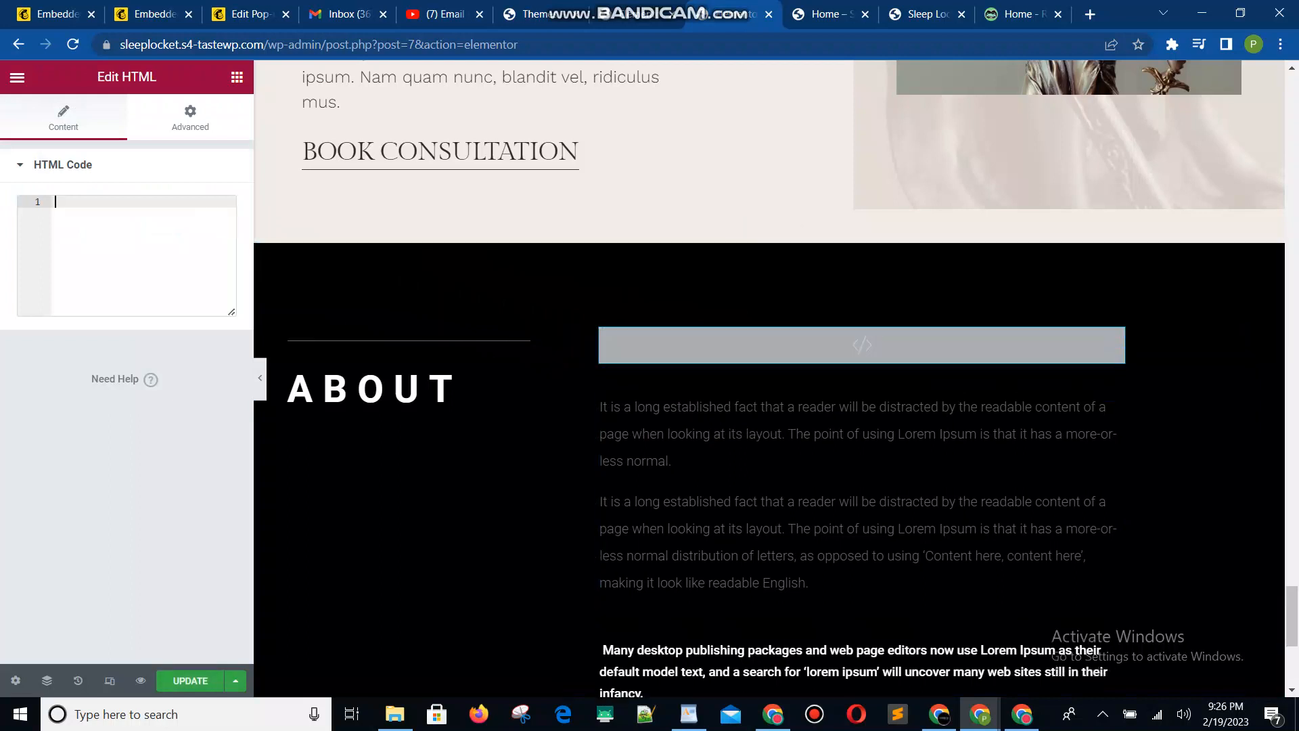
{"action": "key", "text": "ctrl+v"}
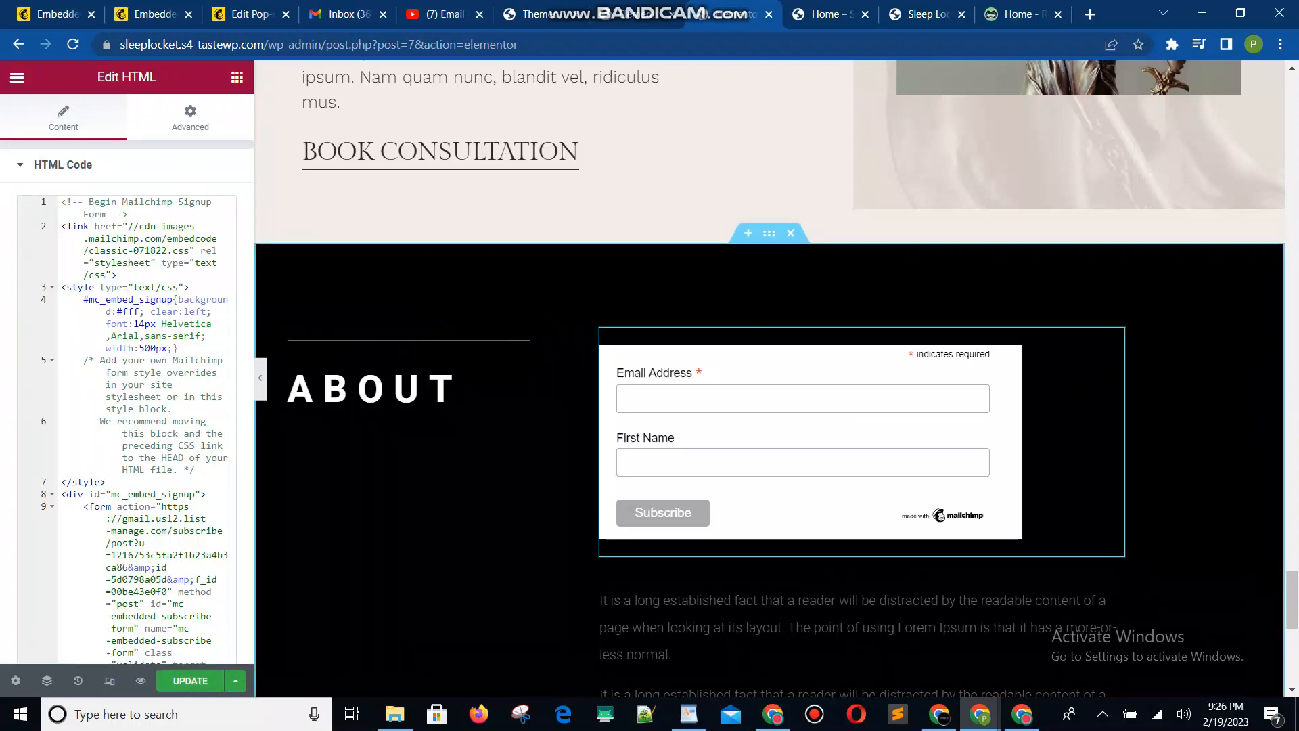
Update the page and reload the published home page to check the signup form in the About section.
{"action": "left_click", "coordinate": [190, 680]}
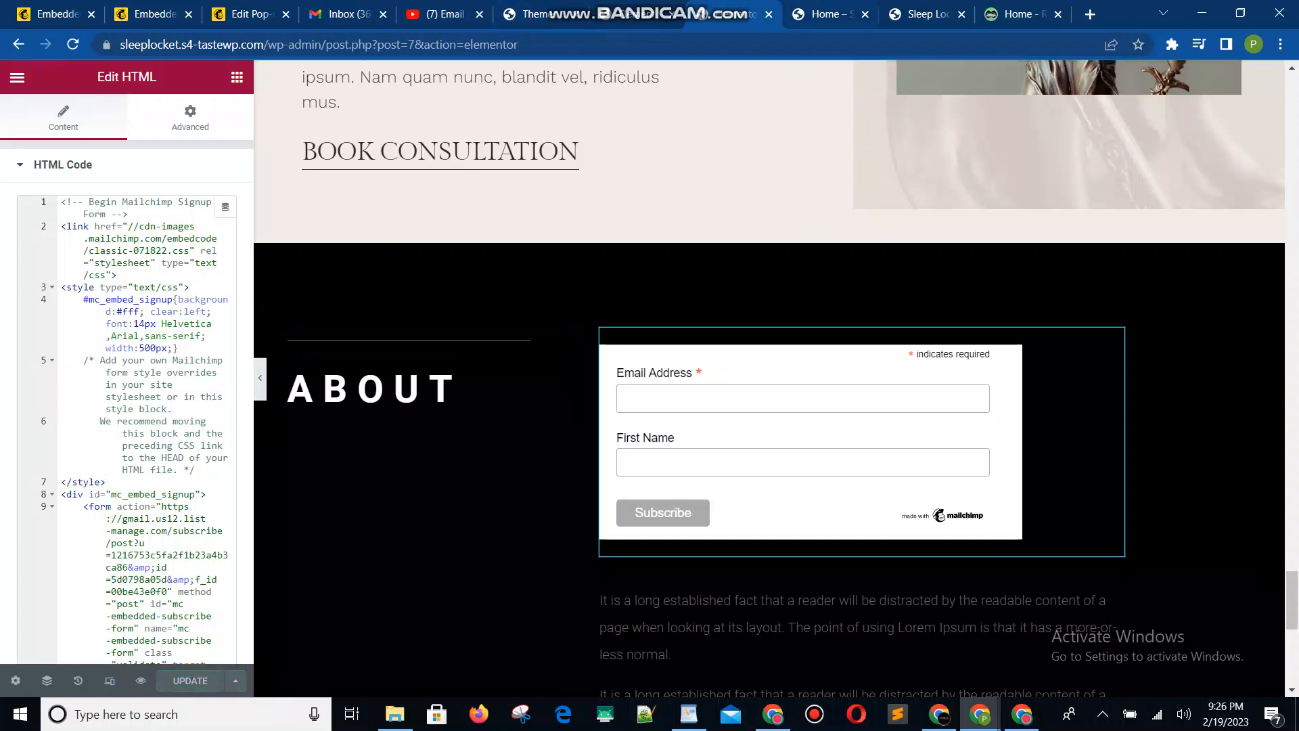
{"action": "left_click", "coordinate": [829, 14]}
{"action": "left_click", "coordinate": [73, 45]}
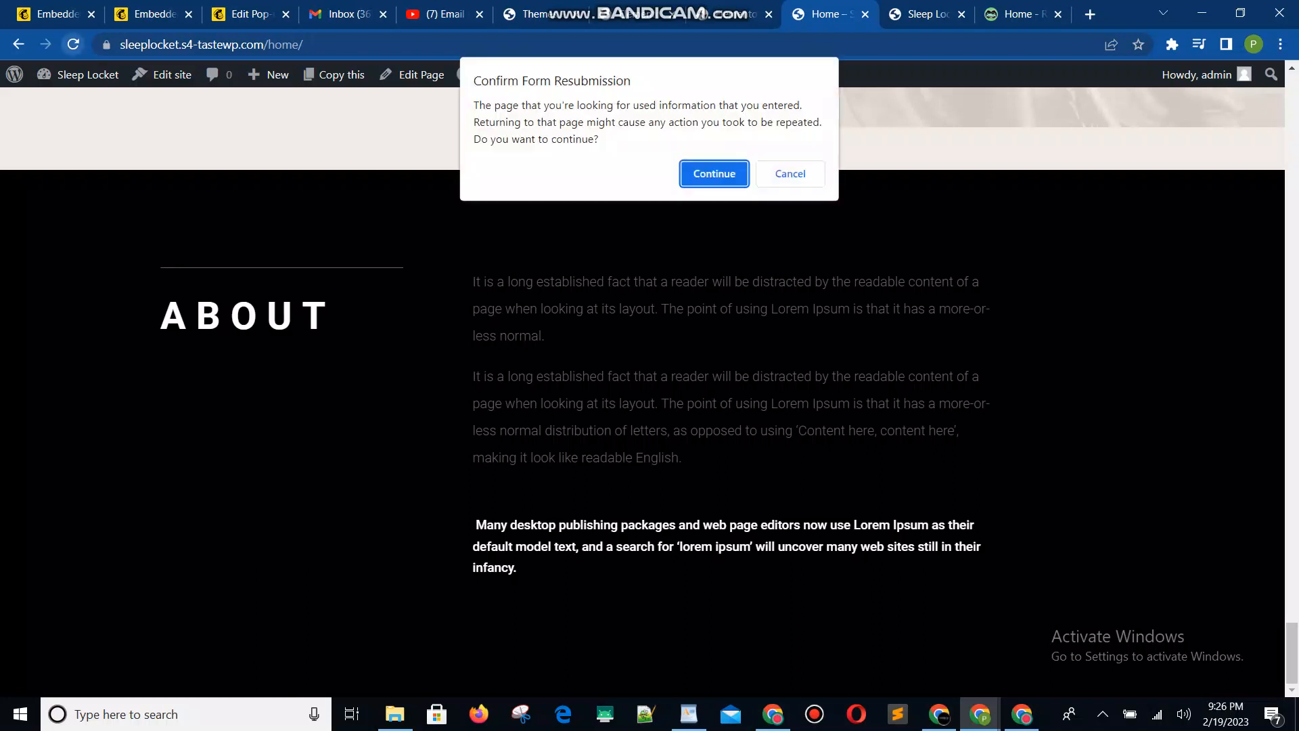
{"action": "left_click", "coordinate": [713, 173]}
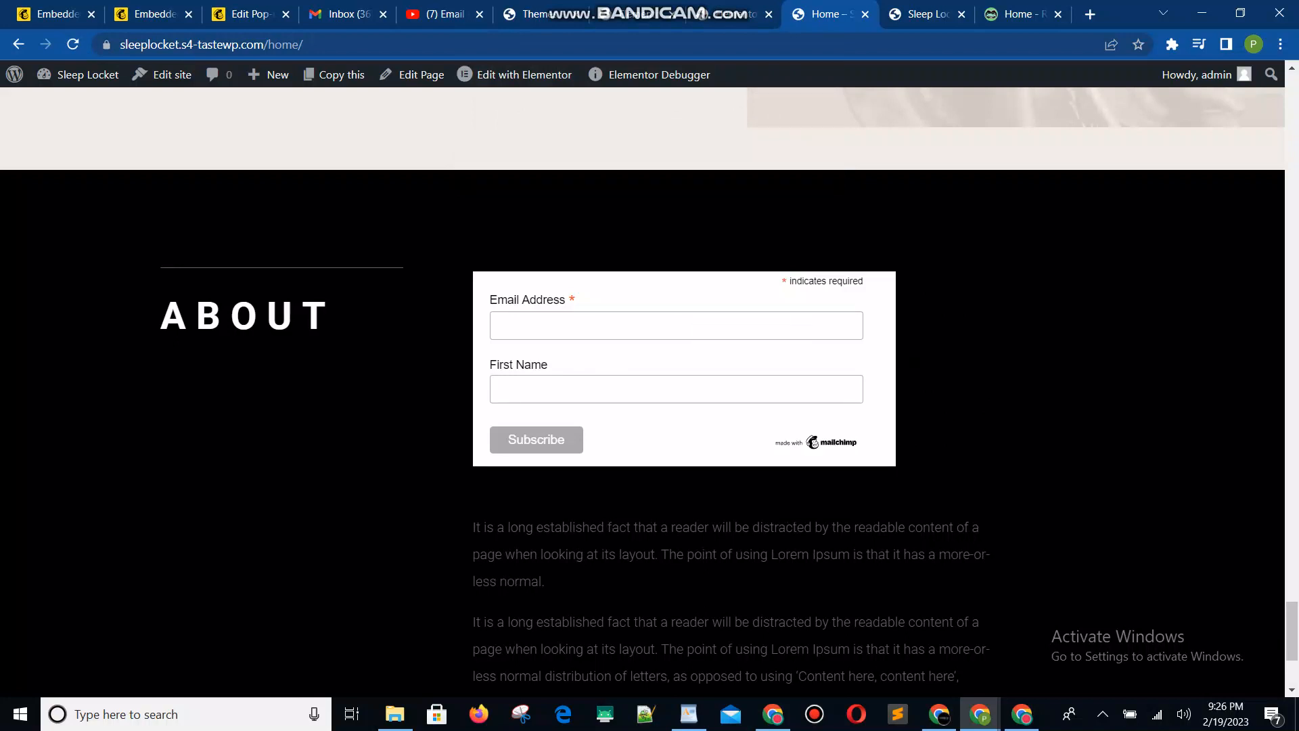
Switch to the WordPress dashboard and open the page for adding new plugins in a separate tab.
{"action": "left_click", "coordinate": [531, 13]}
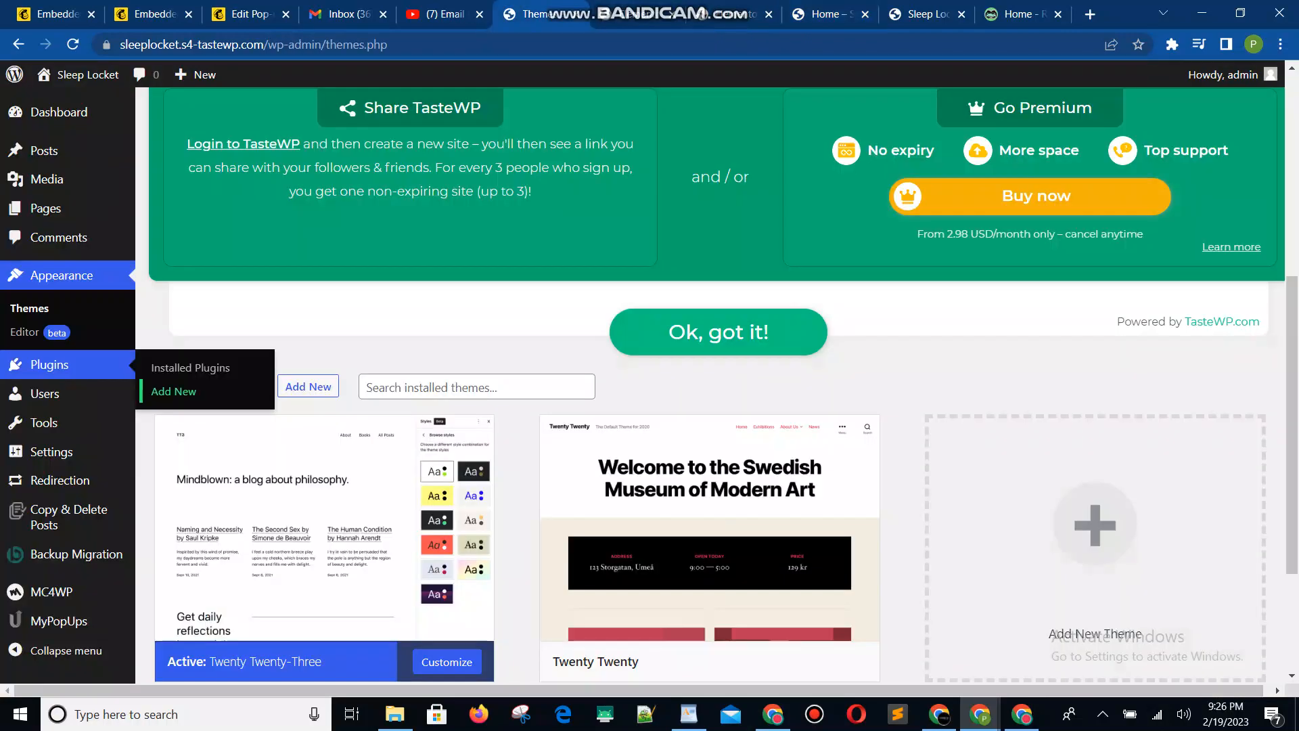
{"action": "scroll", "coordinate": [54, 379], "scroll_direction": "down", "scroll_amount": 3}
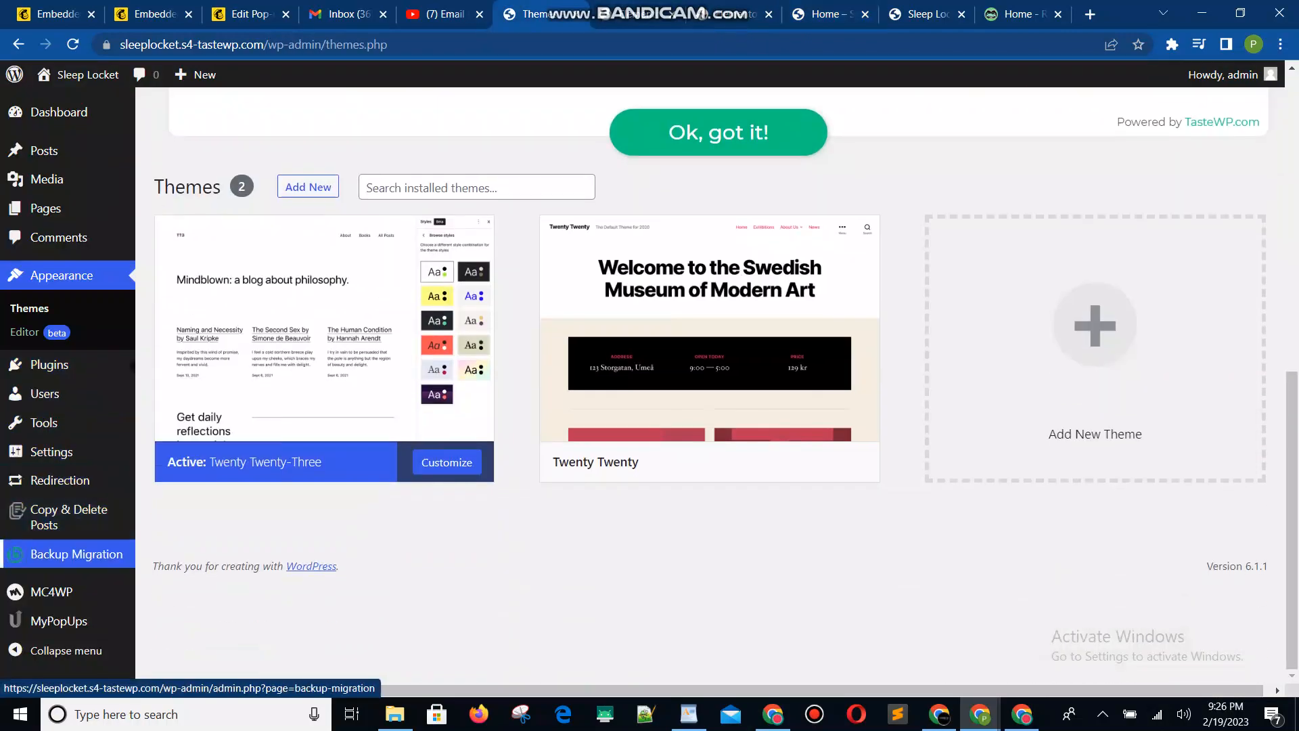
{"action": "mouse_move", "coordinate": [54, 591]}
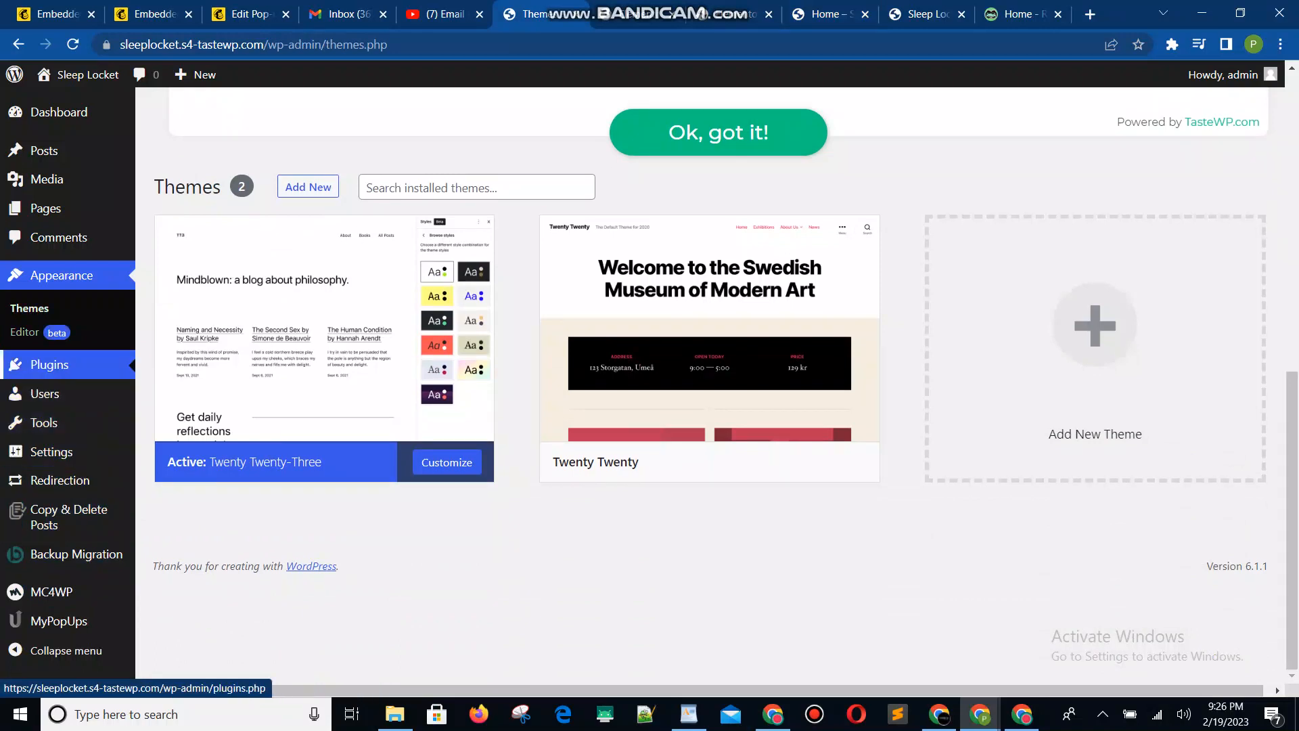
{"action": "mouse_move", "coordinate": [49, 364]}
{"action": "right_click", "coordinate": [169, 391]}
{"action": "left_click", "coordinate": [230, 404]}
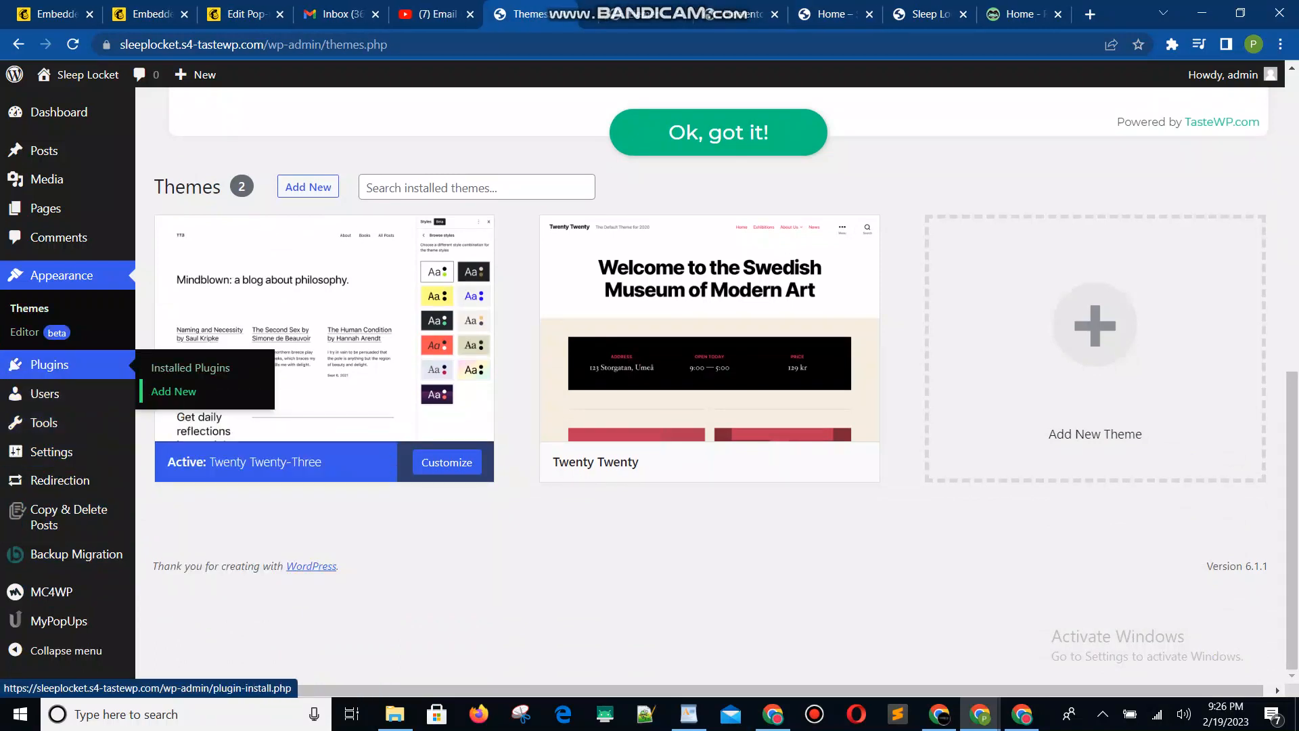
{"action": "left_click", "coordinate": [580, 14]}
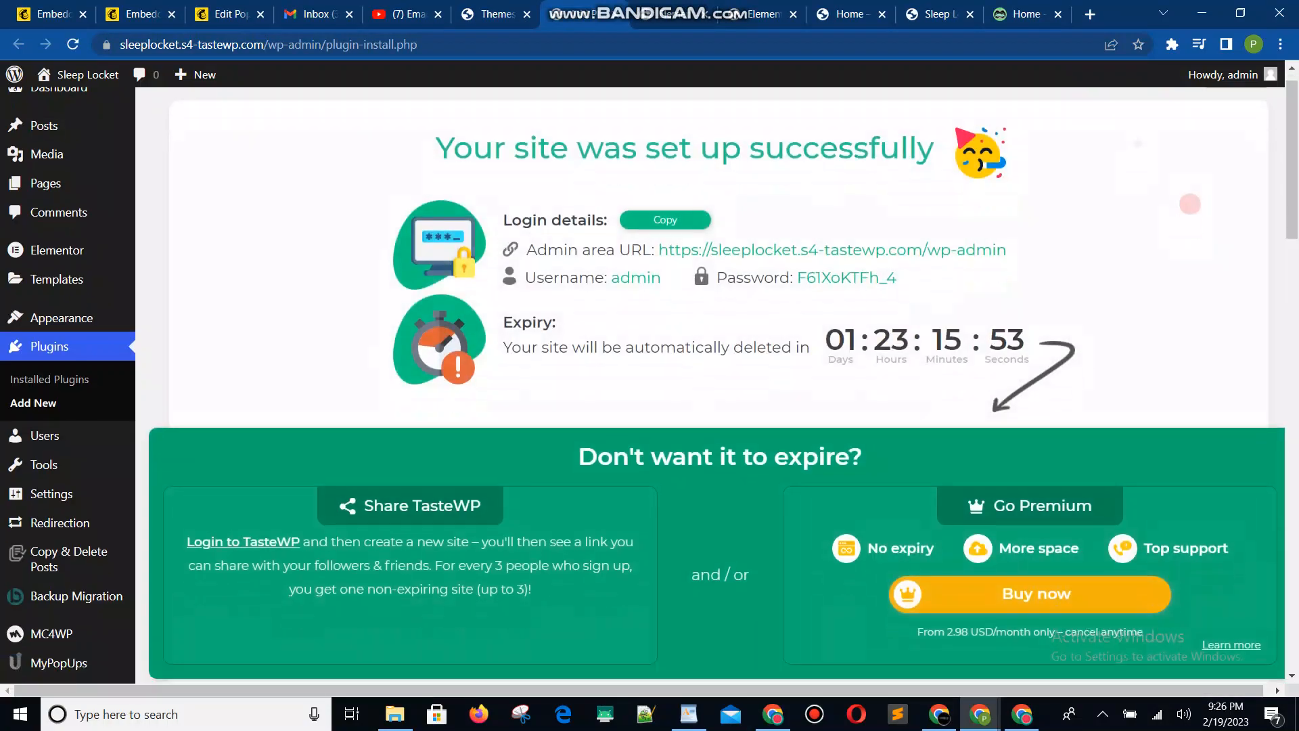
Search the plugin directory for "mailchimp" and look through the matching plugins.
{"action": "scroll", "coordinate": [717, 385], "scroll_direction": "down", "scroll_amount": 7}
{"action": "left_click", "coordinate": [1130, 265]}
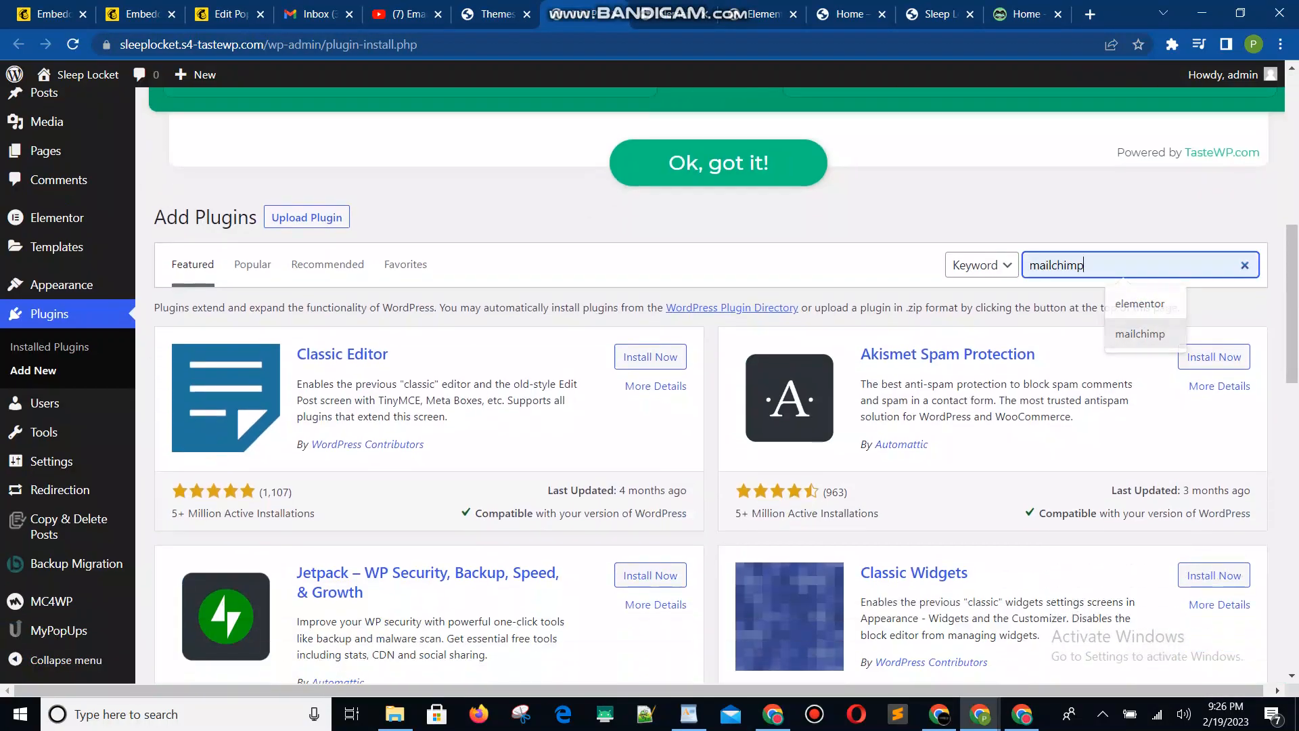
{"action": "key", "text": "Return"}
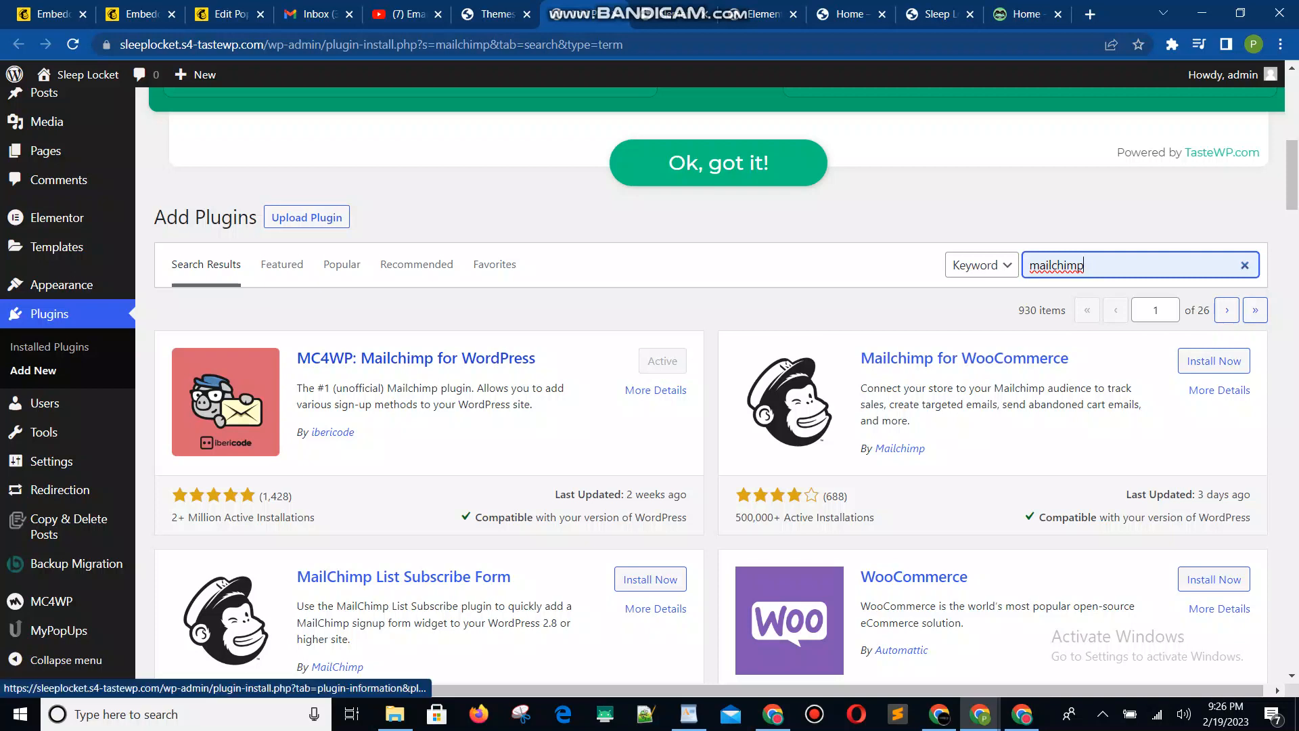
{"action": "scroll", "coordinate": [67, 595], "scroll_direction": "down", "scroll_amount": 3}
Open the MC4WP plugin's Mailchimp settings and check the API connection status and the account's lists.
{"action": "mouse_move", "coordinate": [51, 601]}
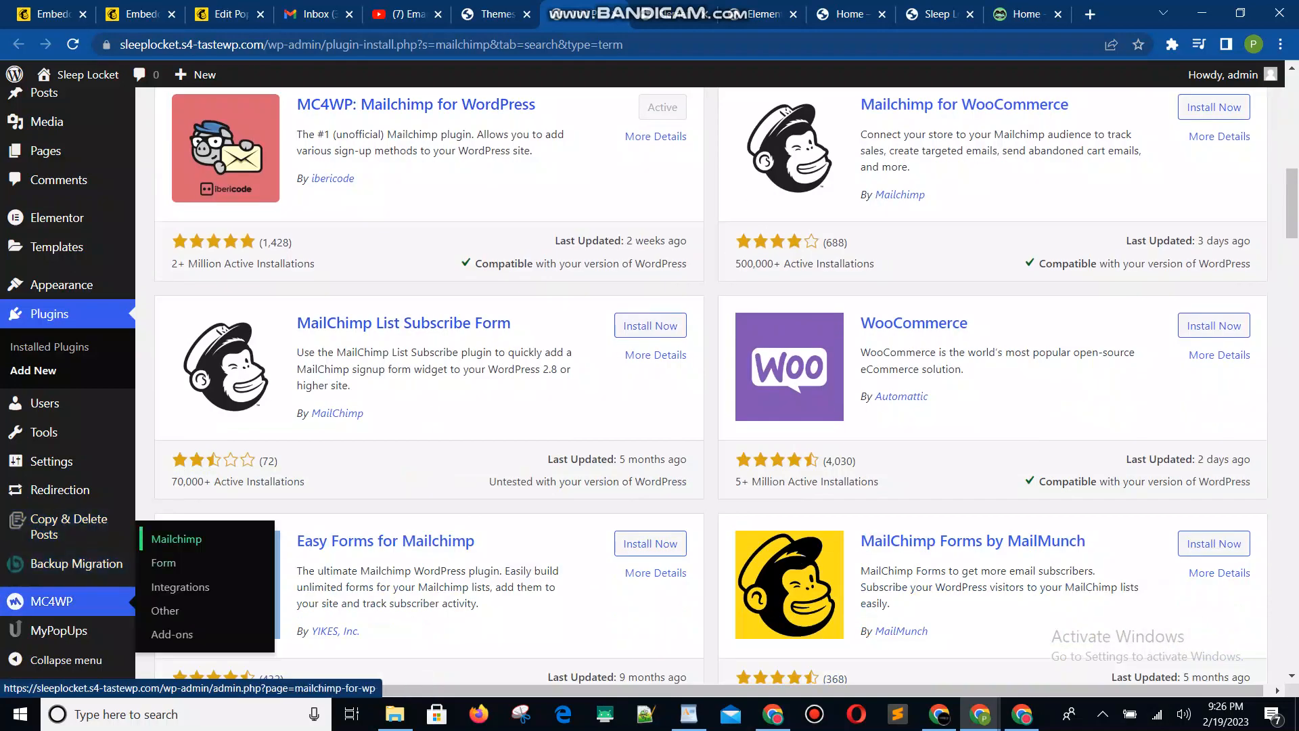
{"action": "left_click", "coordinate": [176, 538]}
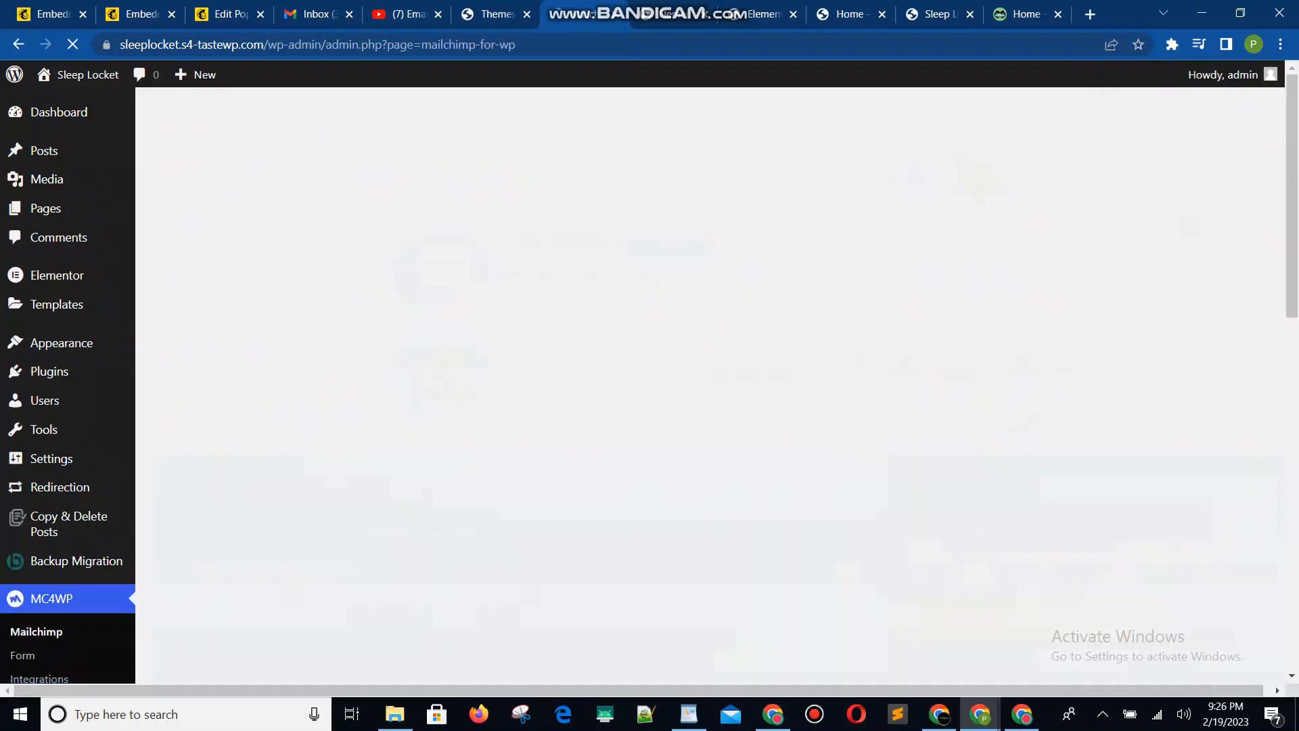
{"action": "scroll", "coordinate": [717, 386], "scroll_direction": "down", "scroll_amount": 6}
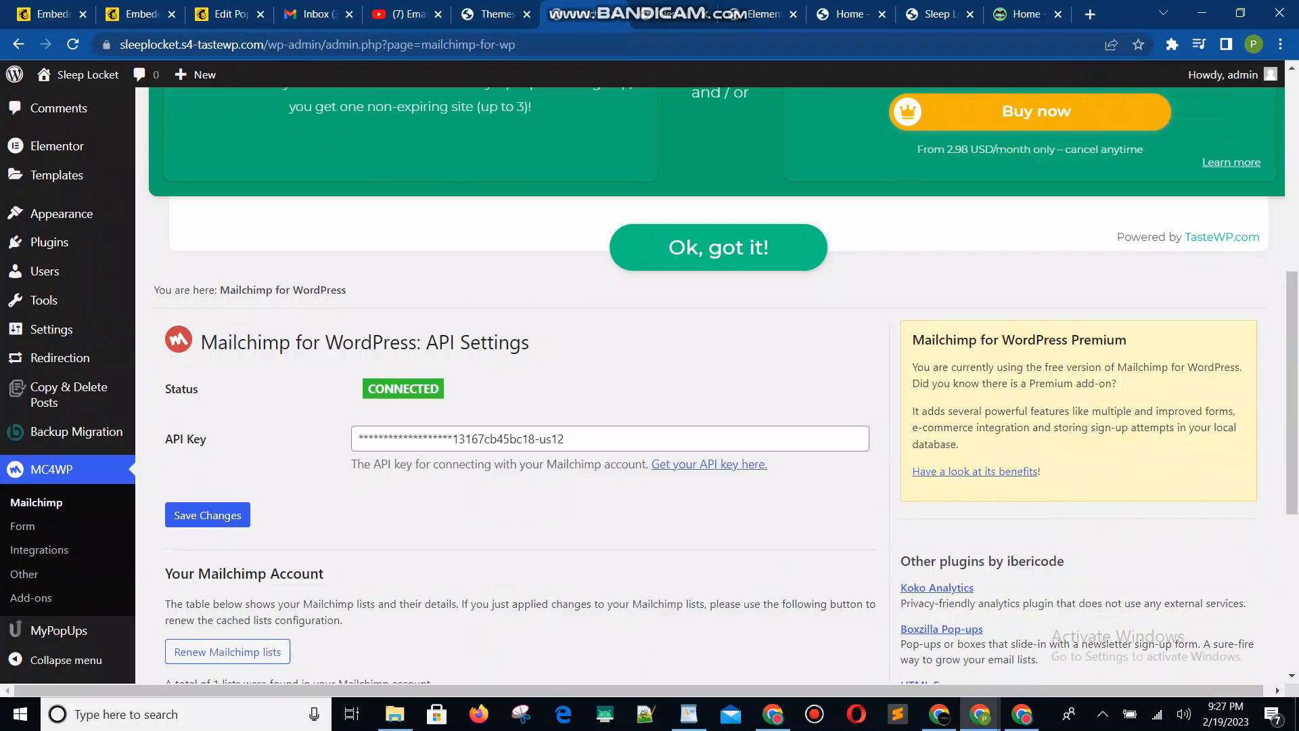
{"action": "scroll", "coordinate": [717, 386], "scroll_direction": "down", "scroll_amount": 2}
{"action": "scroll", "coordinate": [717, 385], "scroll_direction": "down", "scroll_amount": 2}
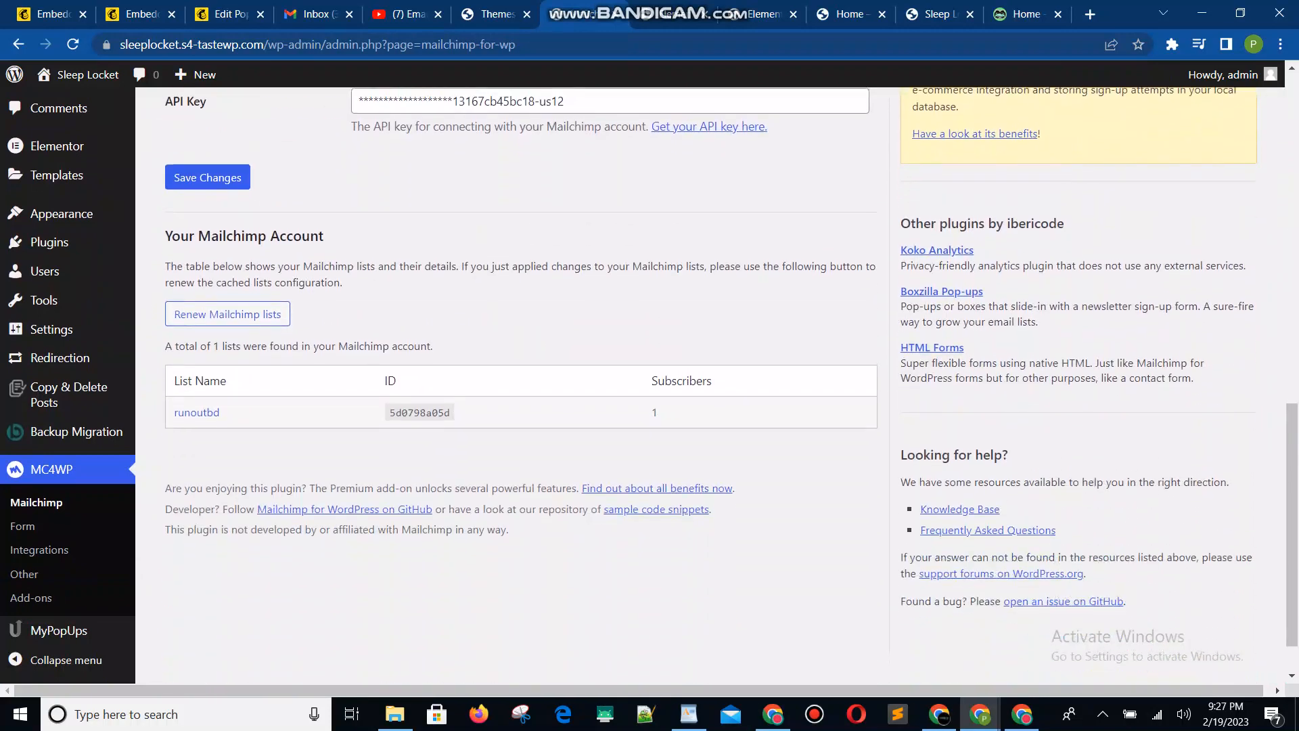
{"action": "scroll", "coordinate": [717, 385], "scroll_direction": "up", "scroll_amount": 1}
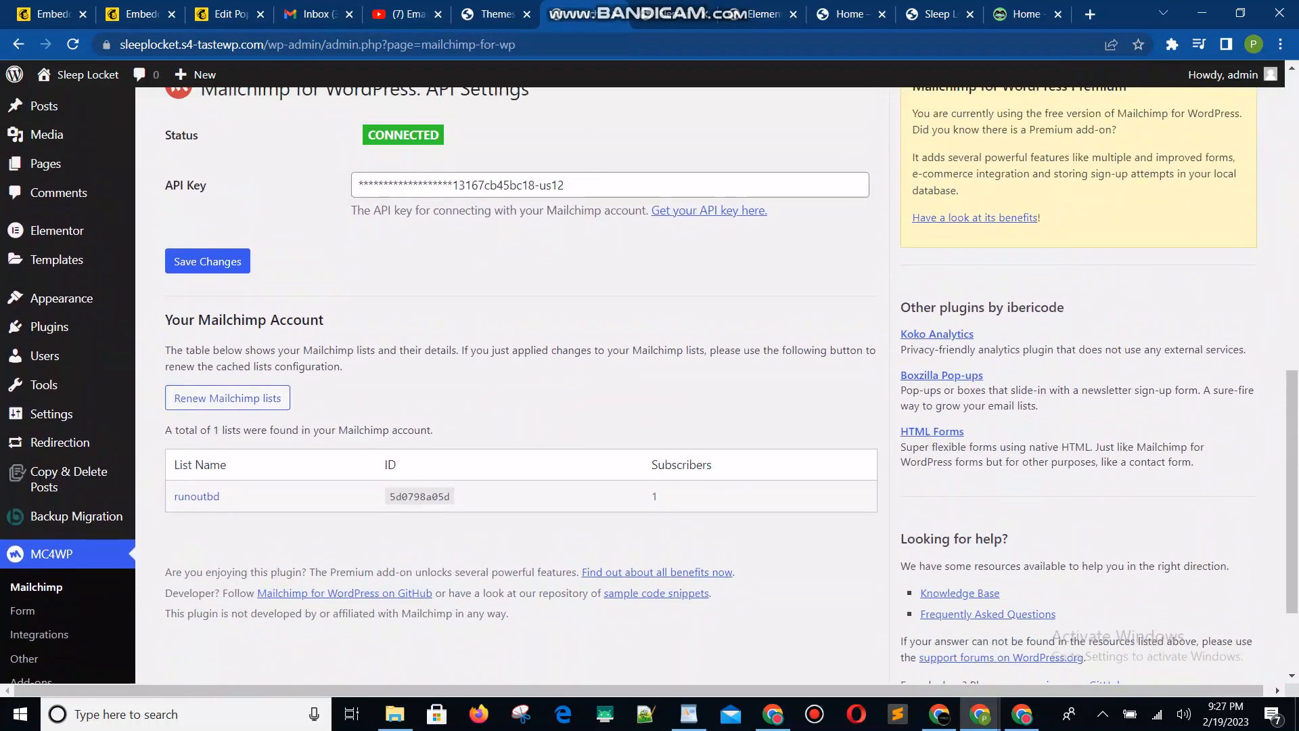
{"action": "scroll", "coordinate": [717, 386], "scroll_direction": "down", "scroll_amount": 1}
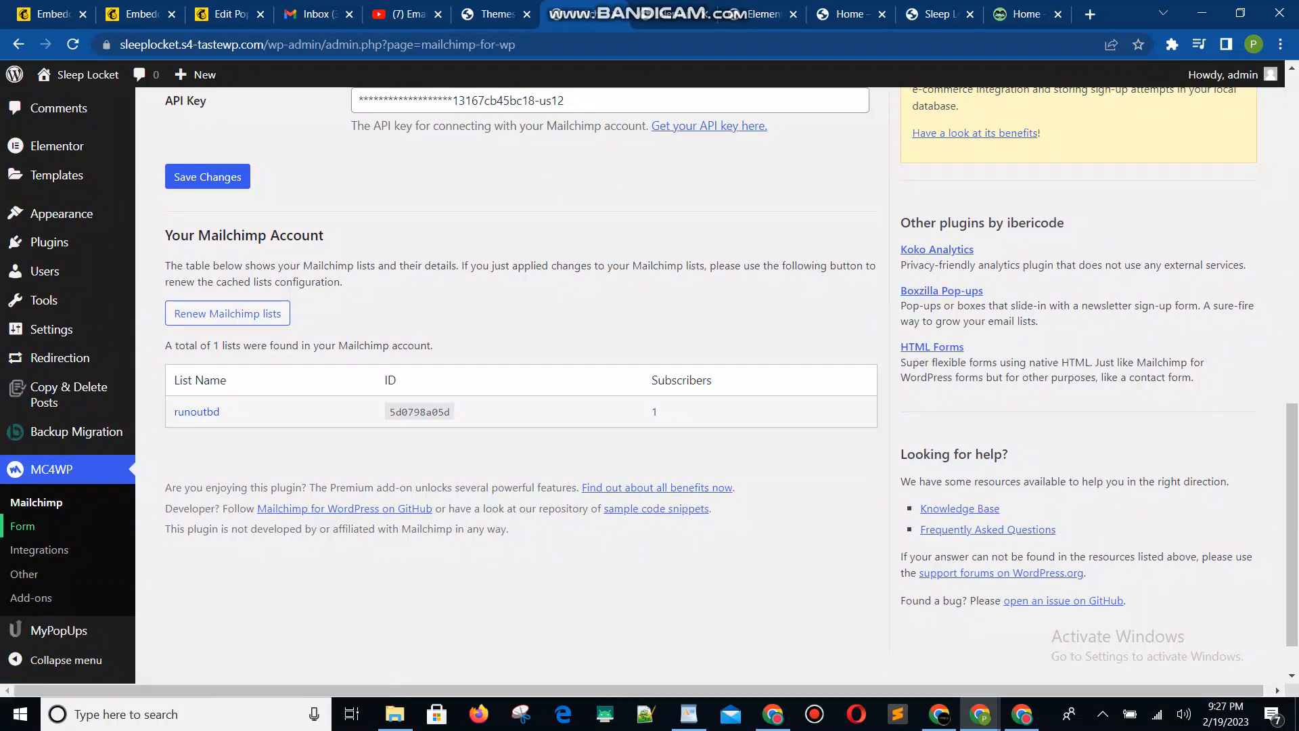
Open the MC4WP plugin's Footer Form for editing and review its available fields, form code and preview.
{"action": "left_click", "coordinate": [23, 526]}
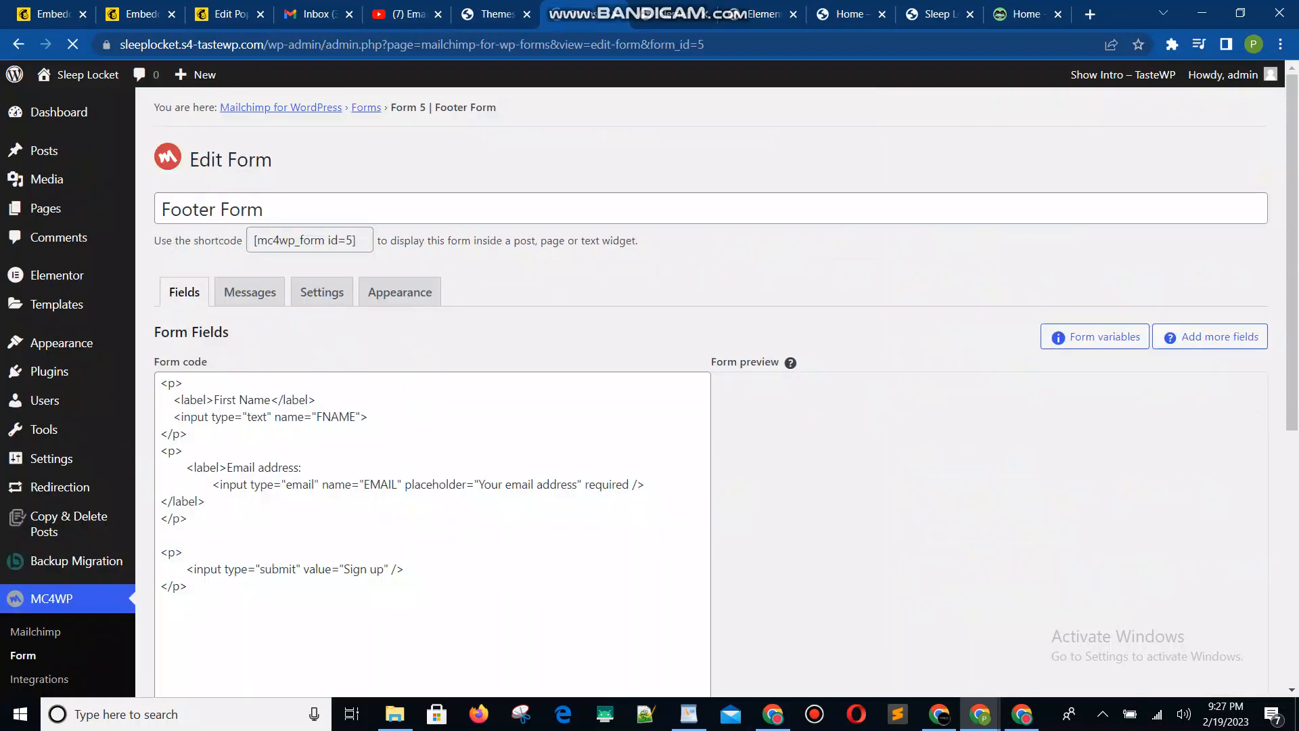
{"action": "scroll", "coordinate": [717, 386], "scroll_direction": "down", "scroll_amount": 12}
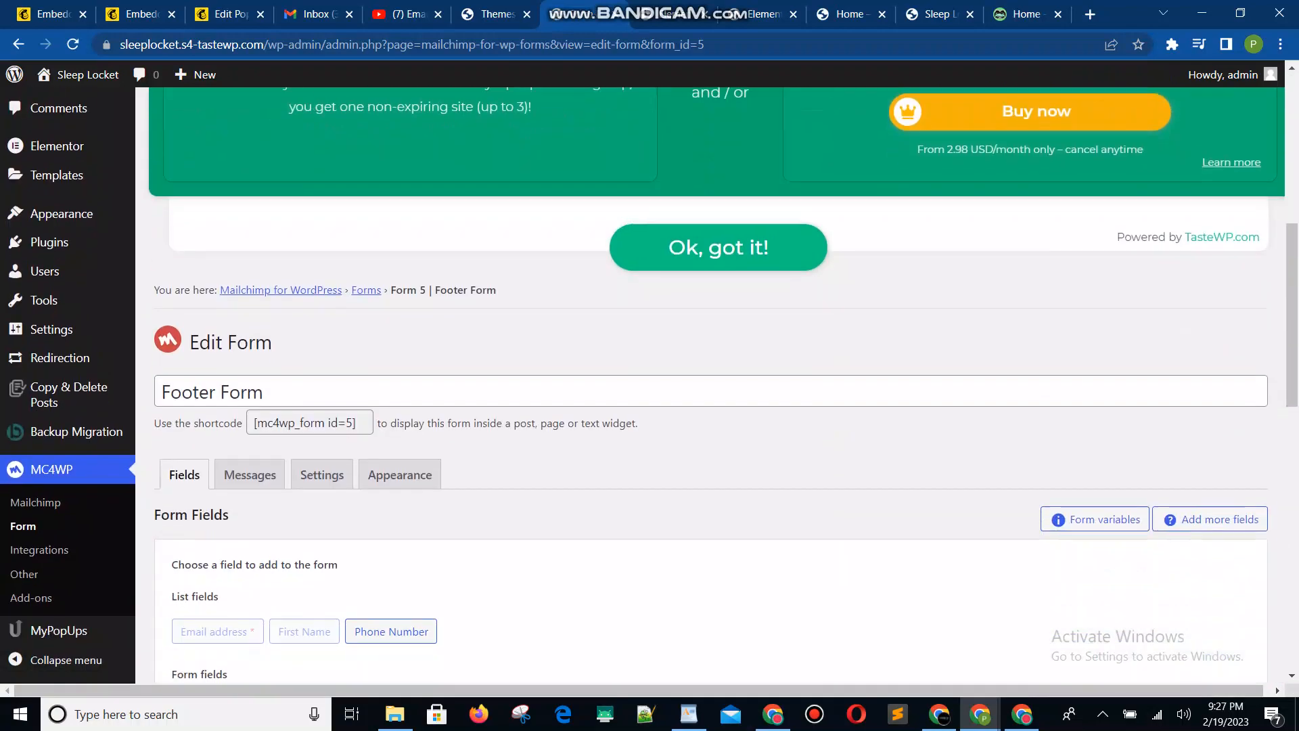
{"action": "scroll", "coordinate": [717, 385], "scroll_direction": "up", "scroll_amount": 1}
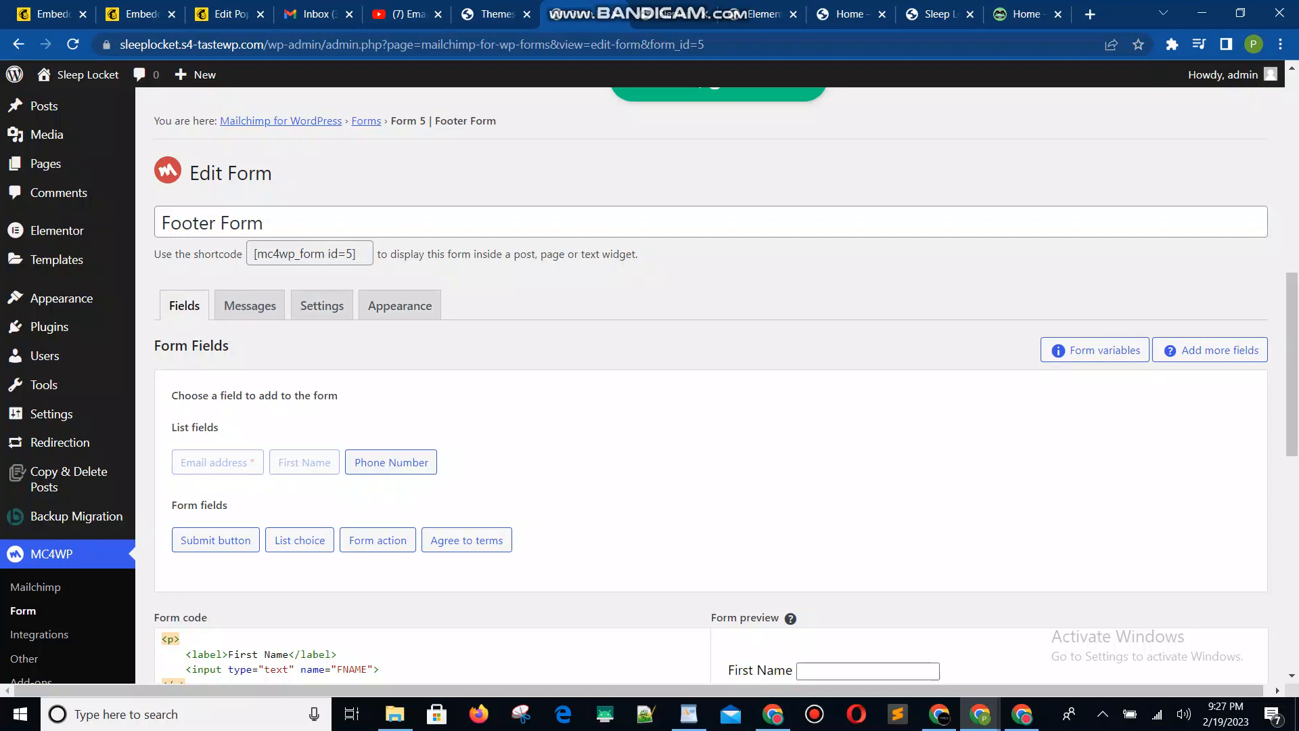
{"action": "scroll", "coordinate": [717, 385], "scroll_direction": "down", "scroll_amount": 2}
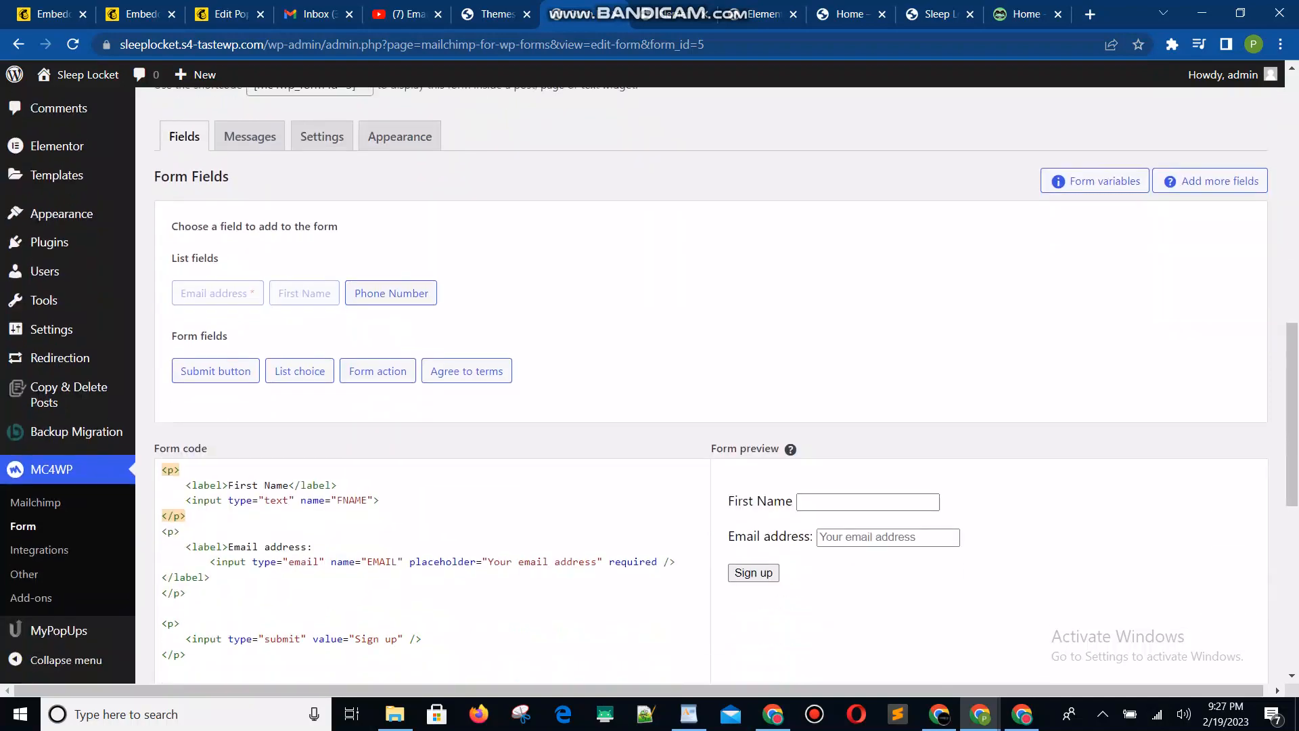
{"action": "scroll", "coordinate": [717, 384], "scroll_direction": "up", "scroll_amount": 6}
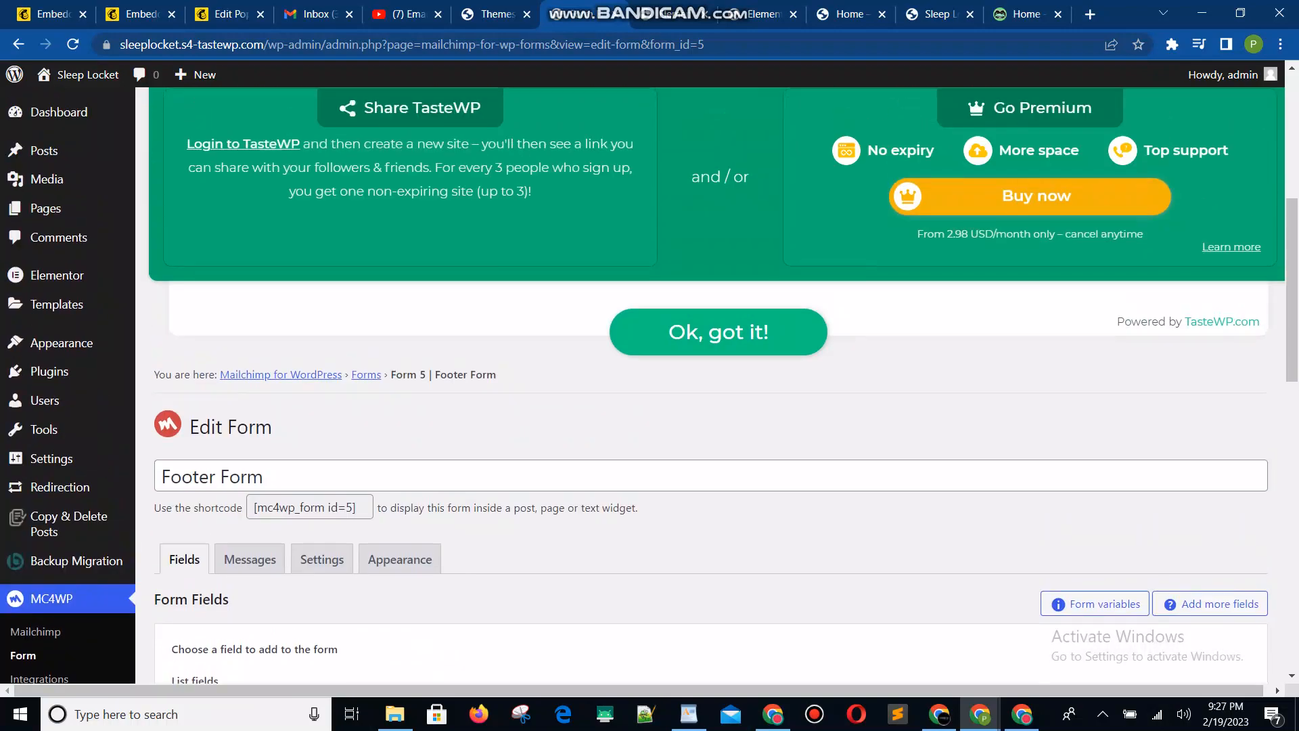
{"action": "scroll", "coordinate": [717, 383], "scroll_direction": "up", "scroll_amount": 6}
{"action": "scroll", "coordinate": [717, 383], "scroll_direction": "down", "scroll_amount": 8}
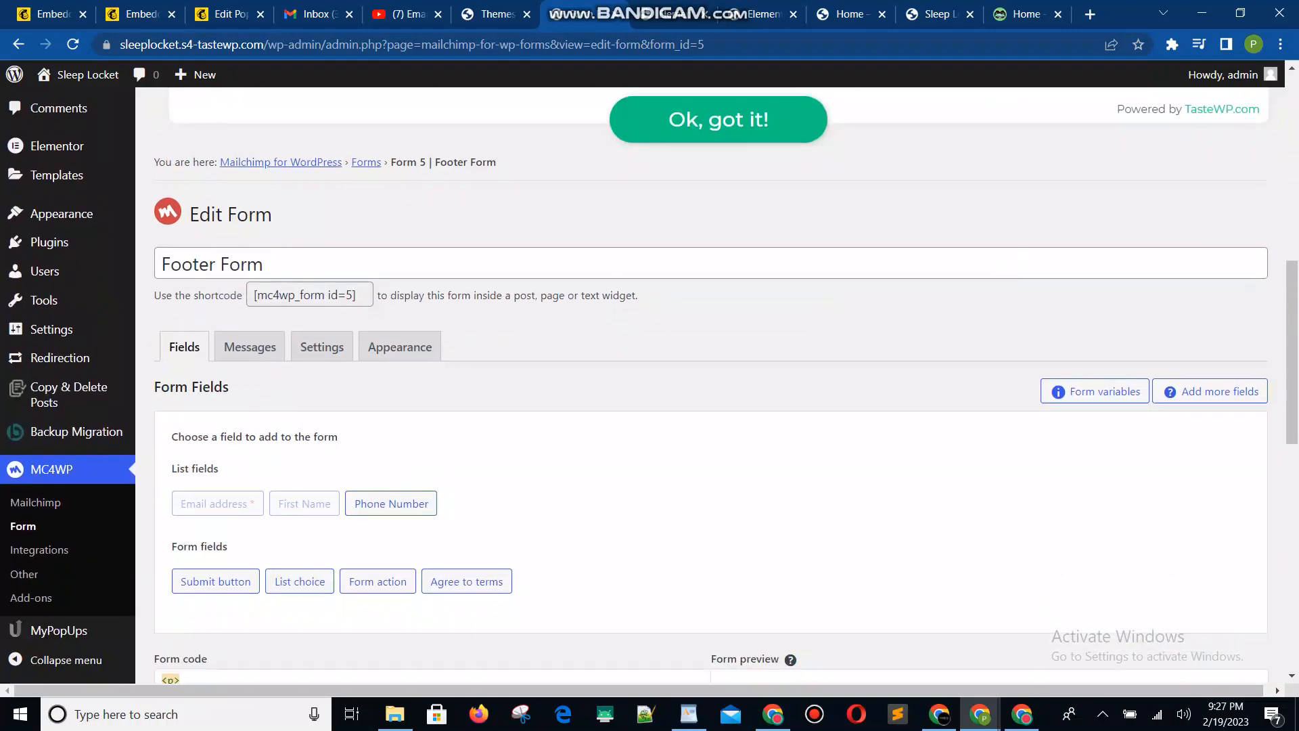
{"action": "scroll", "coordinate": [717, 383], "scroll_direction": "down", "scroll_amount": 4}
{"action": "scroll", "coordinate": [717, 384], "scroll_direction": "up", "scroll_amount": 1}
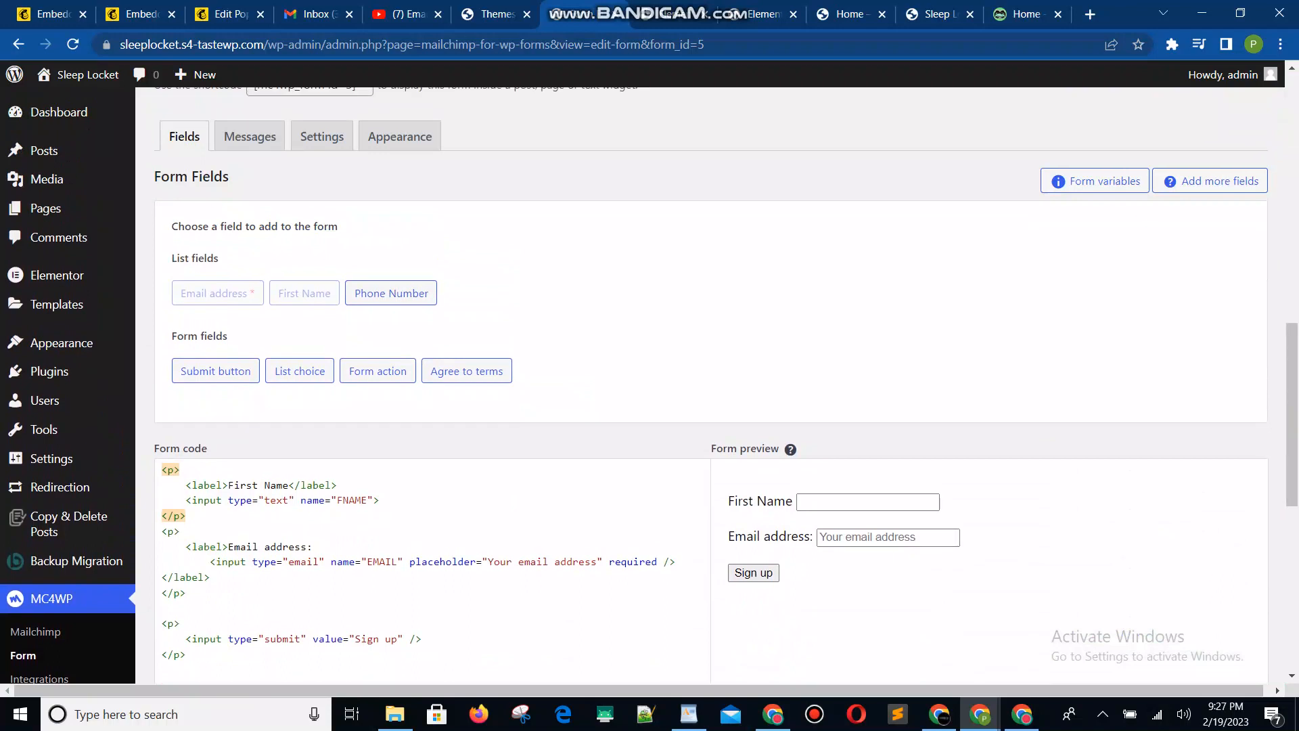
{"action": "scroll", "coordinate": [717, 383], "scroll_direction": "down", "scroll_amount": 1}
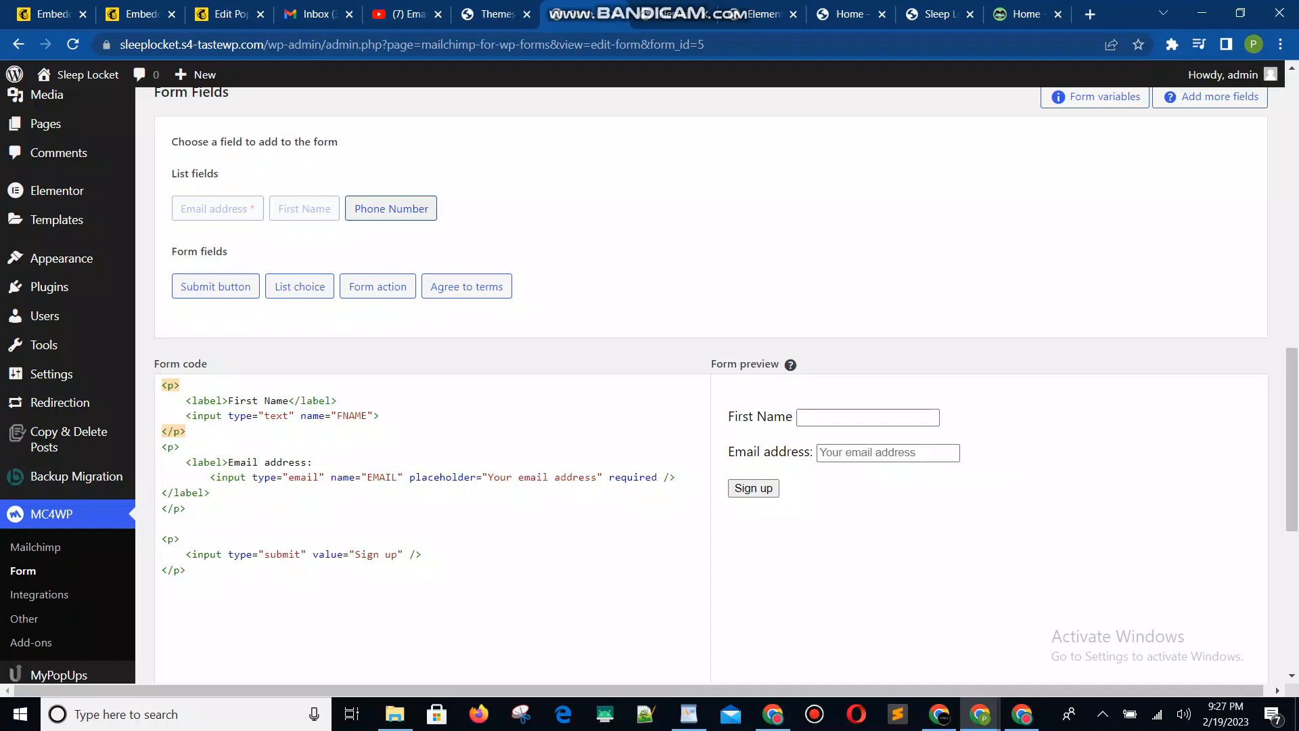
{"action": "left_click", "coordinate": [391, 209]}
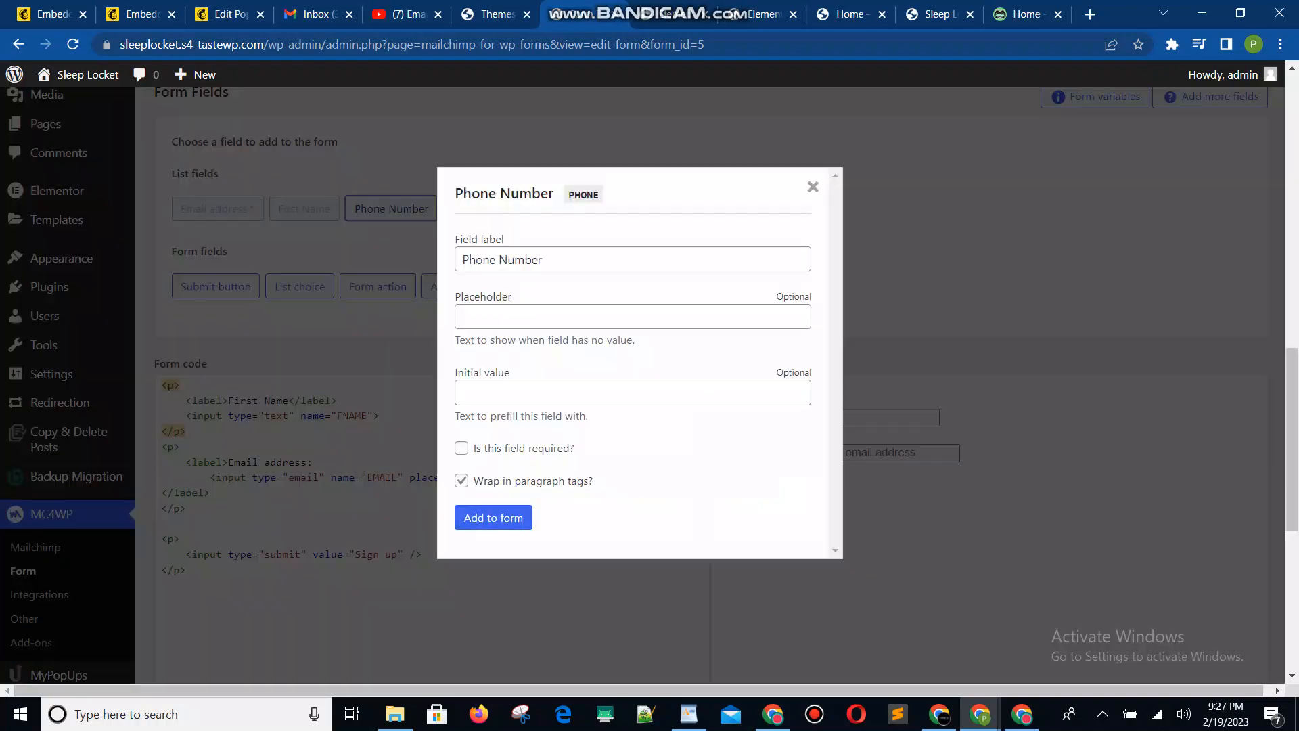
{"action": "left_click", "coordinate": [493, 517]}
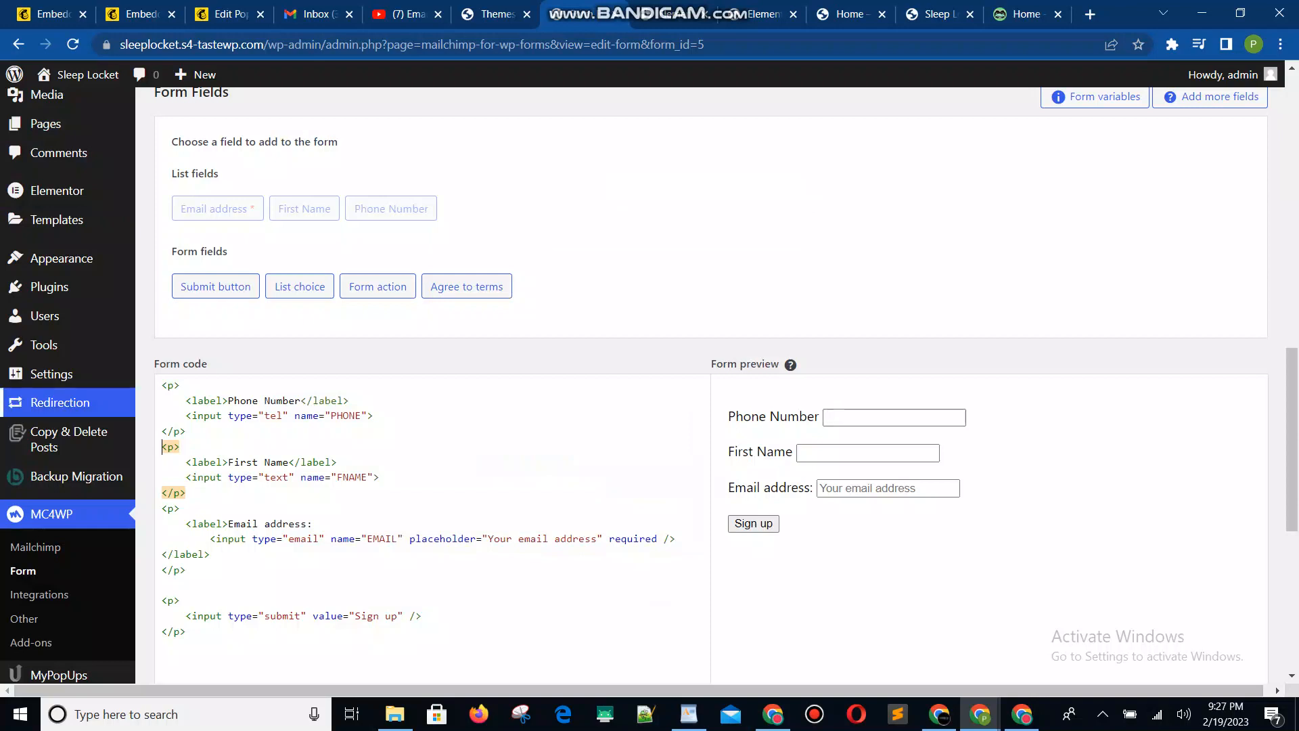
{"action": "left_click_drag", "start_coordinate": [162, 385], "coordinate": [185, 432]}
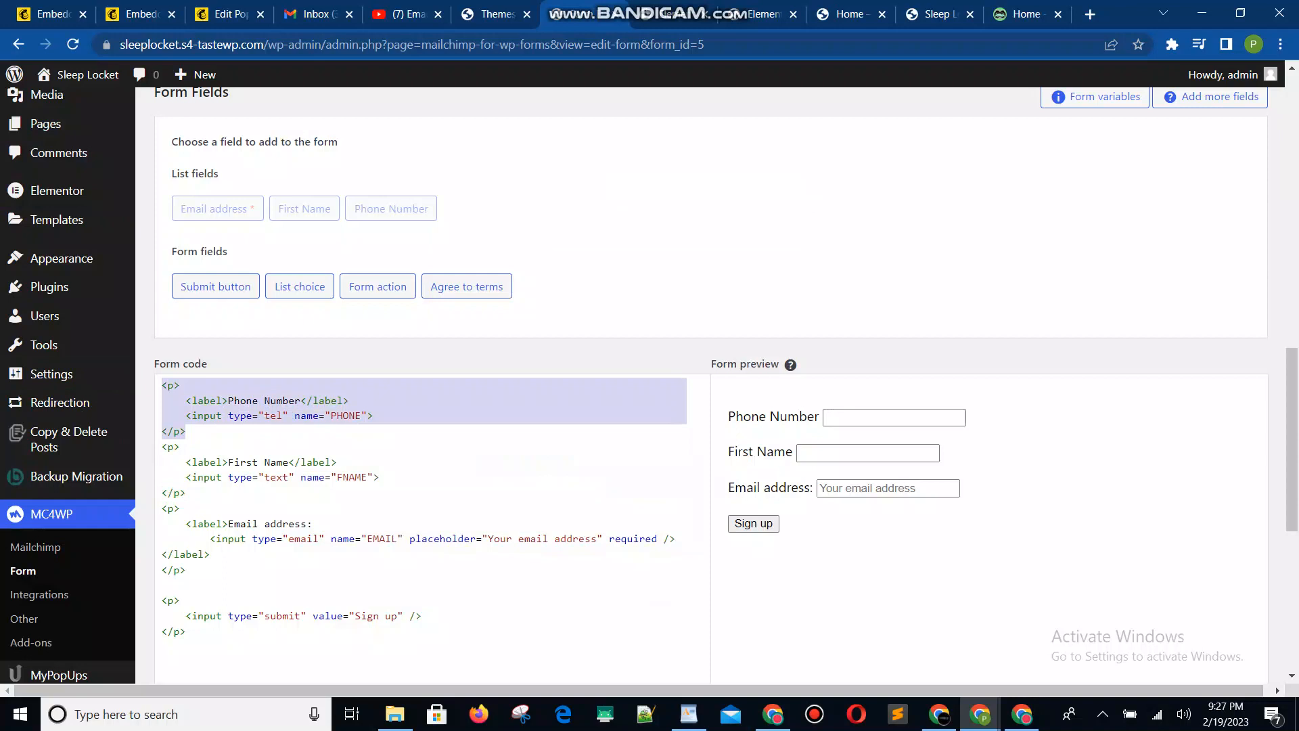
{"action": "key", "text": "BackSpace"}
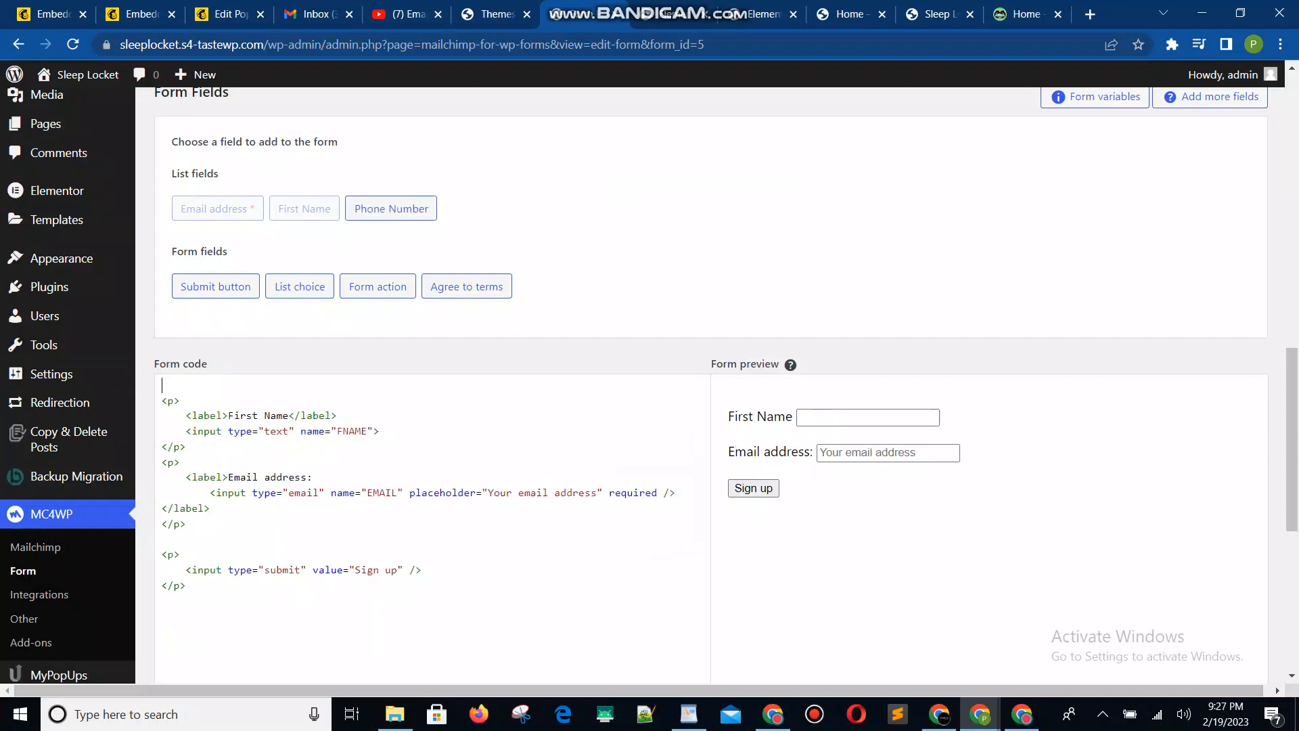
Add the Phone Number field between First Name and Email address in the form code, and save the form.
{"action": "key", "text": "Return"}
{"action": "type", "text": "\\"}
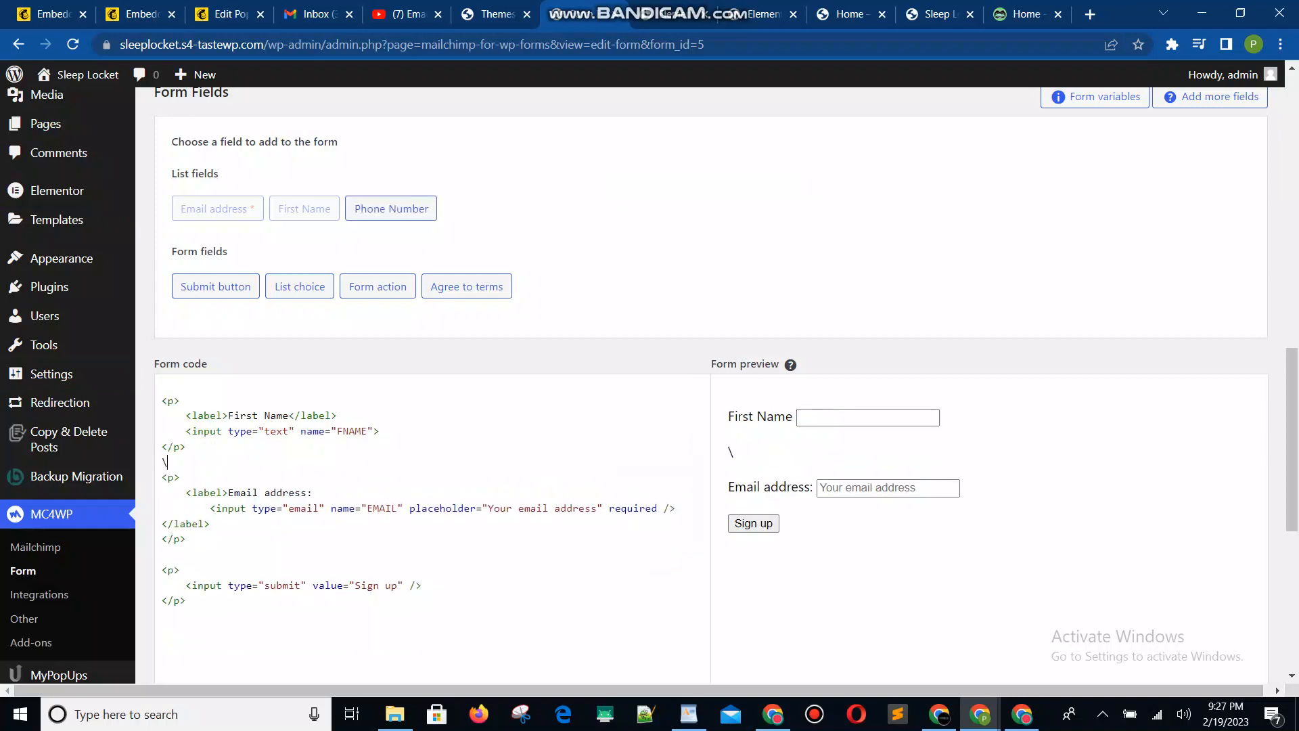
{"action": "key", "text": "BackSpace"}
{"action": "left_click", "coordinate": [391, 208]}
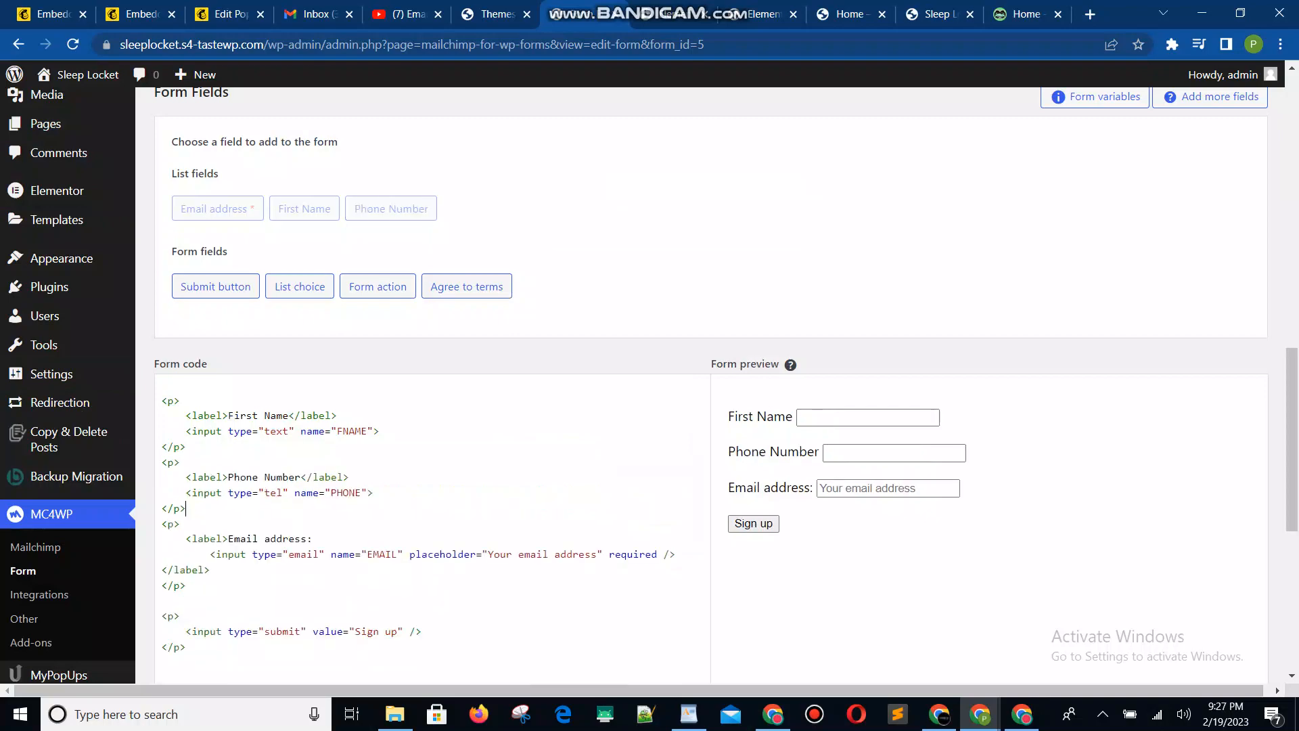
{"action": "scroll", "coordinate": [710, 385], "scroll_direction": "down", "scroll_amount": 5}
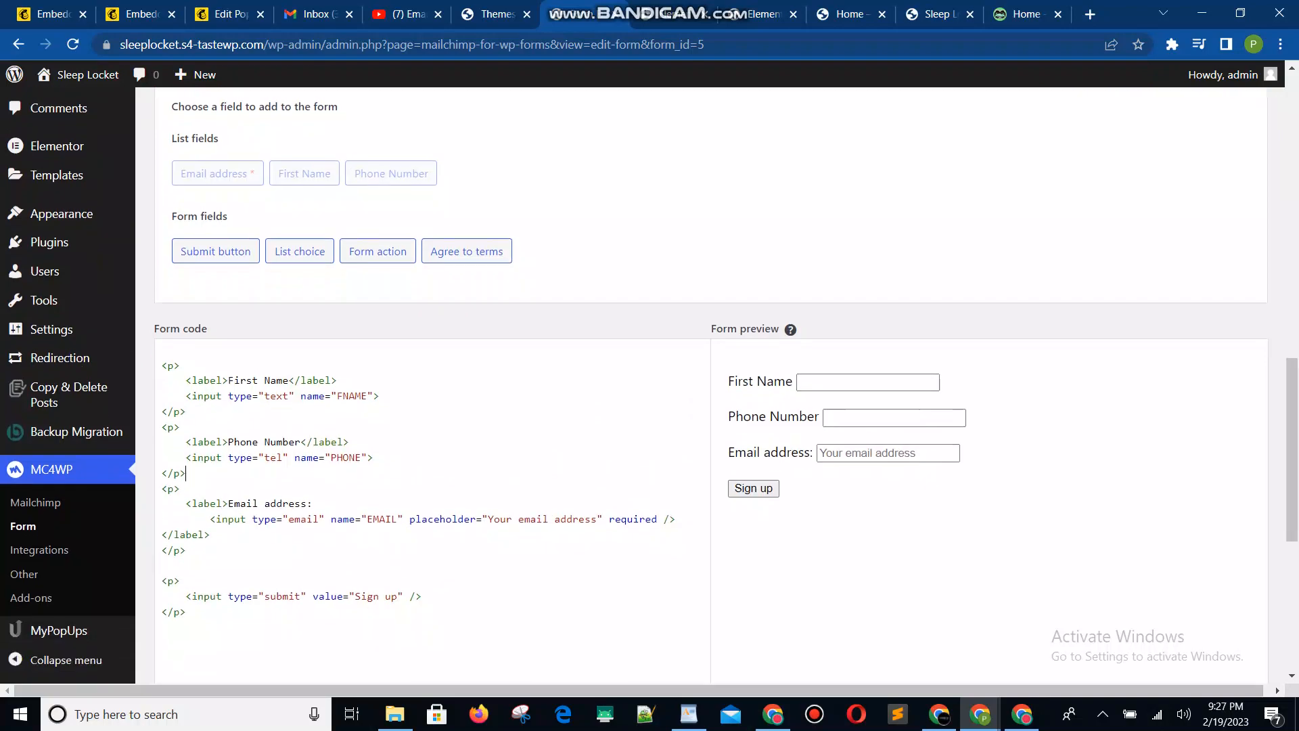
{"action": "left_click", "coordinate": [197, 416]}
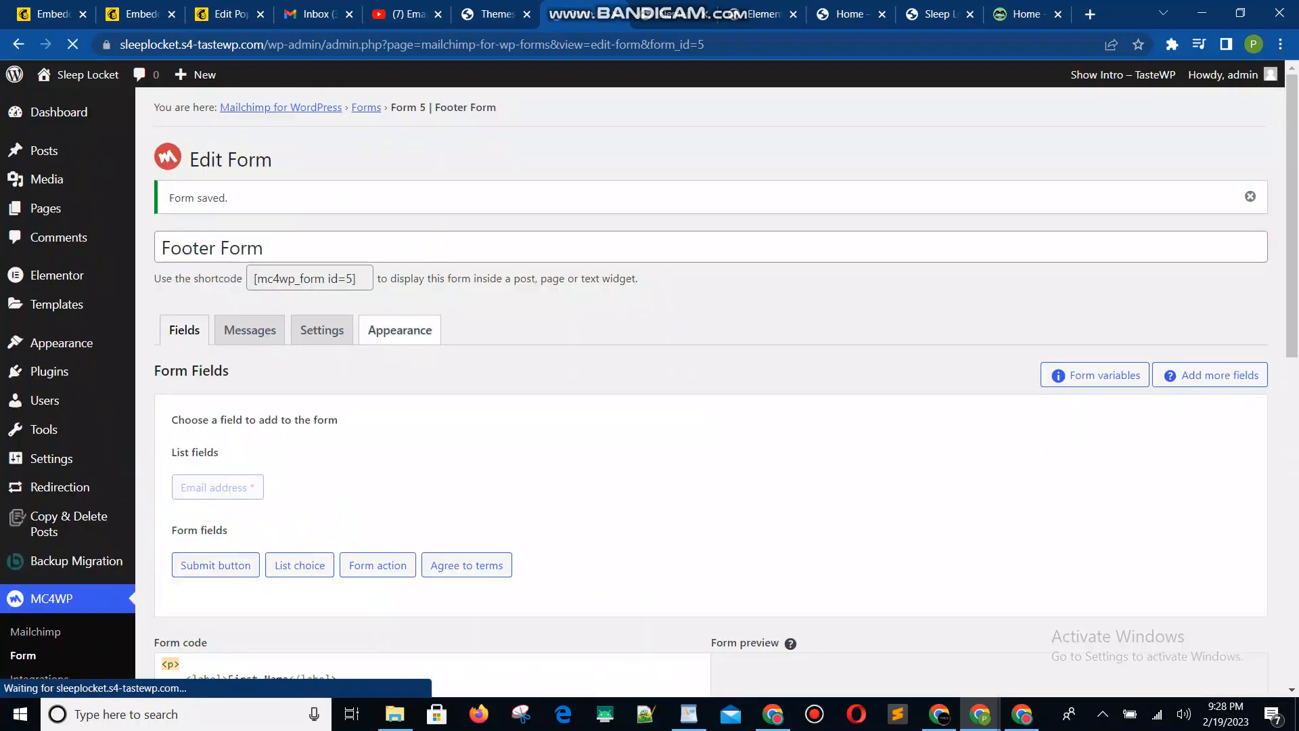
Check the saved form's code and preview, and copy the Footer Form shortcode [mc4wp_form id=5].
{"action": "scroll", "coordinate": [710, 385], "scroll_direction": "down", "scroll_amount": 9}
{"action": "scroll", "coordinate": [1258, 330], "scroll_direction": "up", "scroll_amount": 9}
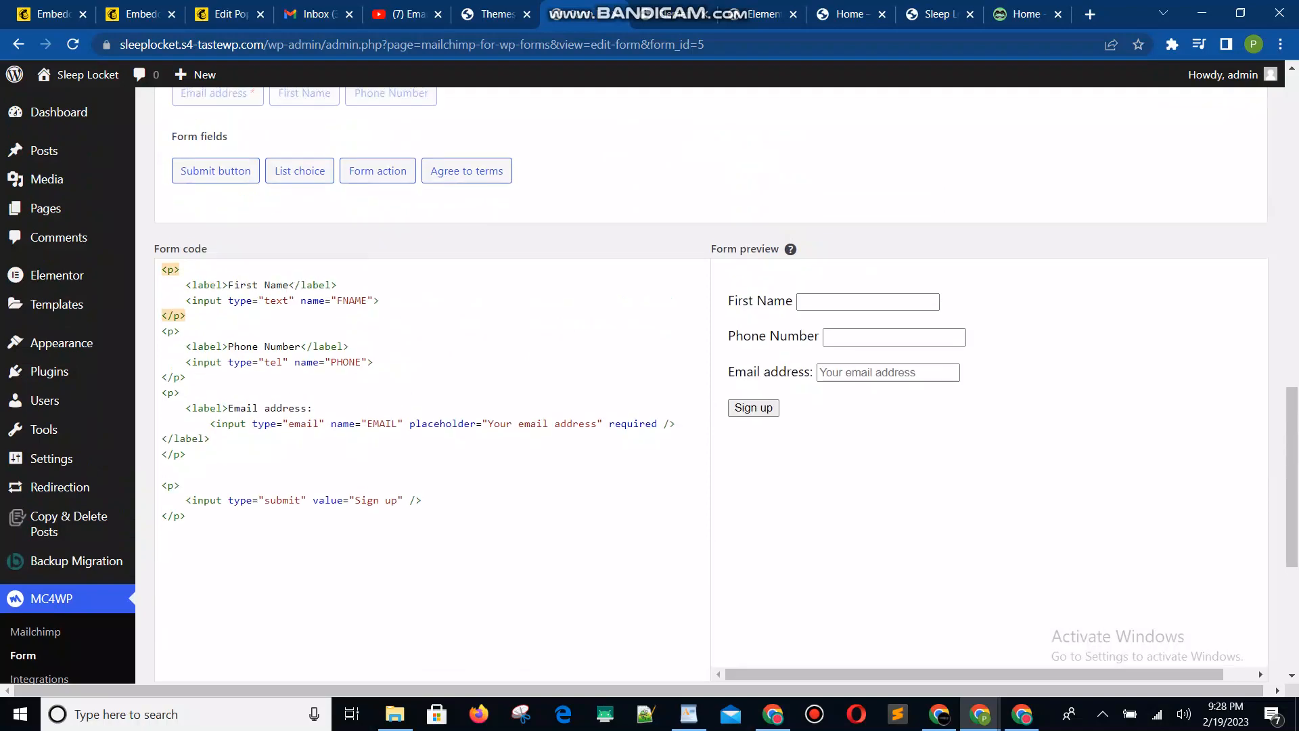
{"action": "scroll", "coordinate": [711, 385], "scroll_direction": "up", "scroll_amount": 2}
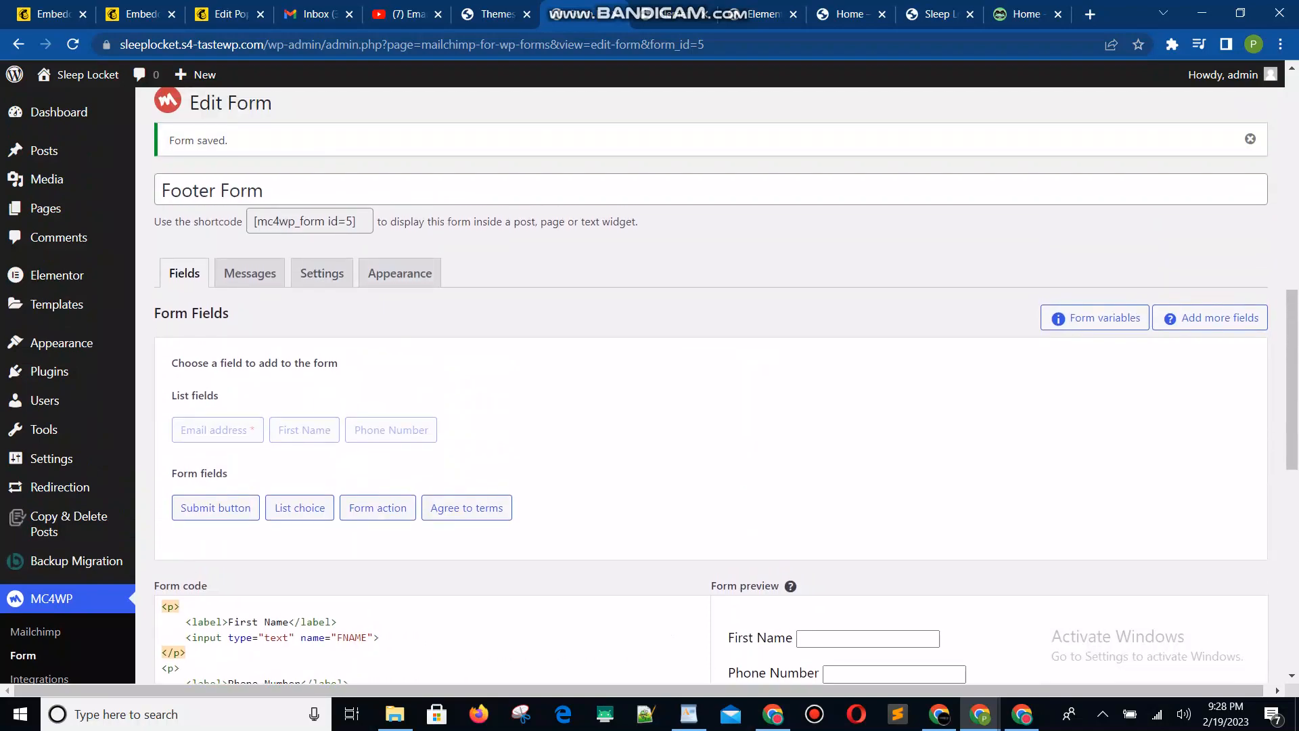
{"action": "left_click", "coordinate": [356, 223]}
{"action": "key", "text": "ctrl+c"}
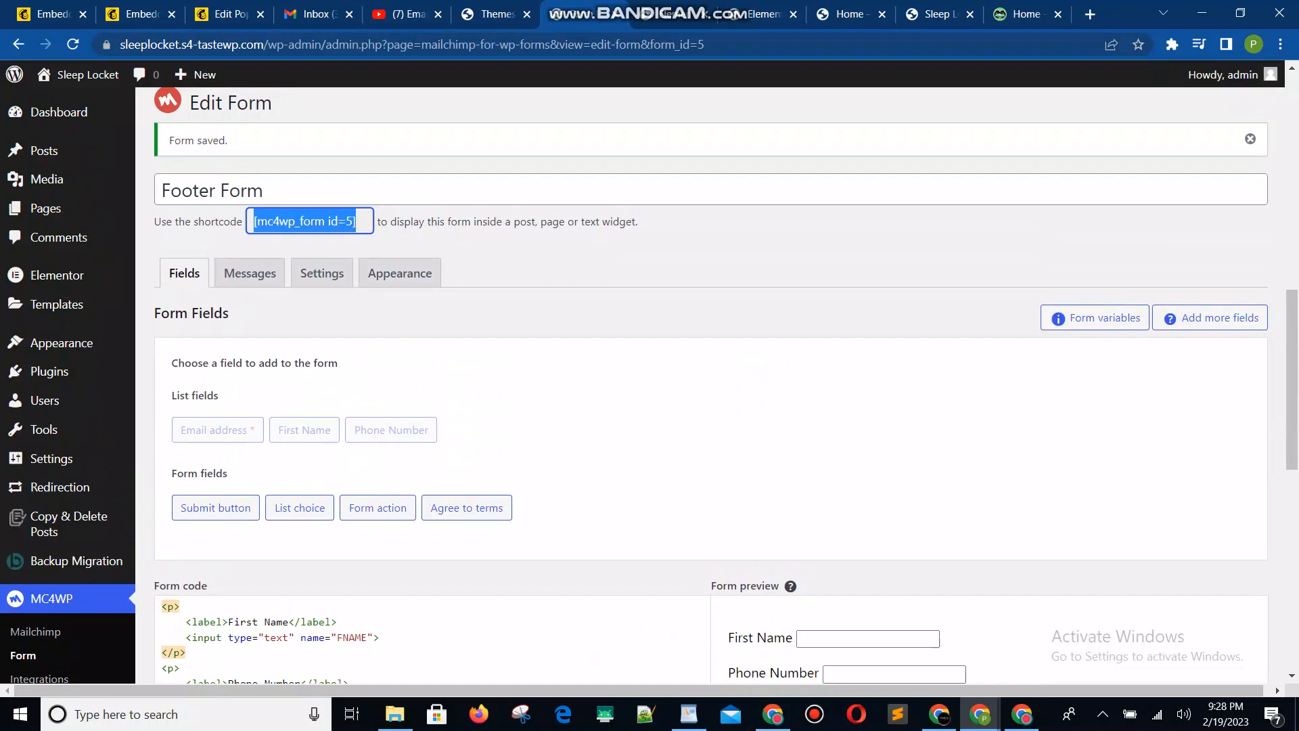
Switch to the Elementor editor tab of the home page that has the Mailchimp HTML form in the About section.
{"action": "left_click", "coordinate": [671, 14]}
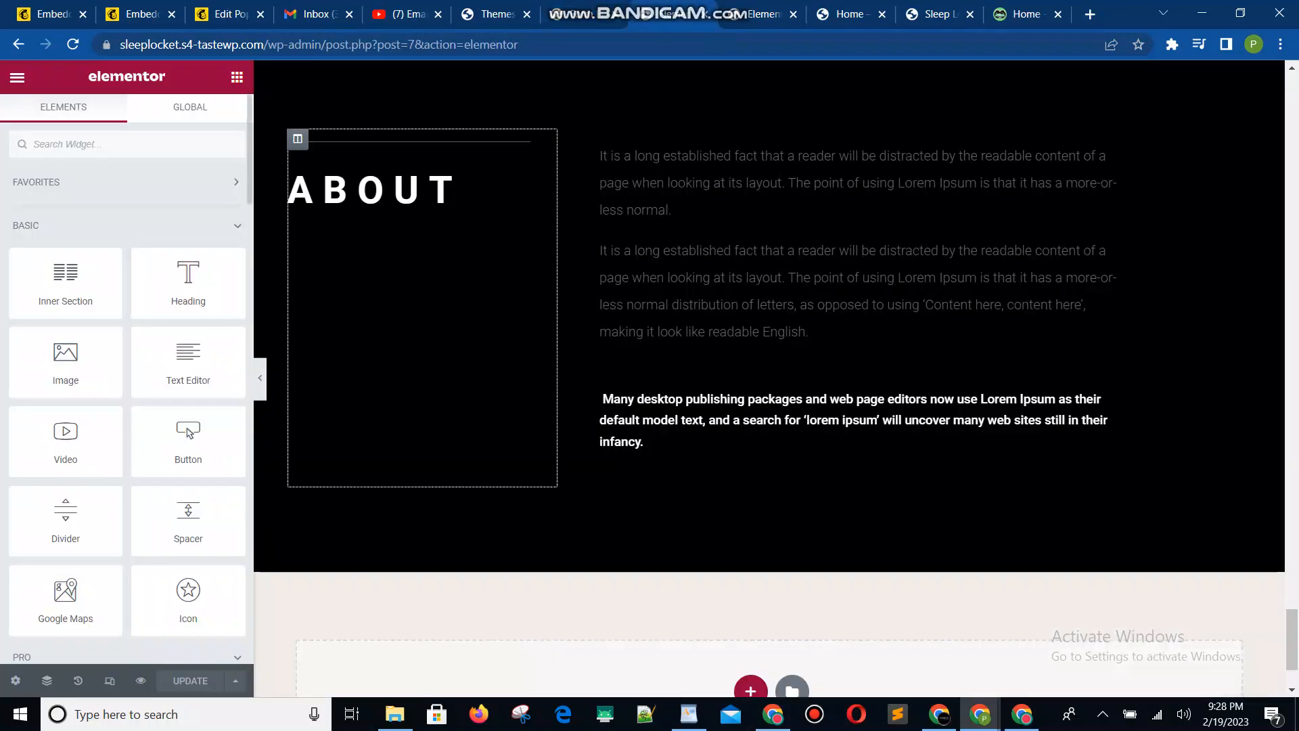
{"action": "scroll", "coordinate": [769, 379], "scroll_direction": "up", "scroll_amount": 4}
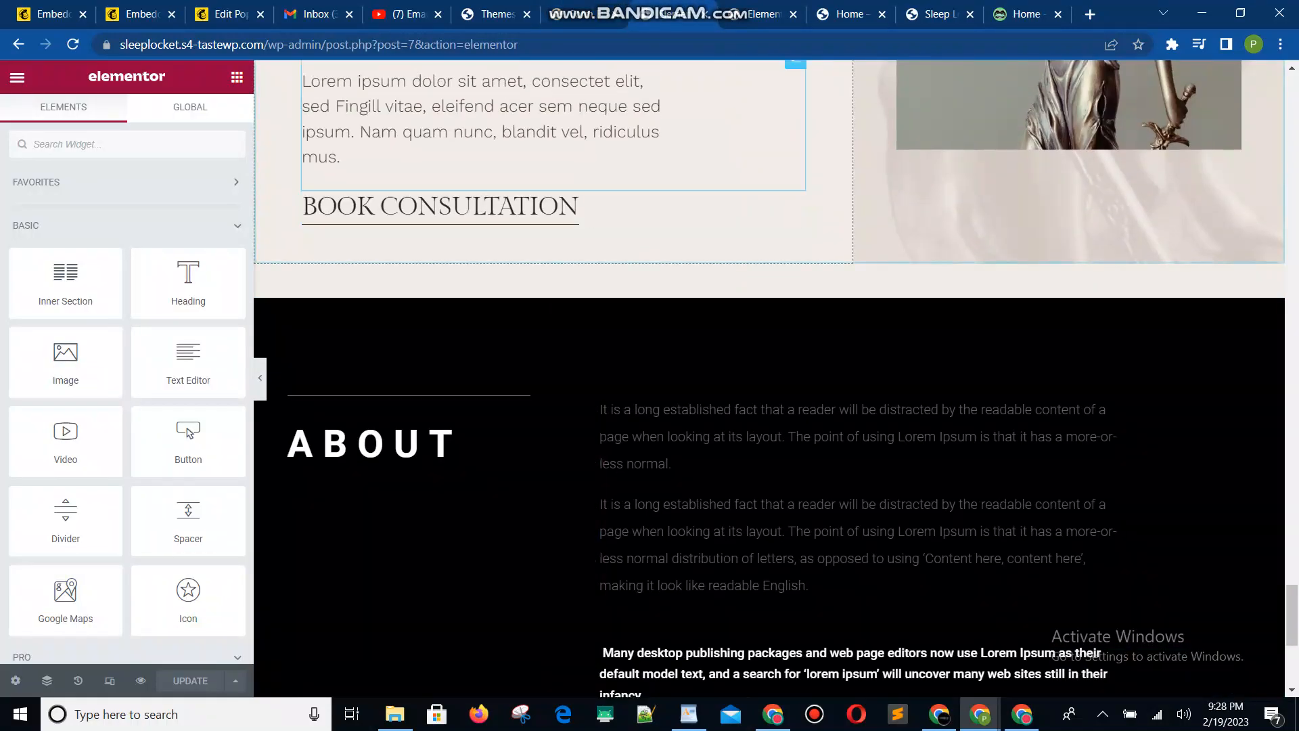
{"action": "left_click", "coordinate": [761, 15]}
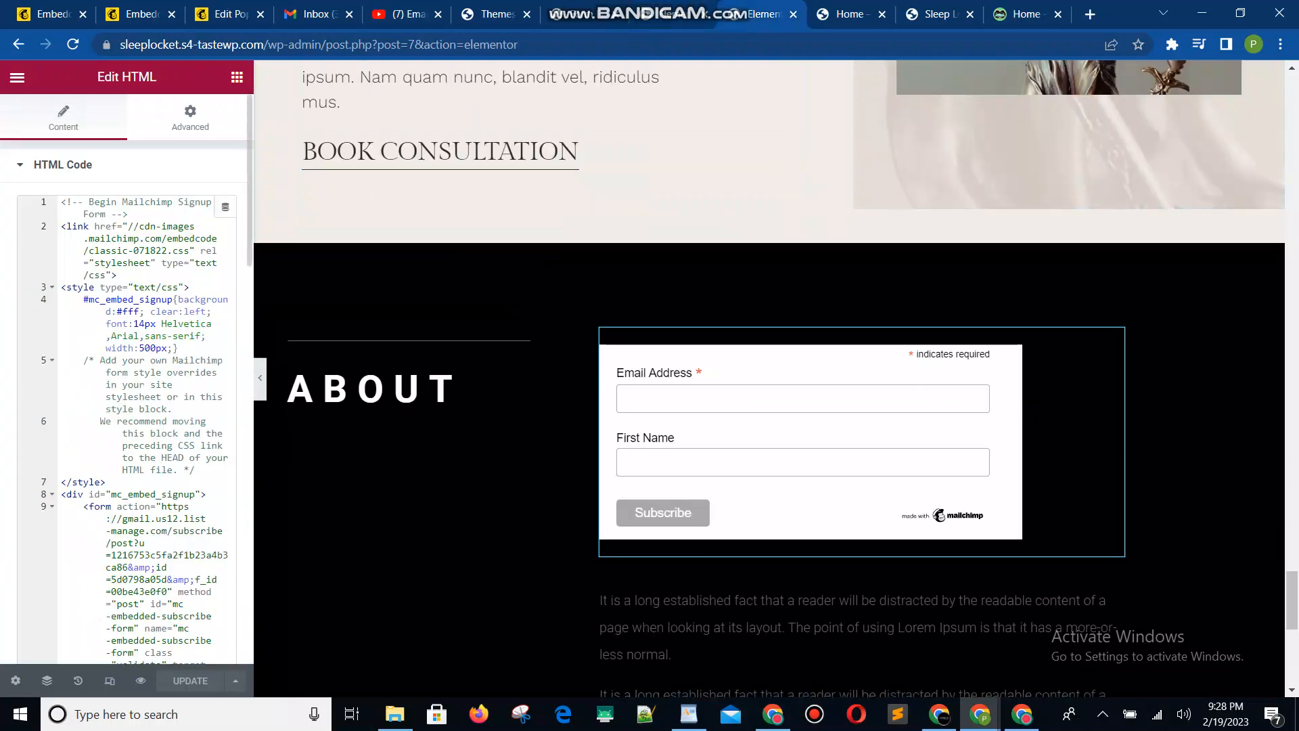
Add a Shortcode widget below the Mailchimp HTML form in the About section and enter the shortcode [mc4wp_form id=5].
{"action": "left_click", "coordinate": [237, 77]}
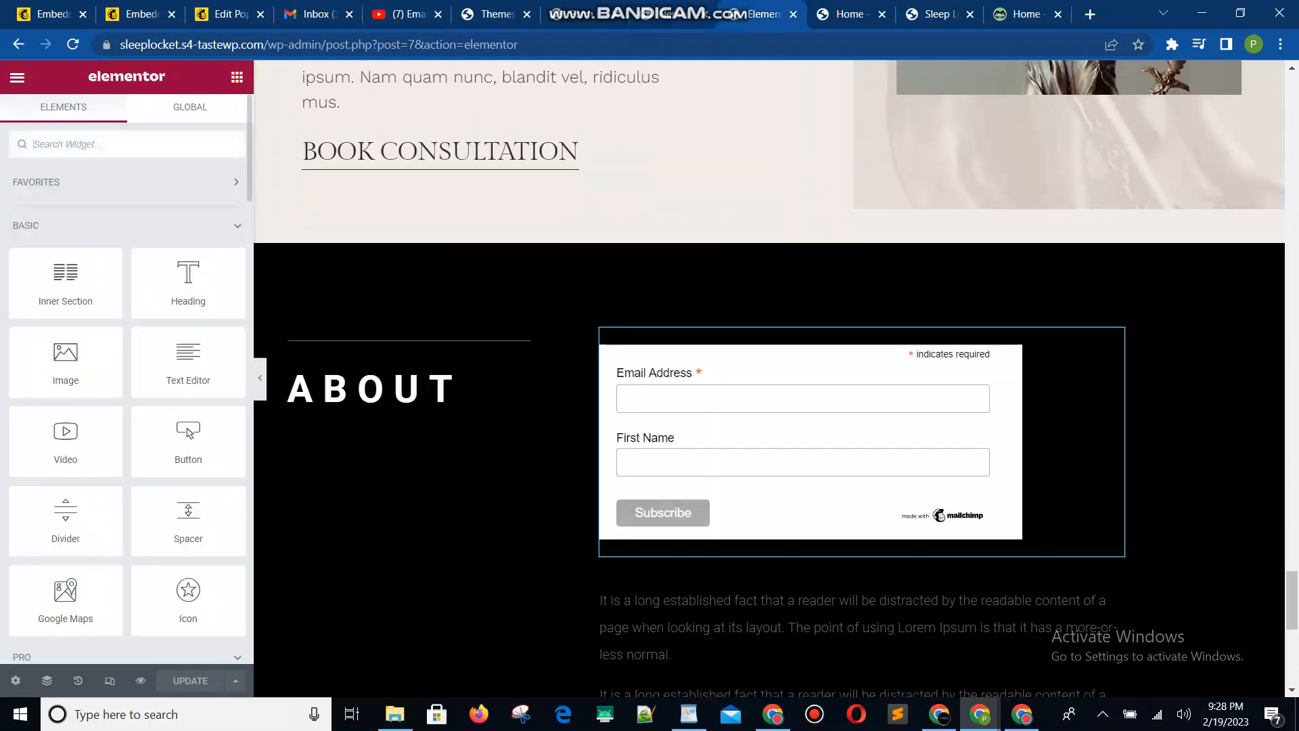
{"action": "type", "text": "sh"}
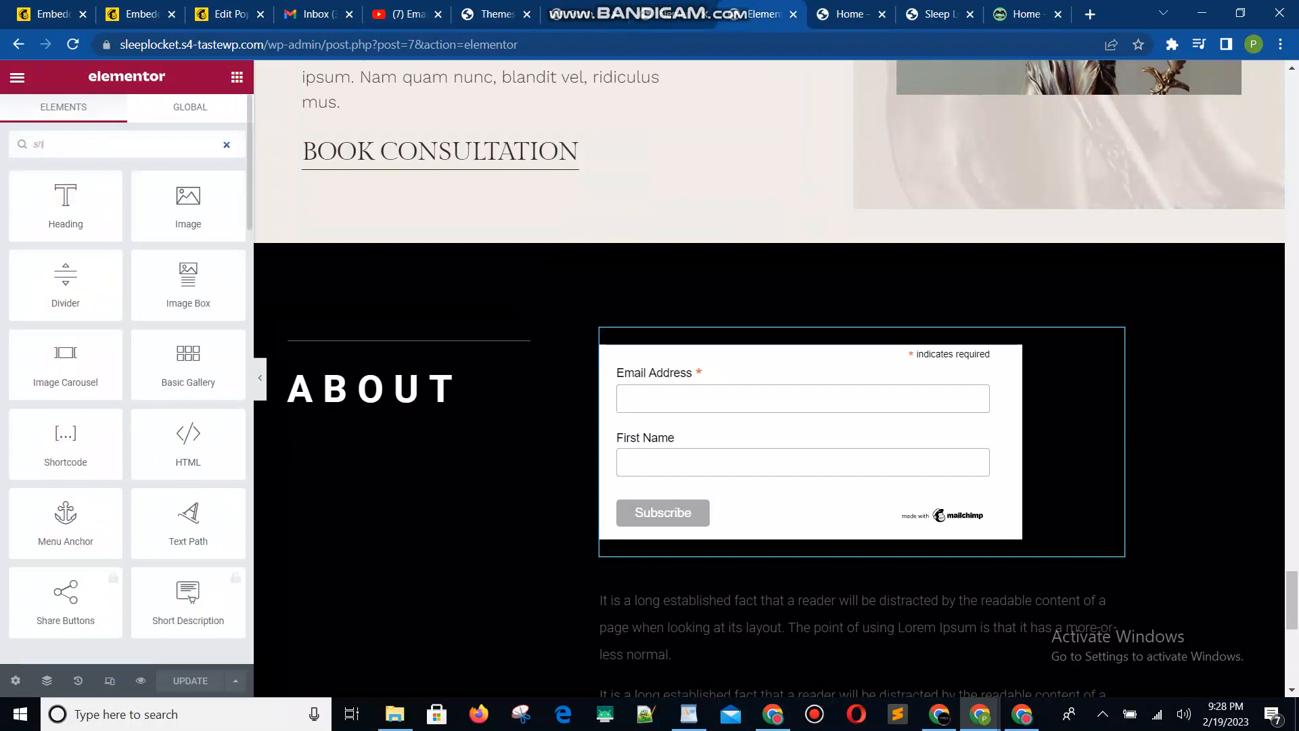
{"action": "type", "text": "o"}
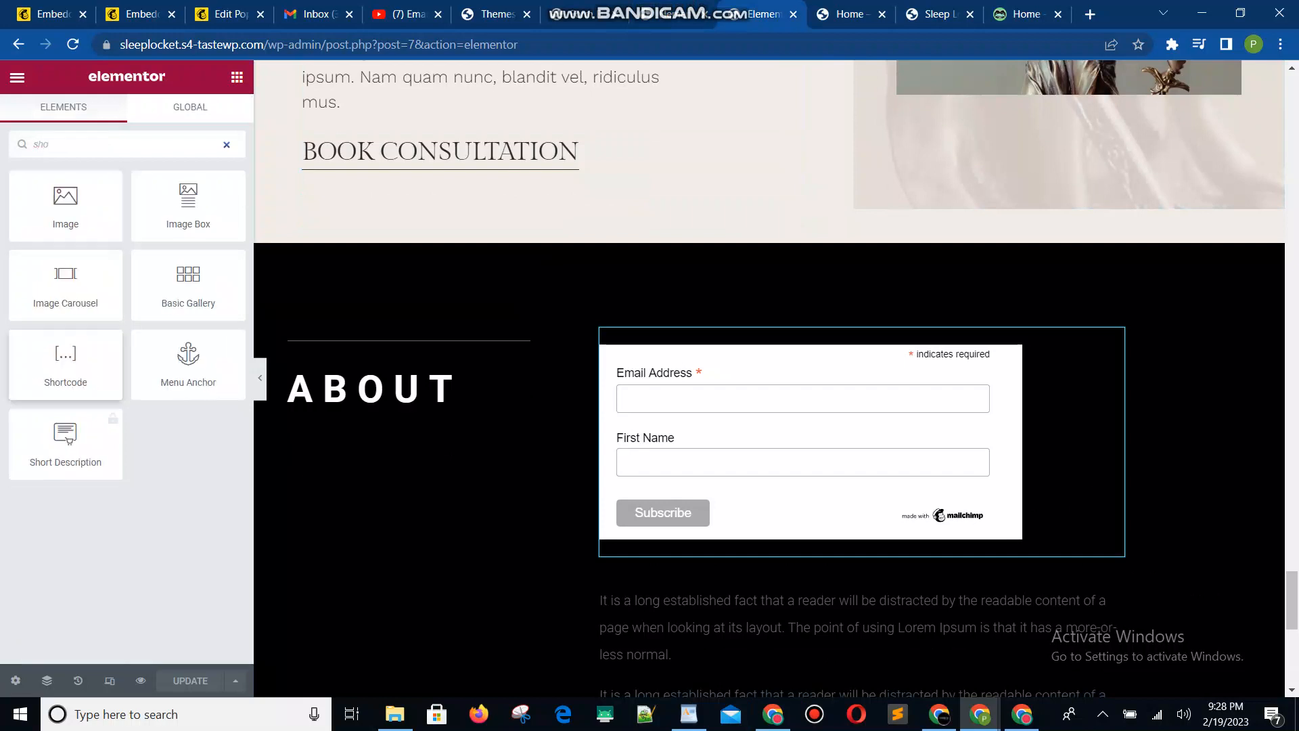
{"action": "left_click", "coordinate": [65, 364]}
{"action": "left_click_drag", "start_coordinate": [66, 365], "coordinate": [704, 561]}
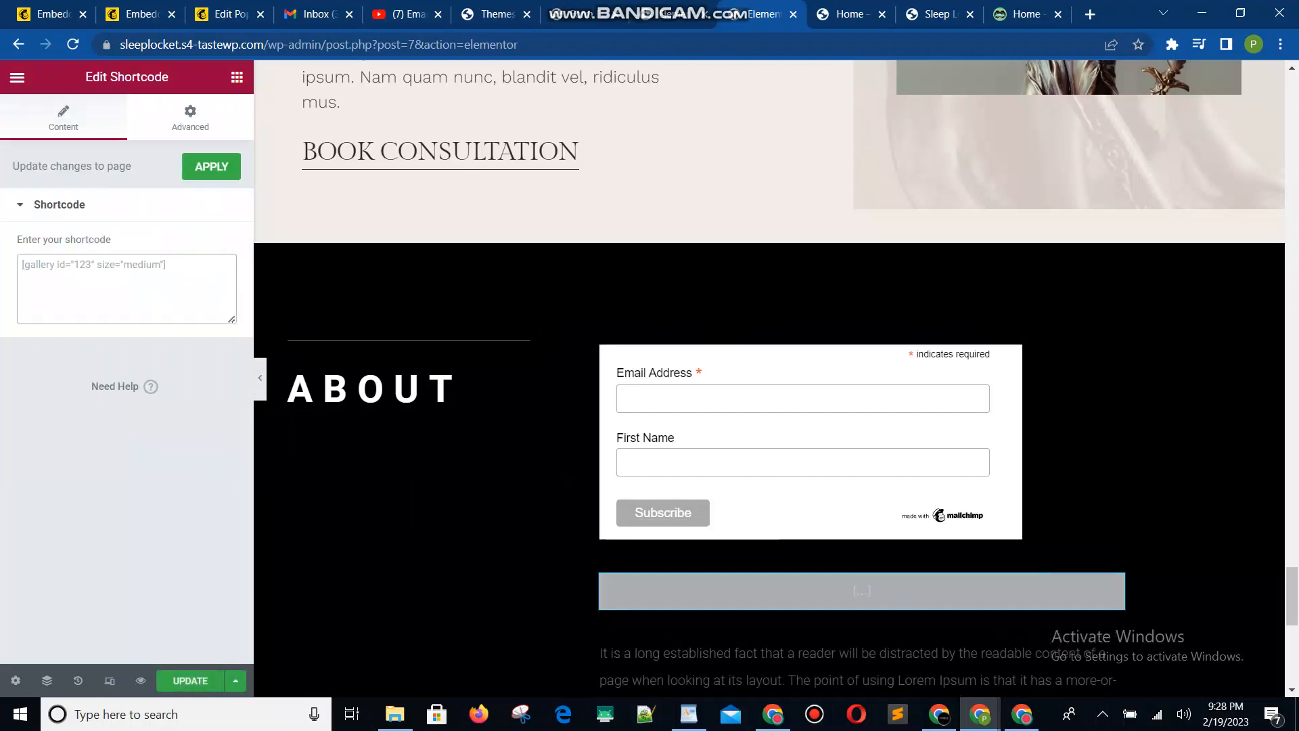
{"action": "key", "text": "ctrl+v"}
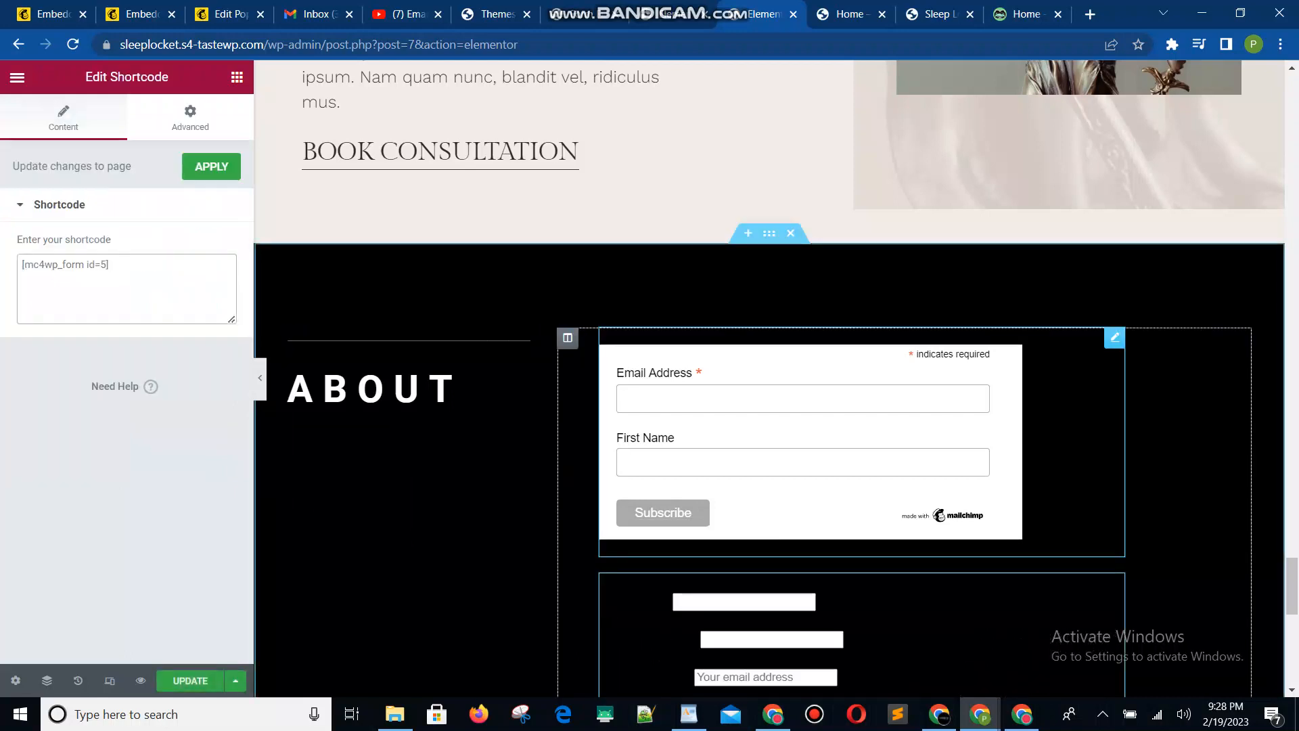
{"action": "scroll", "coordinate": [666, 355], "scroll_direction": "down", "scroll_amount": 2}
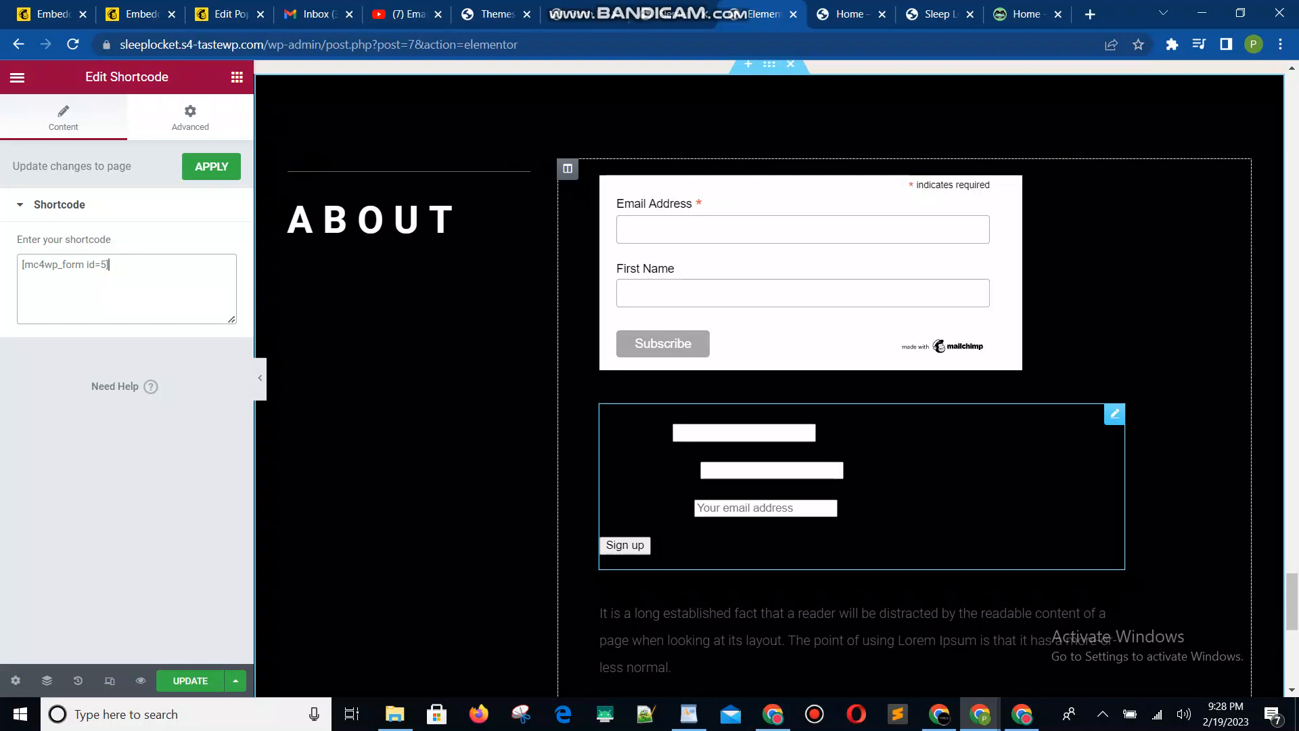
Set the Footer Form's style to Light Theme in the MC4WP plugin's form appearance settings and save the changes.
{"action": "left_click", "coordinate": [673, 14]}
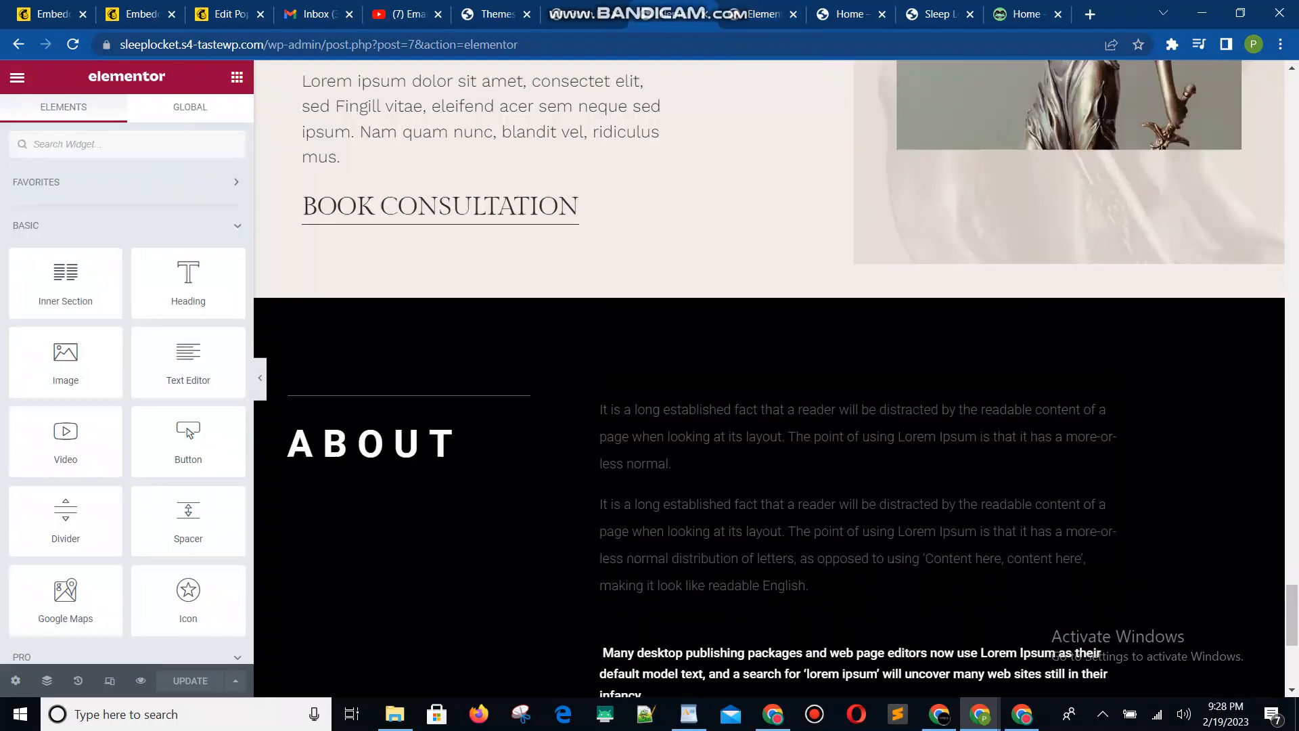
{"action": "left_click", "coordinate": [585, 13]}
{"action": "scroll", "coordinate": [710, 386], "scroll_direction": "down", "scroll_amount": 3}
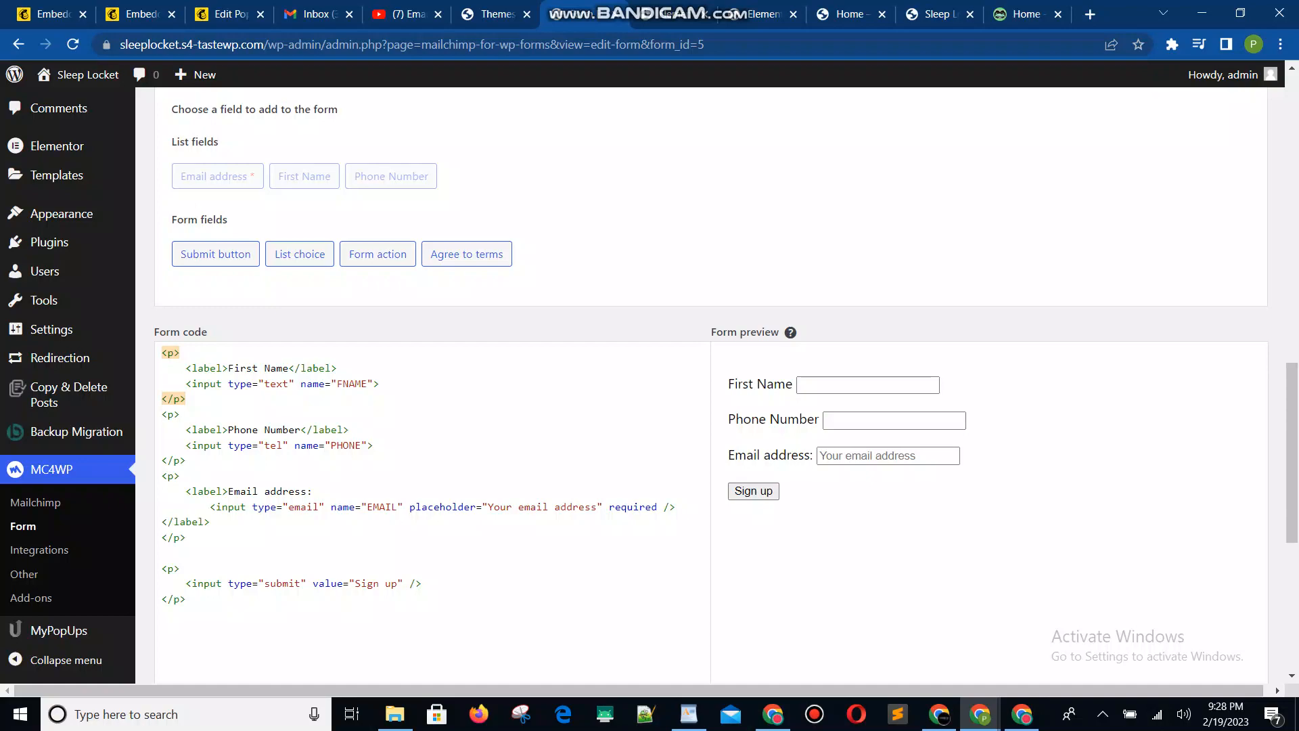
{"action": "scroll", "coordinate": [299, 423], "scroll_direction": "up", "scroll_amount": 2}
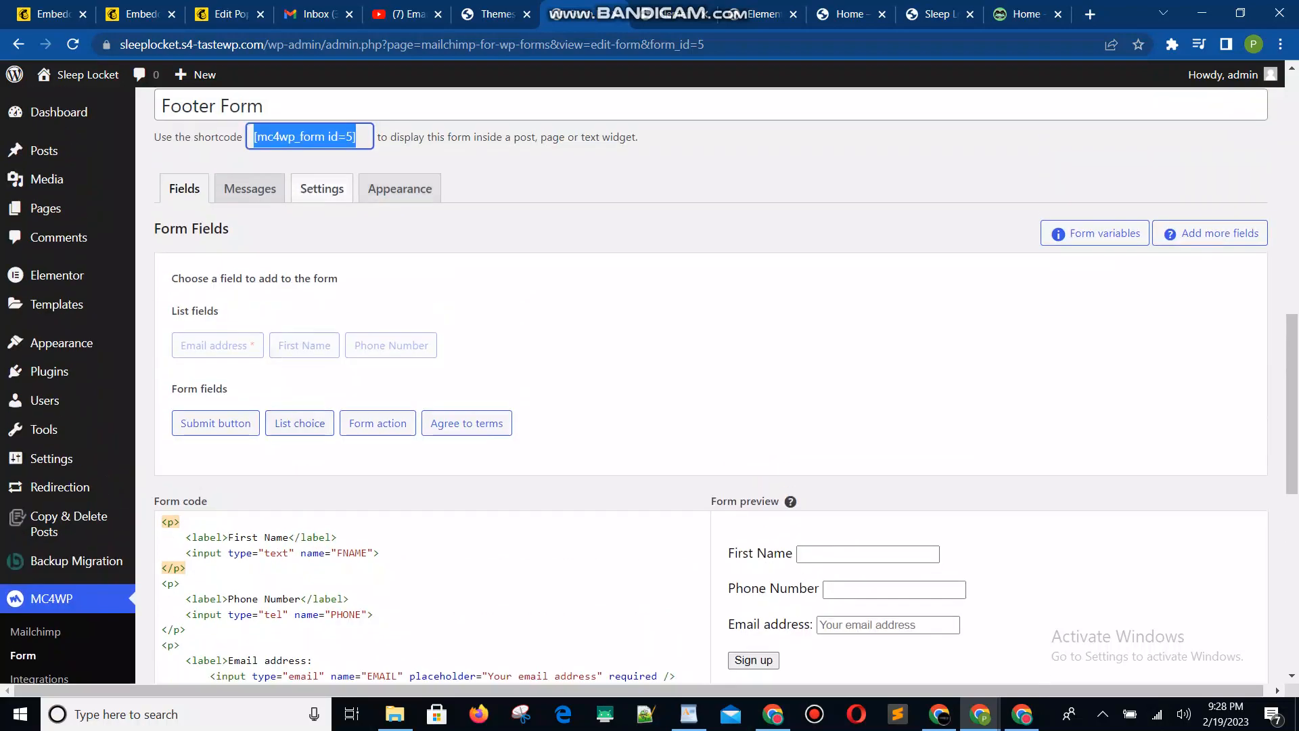
{"action": "left_click", "coordinate": [399, 188]}
{"action": "left_click", "coordinate": [460, 283]}
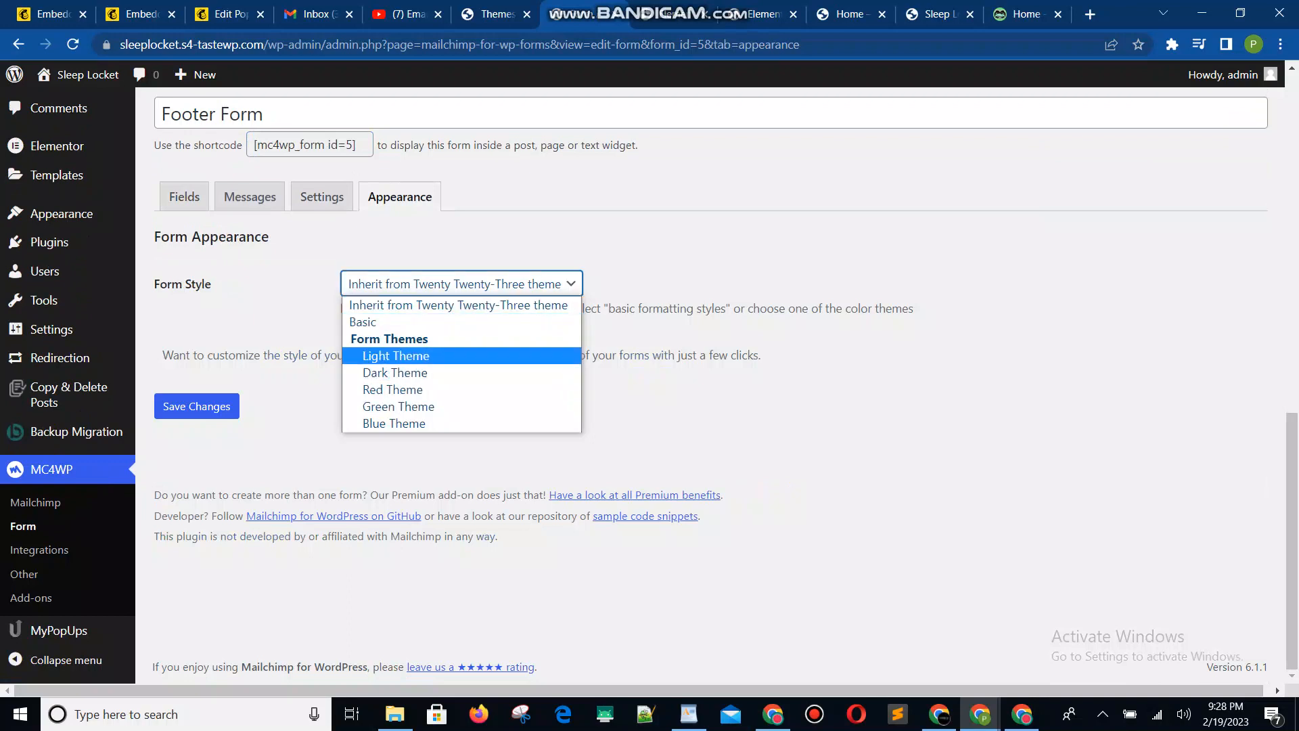
{"action": "left_click", "coordinate": [396, 355]}
{"action": "left_click", "coordinate": [196, 406]}
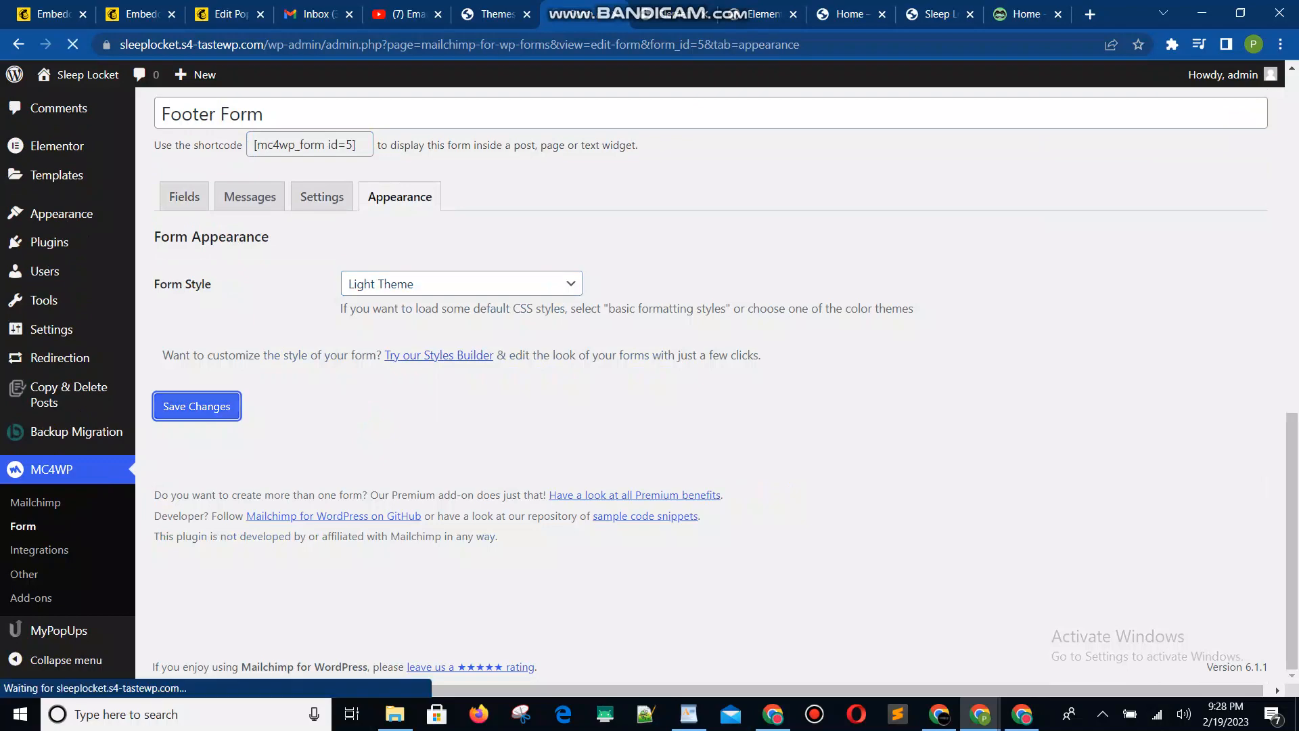
Update the home page containing the Shortcode widget in the Elementor editor and reload the live home page, confirming the form resubmission.
{"action": "left_click", "coordinate": [671, 13]}
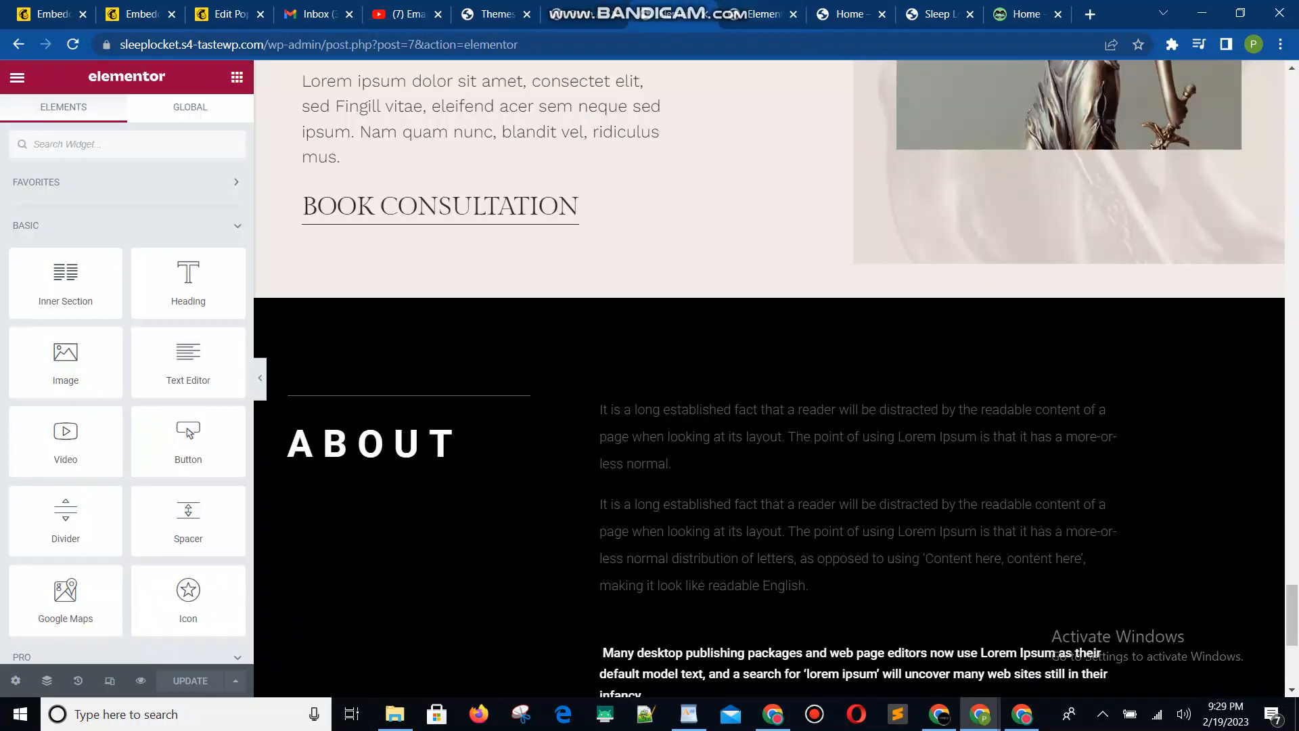
{"action": "left_click", "coordinate": [762, 14]}
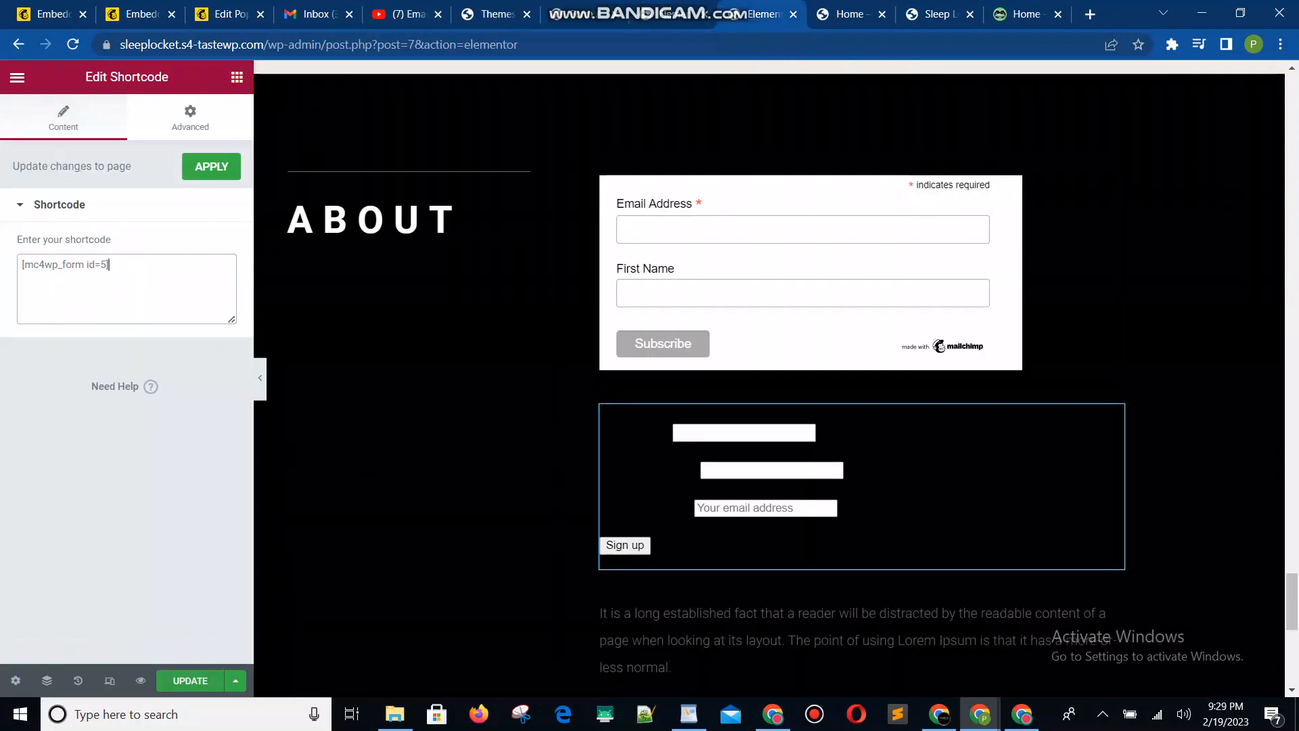
{"action": "left_click", "coordinate": [190, 681]}
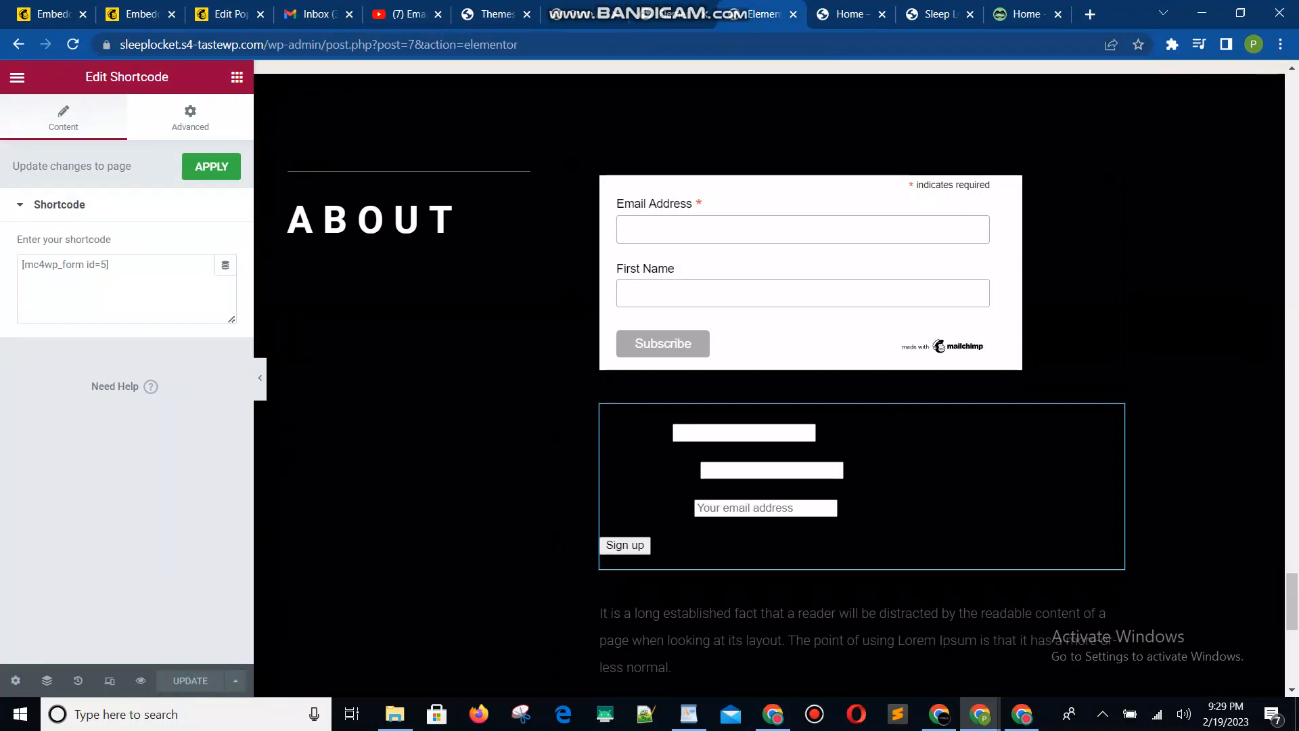
{"action": "left_click", "coordinate": [849, 14]}
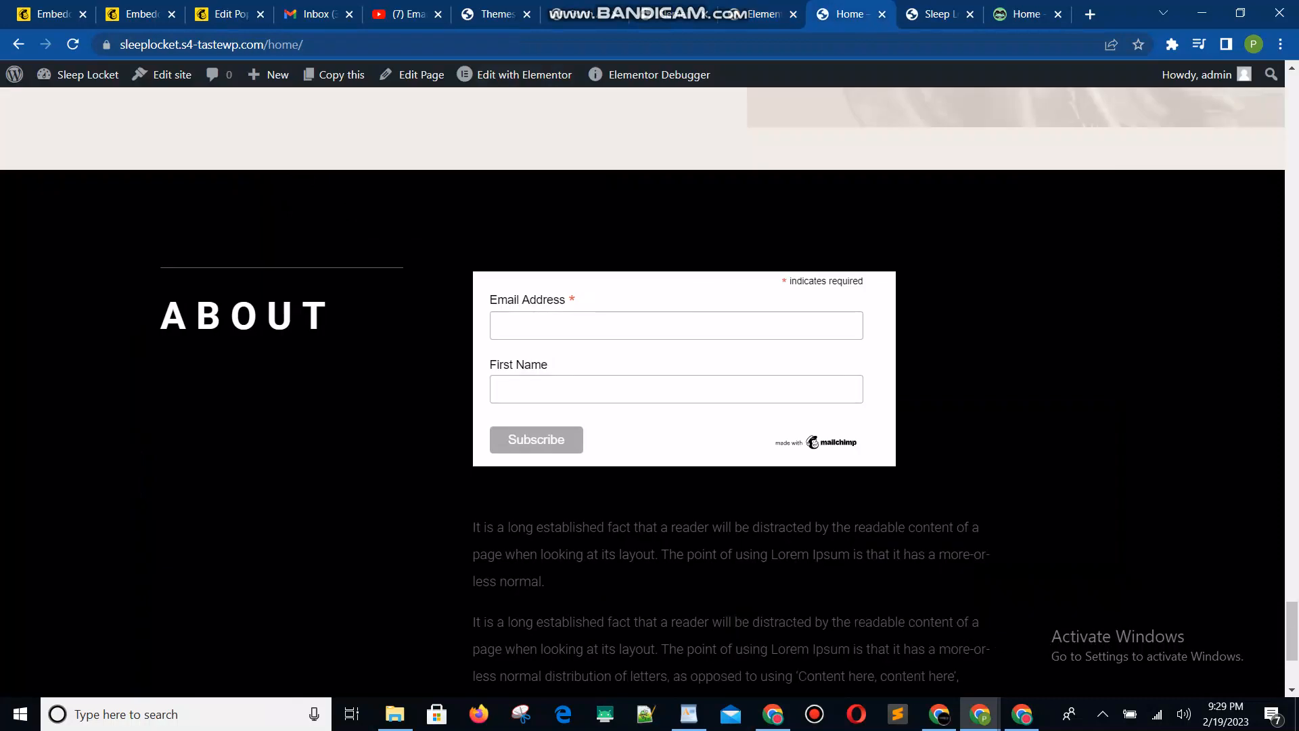
{"action": "left_click", "coordinate": [73, 45]}
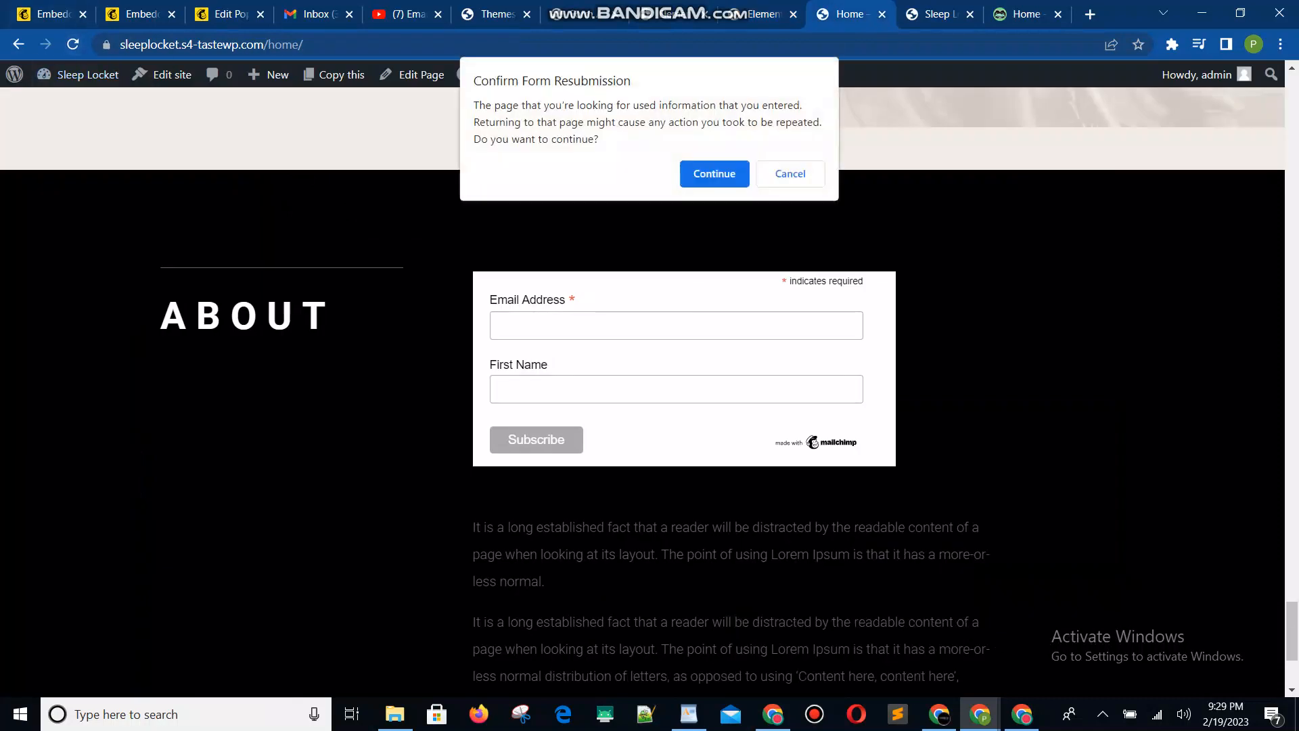
{"action": "left_click", "coordinate": [715, 165]}
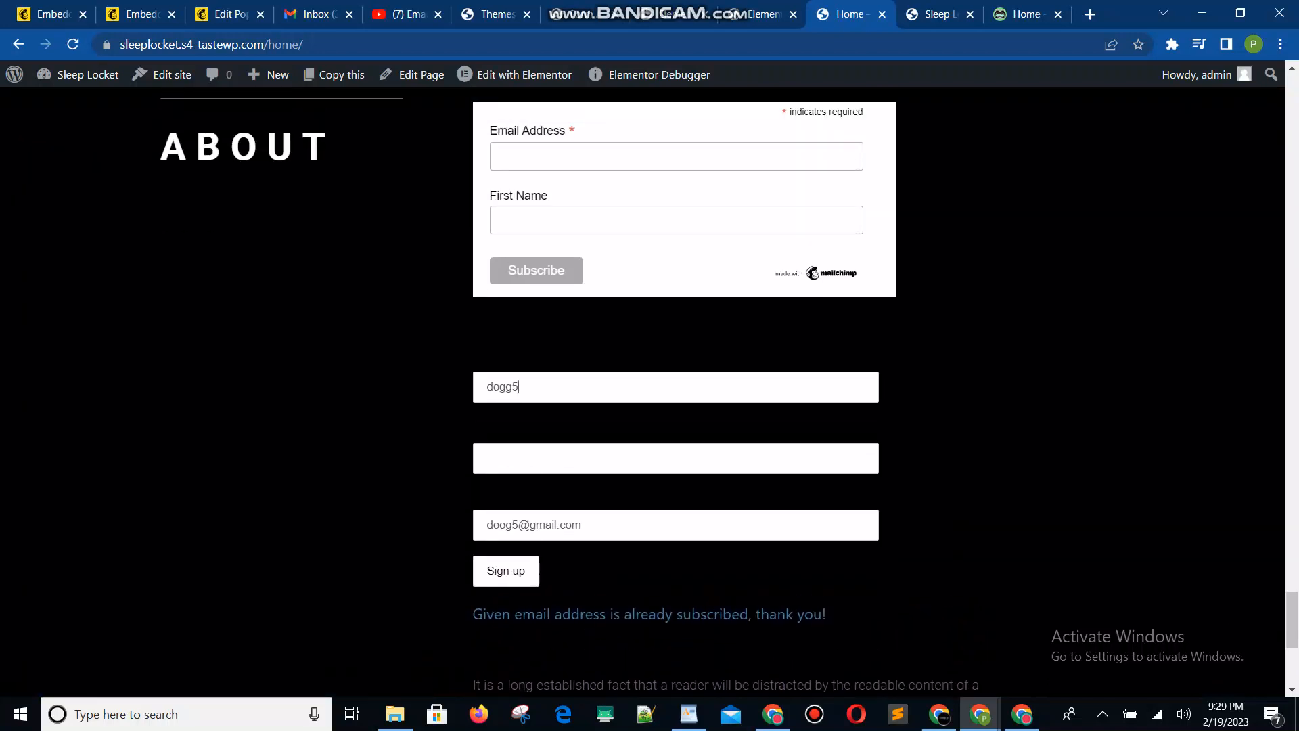
Clear the first name entry in the plugin's signup form on the live home page.
{"action": "key", "text": "shift+Left"}
{"action": "key", "text": "shift+Left"}
{"action": "key", "text": "shift+Left"}
{"action": "key", "text": "shift+Left"}
{"action": "key", "text": "shift+Left"}
{"action": "key", "text": "BackSpace"}
Return to the Elementor editor and give the Shortcode widget a Classic background in the global Primary color #6EC1E4.
{"action": "left_click", "coordinate": [763, 14]}
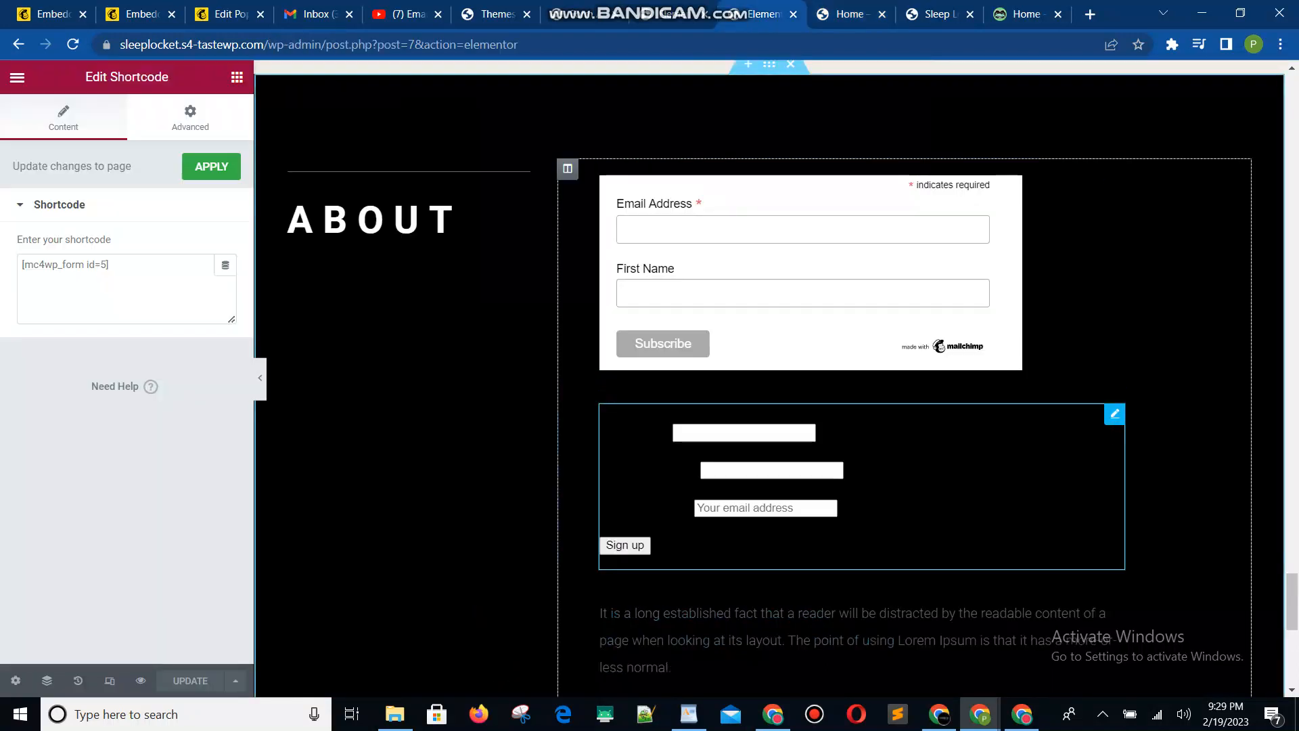
{"action": "left_click", "coordinate": [190, 118]}
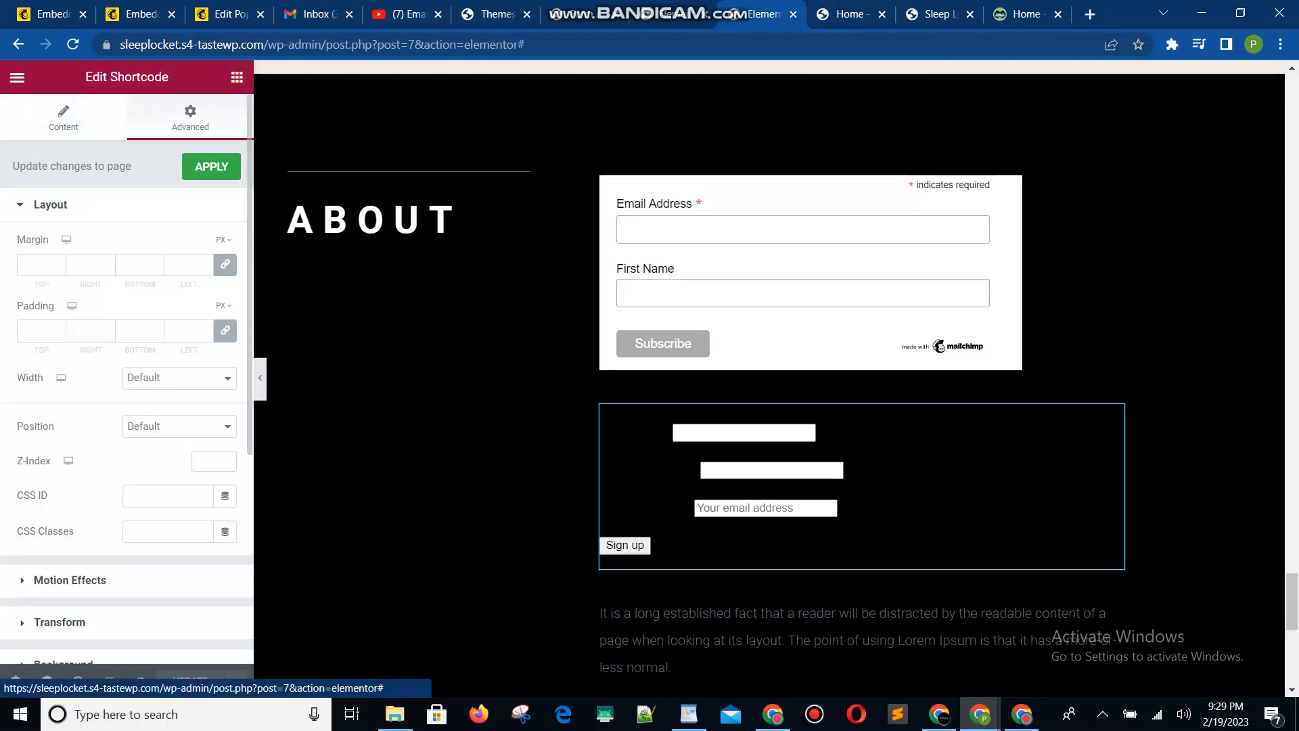
{"action": "scroll", "coordinate": [126, 378], "scroll_direction": "down", "scroll_amount": 5}
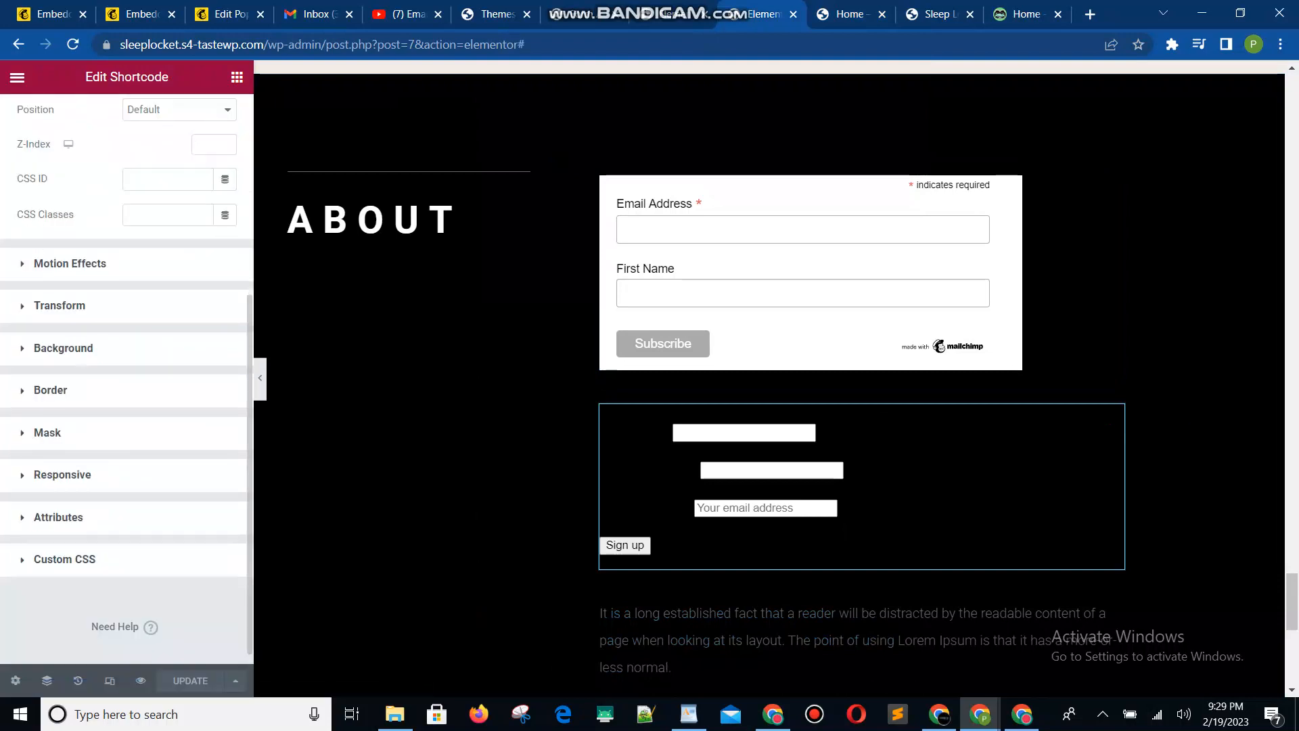
{"action": "left_click", "coordinate": [62, 348]}
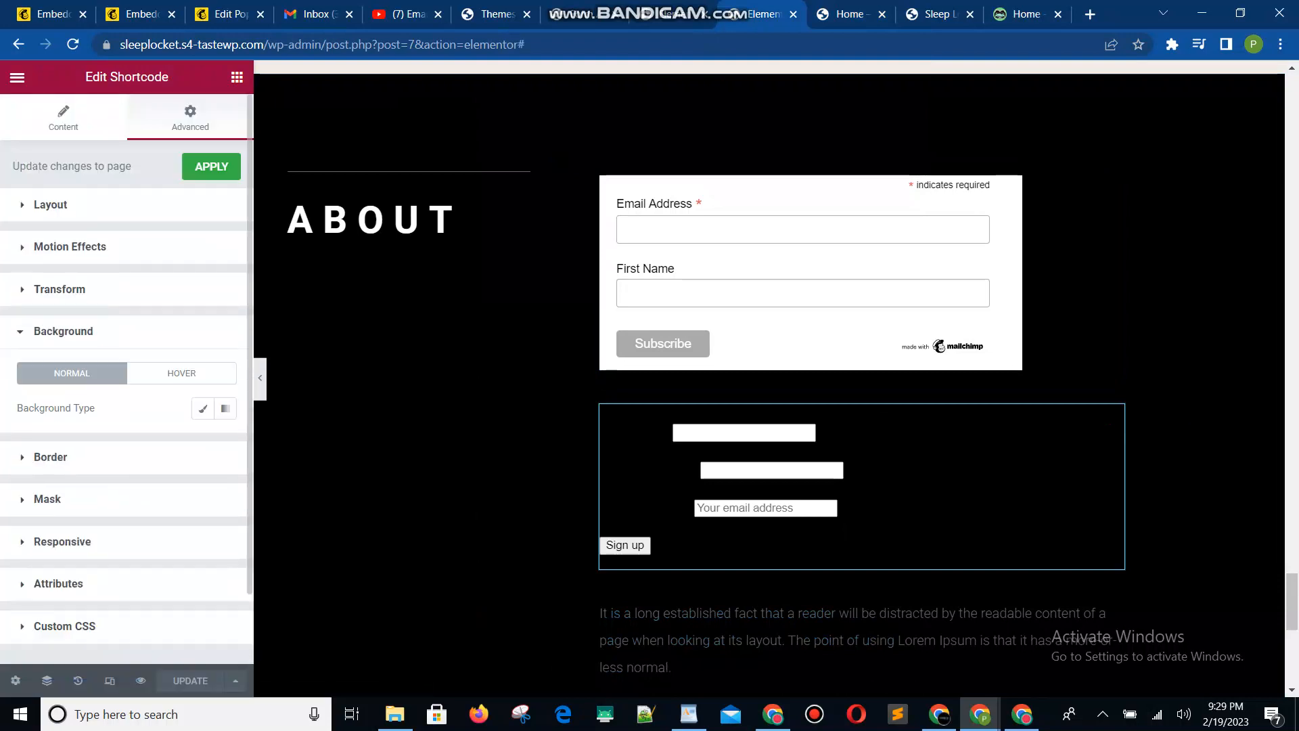
{"action": "left_click", "coordinate": [203, 408]}
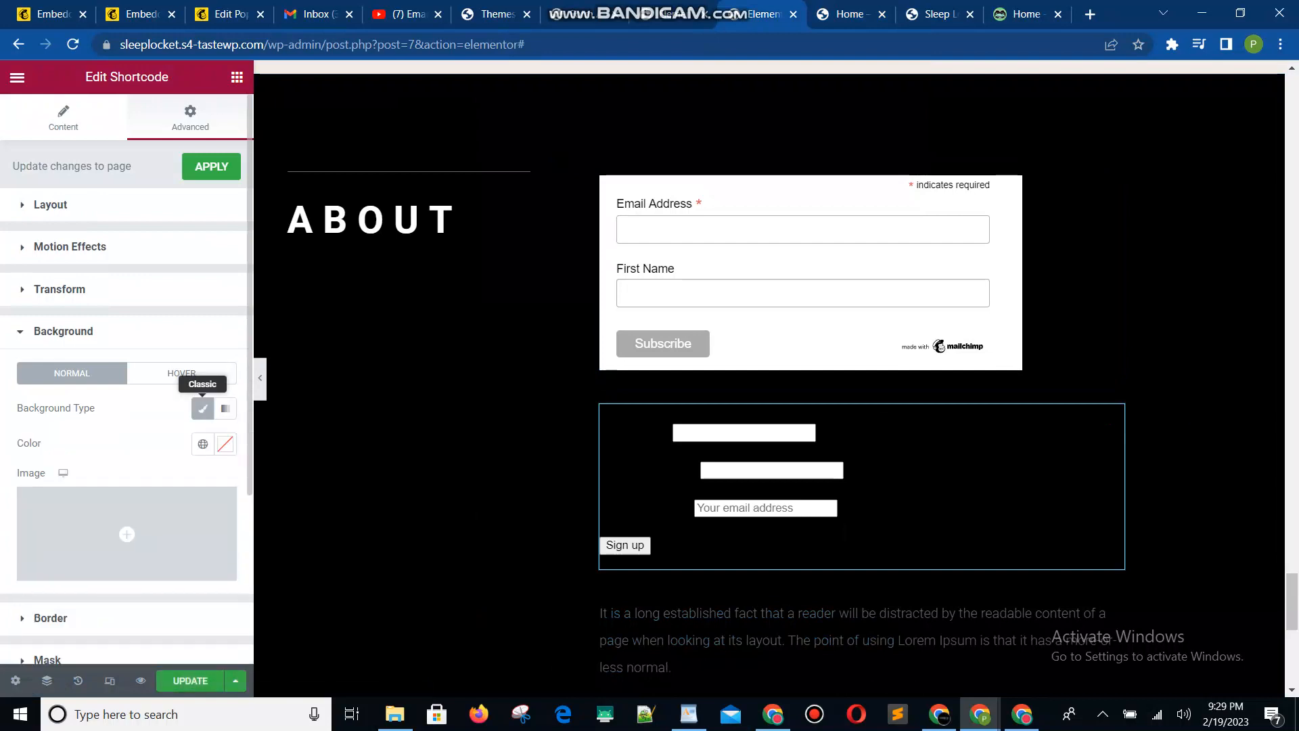
{"action": "left_click", "coordinate": [202, 408]}
{"action": "left_click", "coordinate": [203, 408]}
{"action": "left_click", "coordinate": [203, 443]}
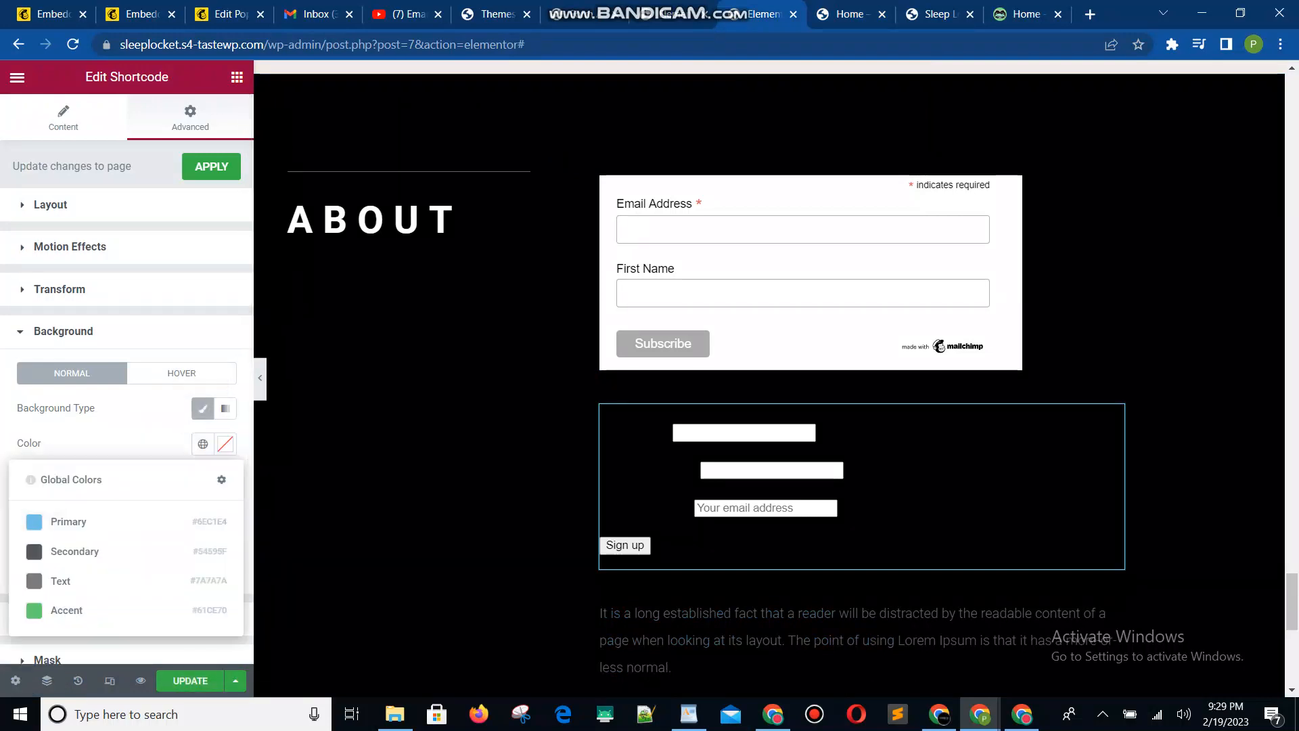
{"action": "left_click", "coordinate": [67, 521]}
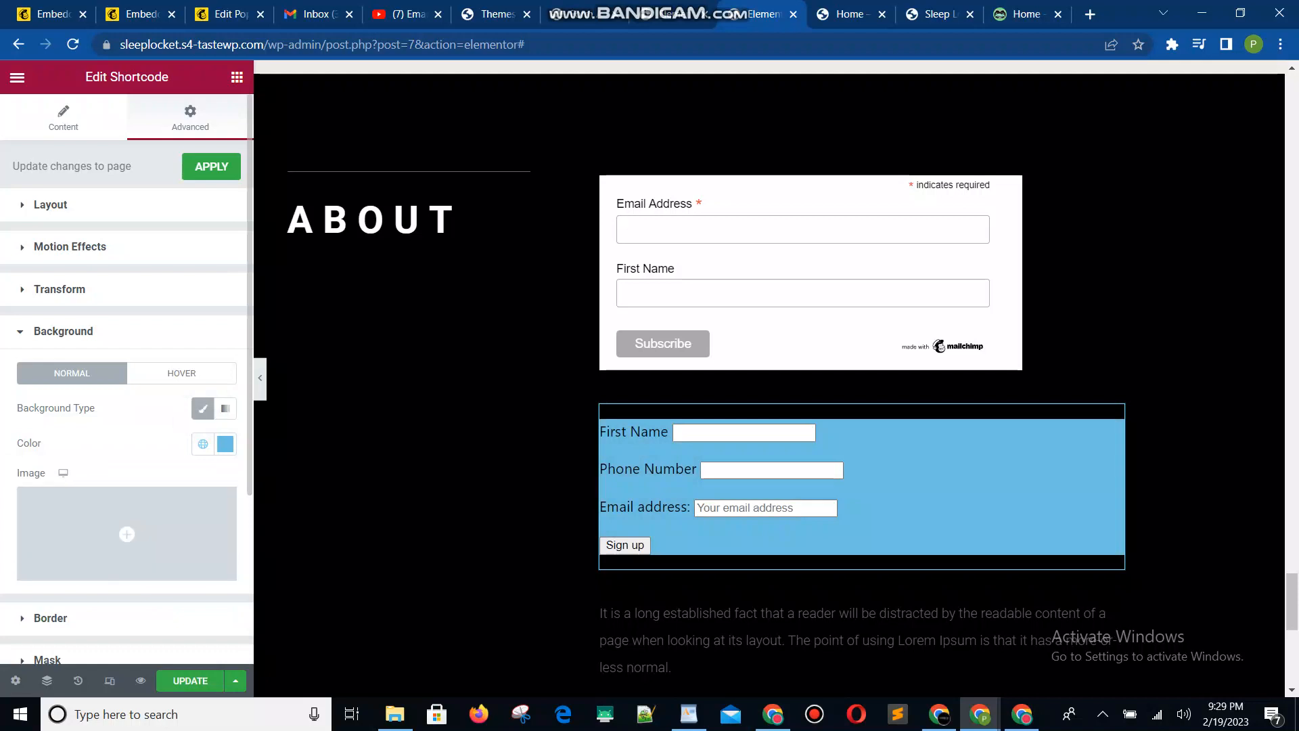
{"action": "left_click", "coordinate": [225, 444]}
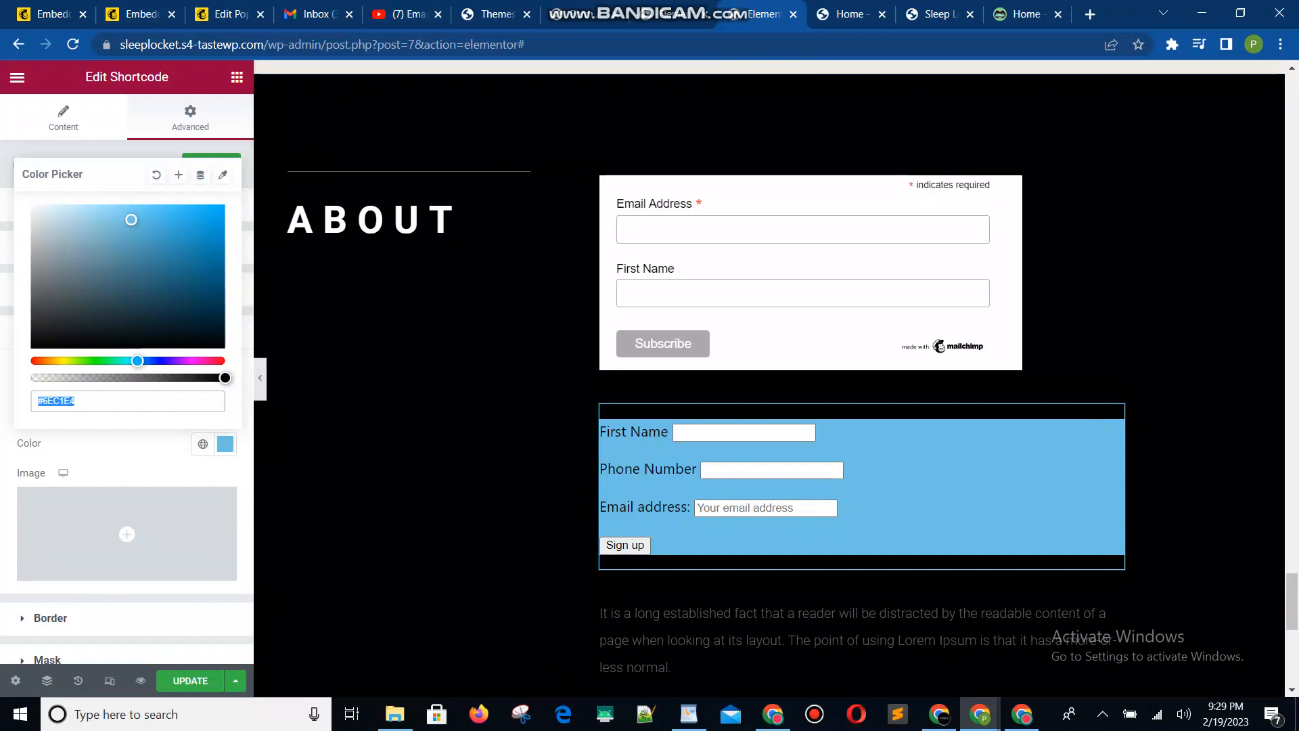
{"action": "left_click", "coordinate": [225, 443]}
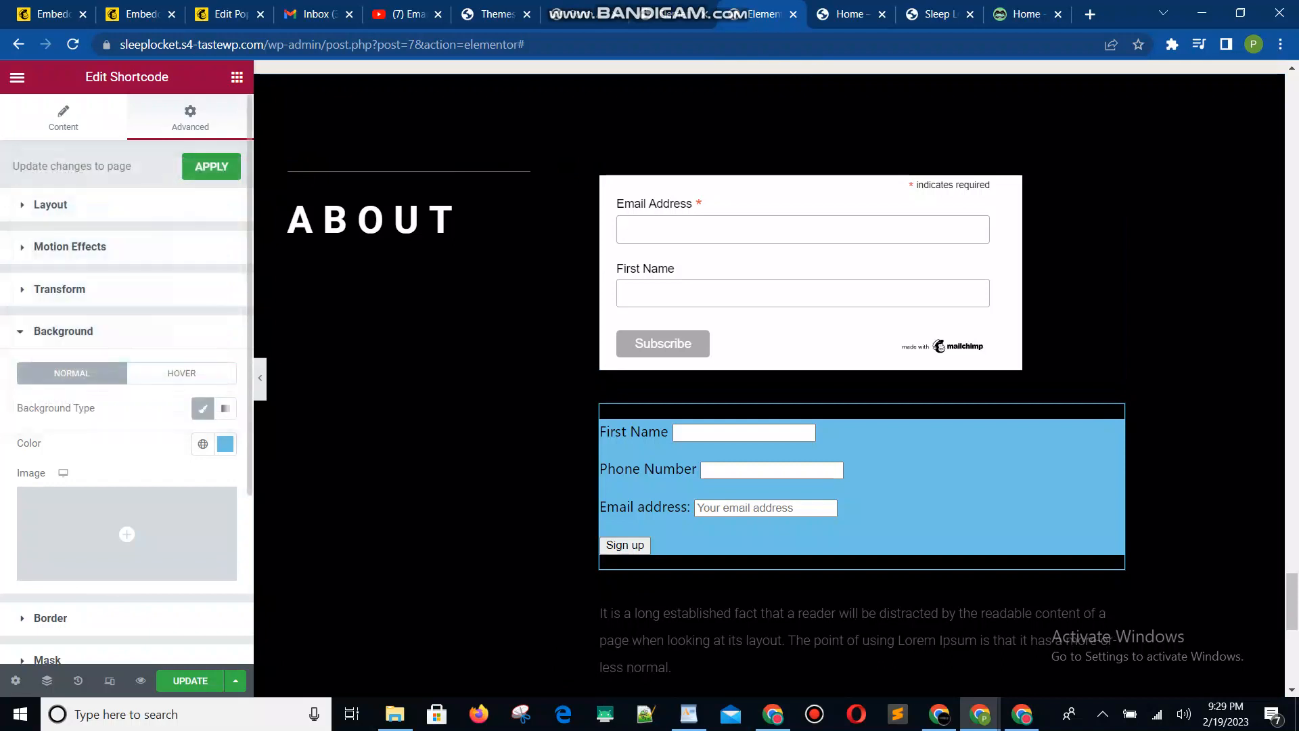
{"action": "left_click", "coordinate": [62, 118]}
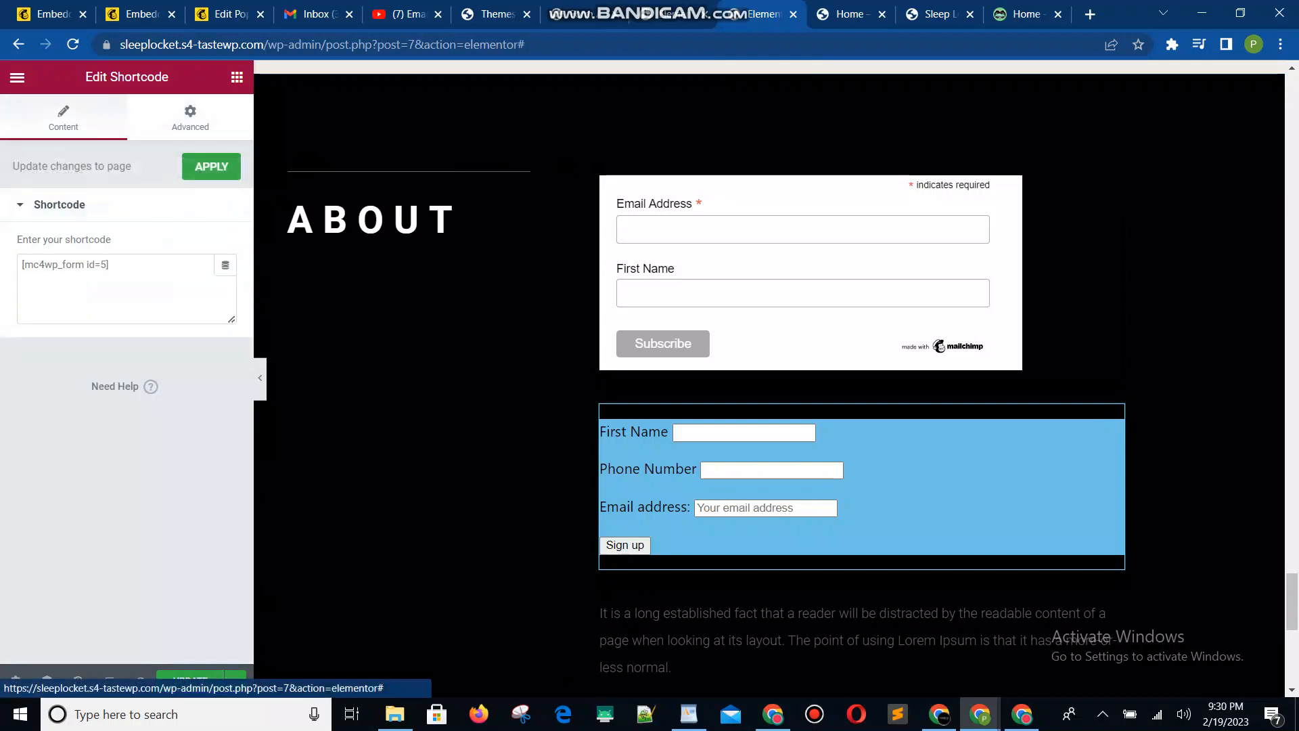
{"action": "left_click", "coordinate": [190, 118]}
{"action": "scroll", "coordinate": [190, 118], "scroll_direction": "down", "scroll_amount": 5}
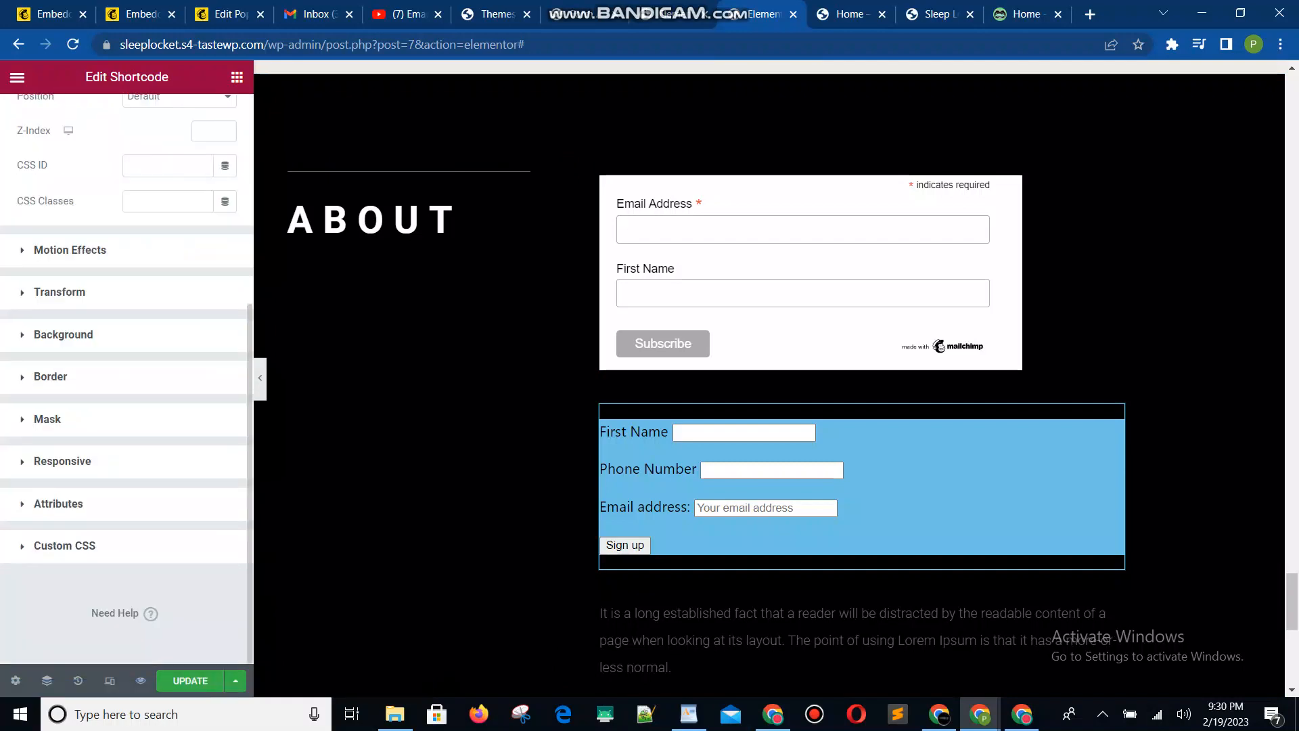
{"action": "scroll", "coordinate": [127, 372], "scroll_direction": "up", "scroll_amount": 2}
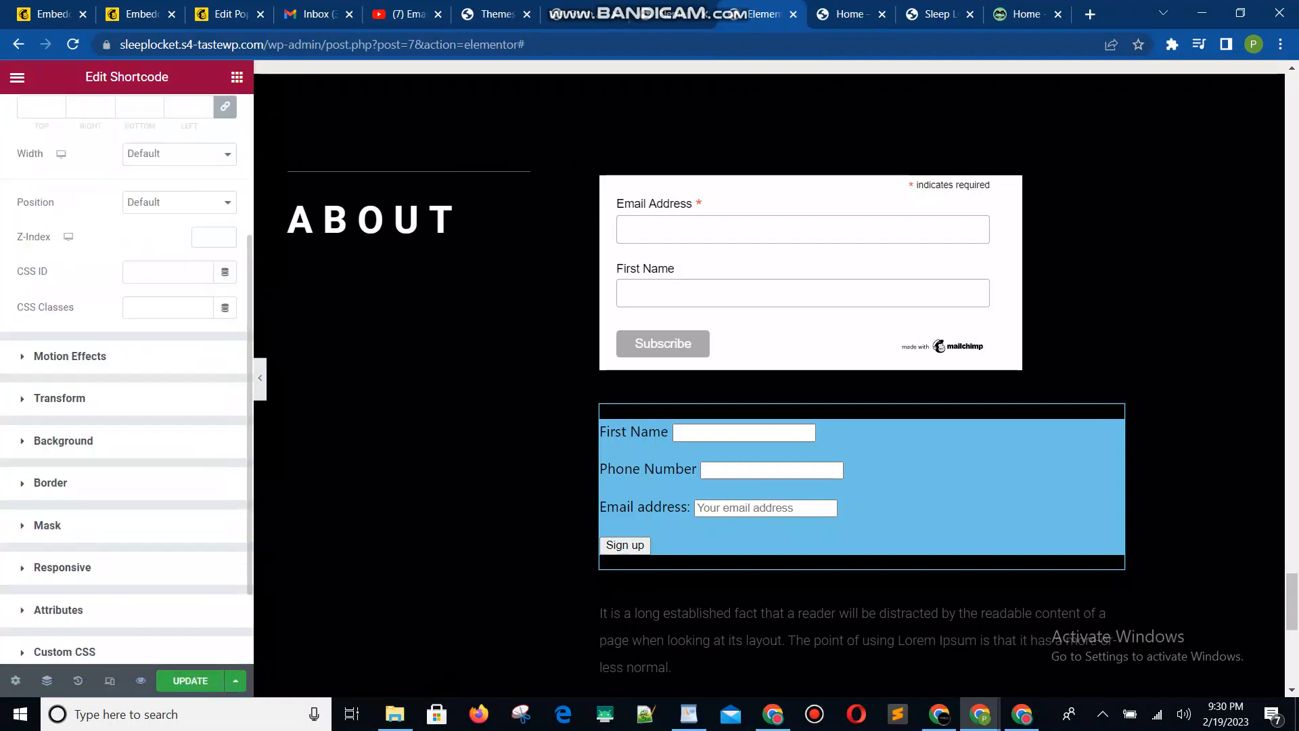
{"action": "scroll", "coordinate": [127, 372], "scroll_direction": "down", "scroll_amount": 2}
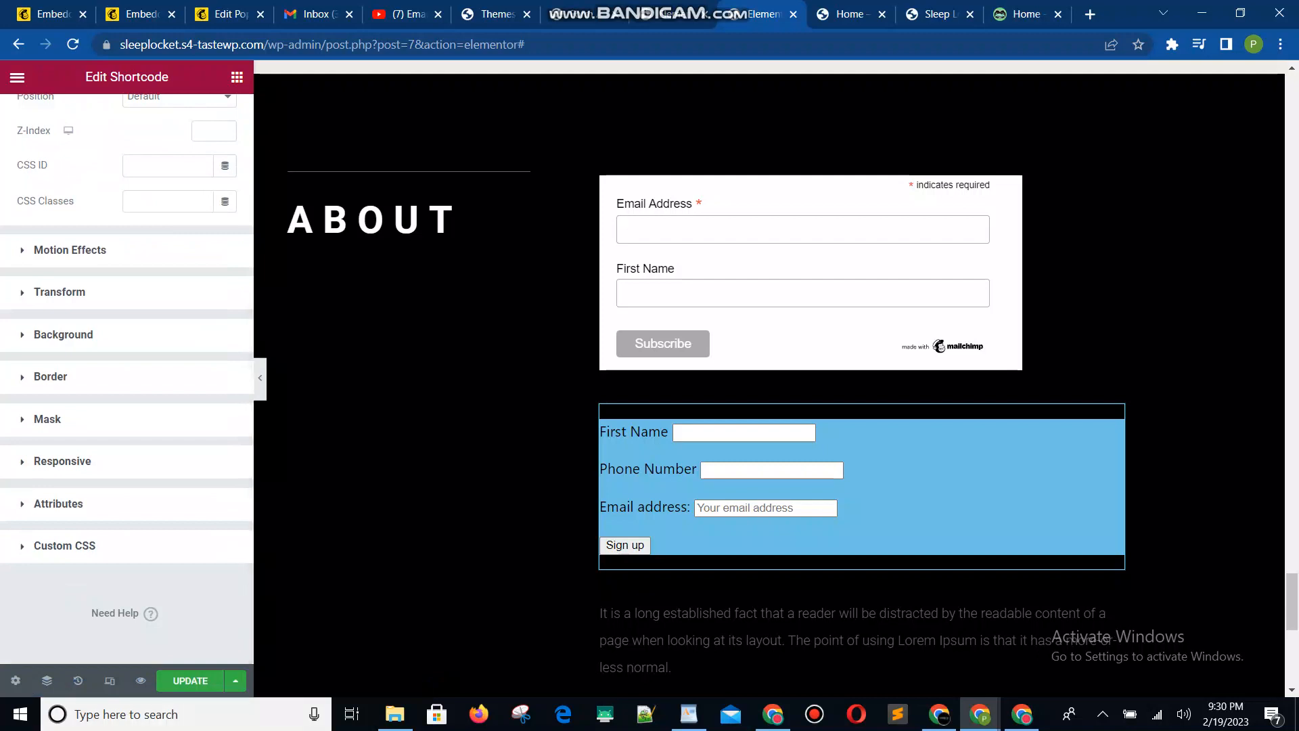
Update the page with the widget's new background, reload the live home page and view the plugin form in the About section.
{"action": "left_click", "coordinate": [190, 680]}
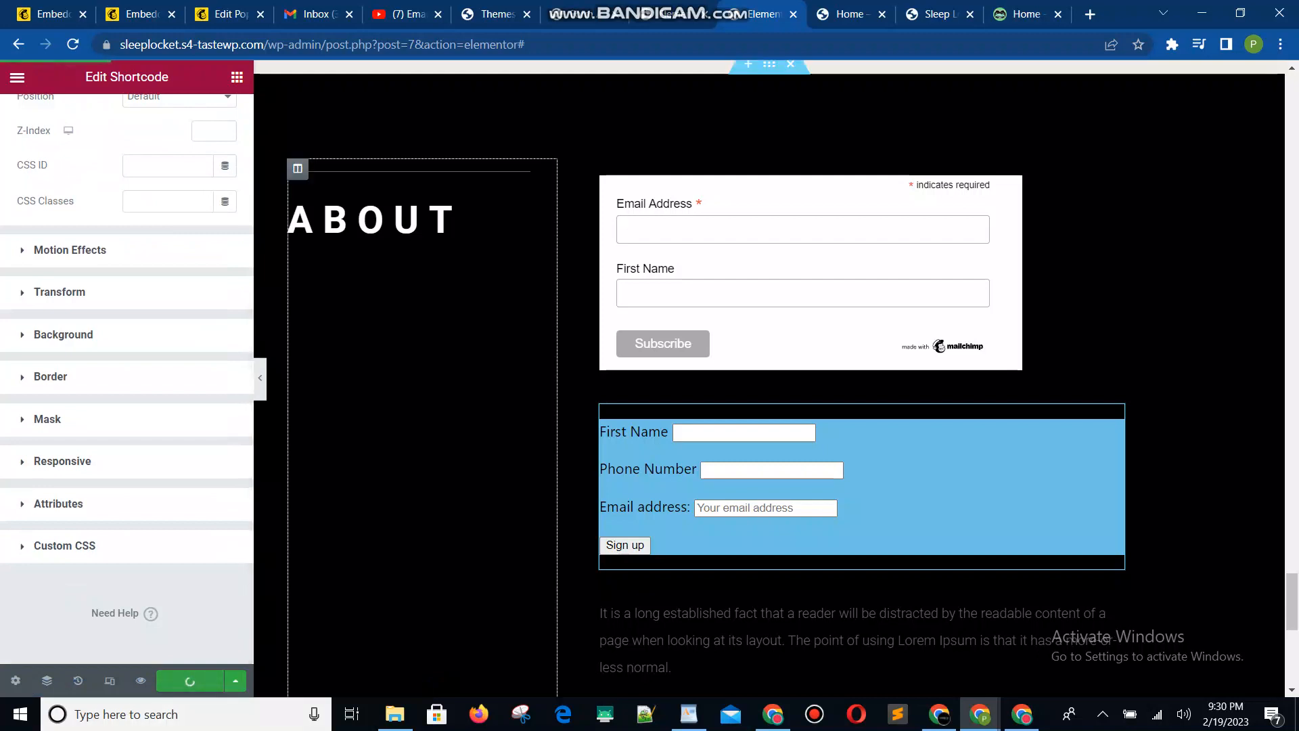
{"action": "left_click", "coordinate": [850, 14]}
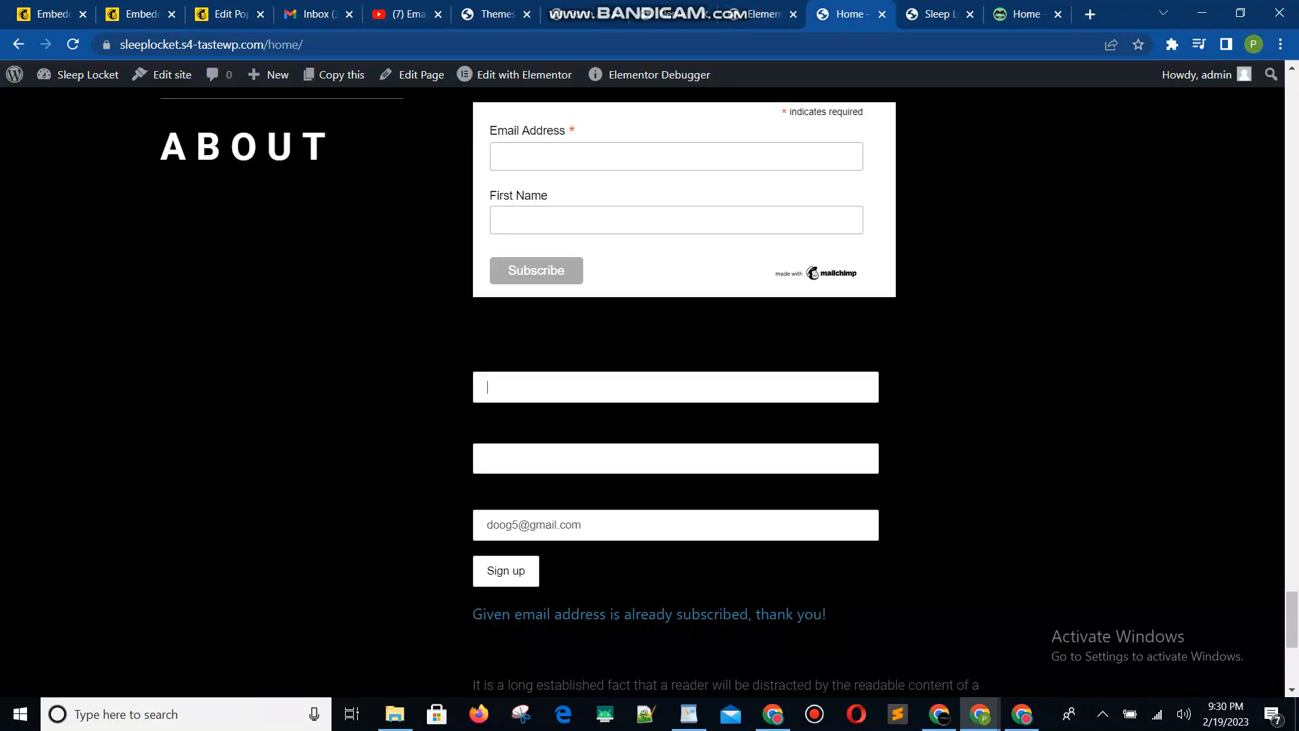
{"action": "left_click", "coordinate": [73, 44]}
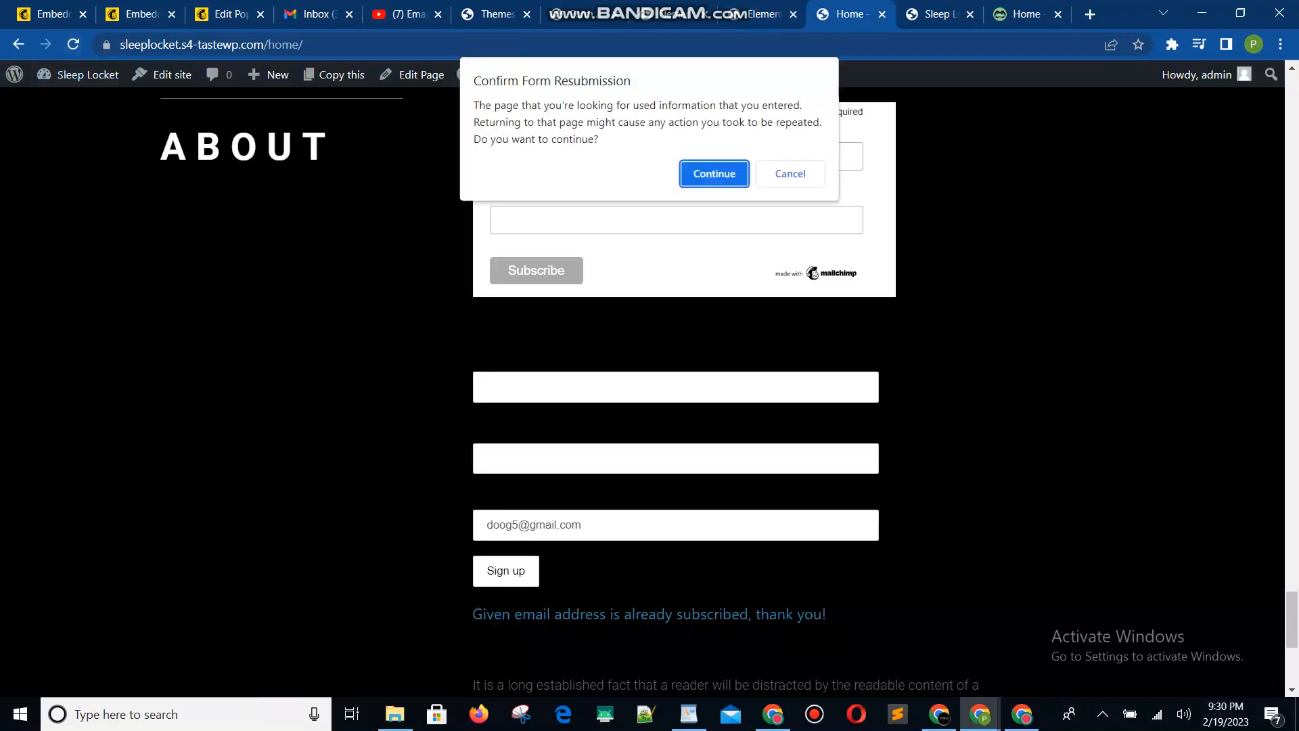
{"action": "left_click", "coordinate": [716, 173]}
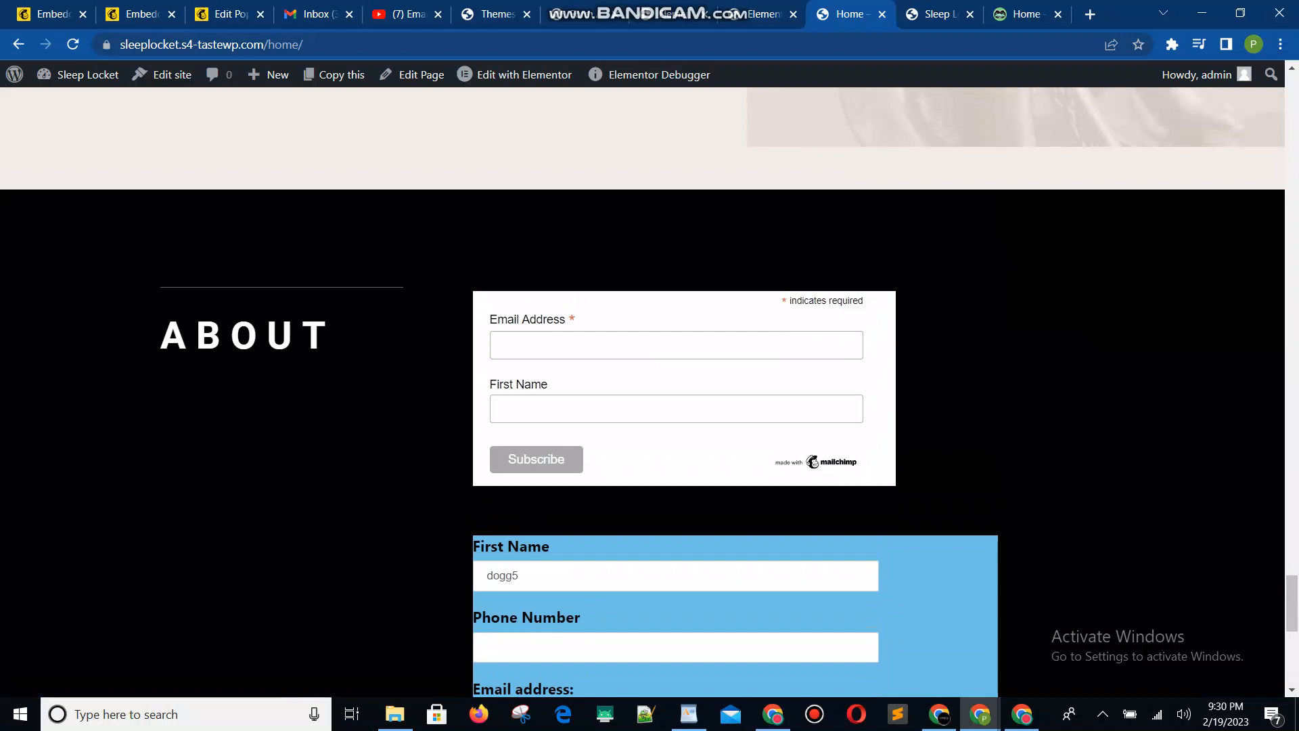
{"action": "scroll", "coordinate": [643, 393], "scroll_direction": "down", "scroll_amount": 3}
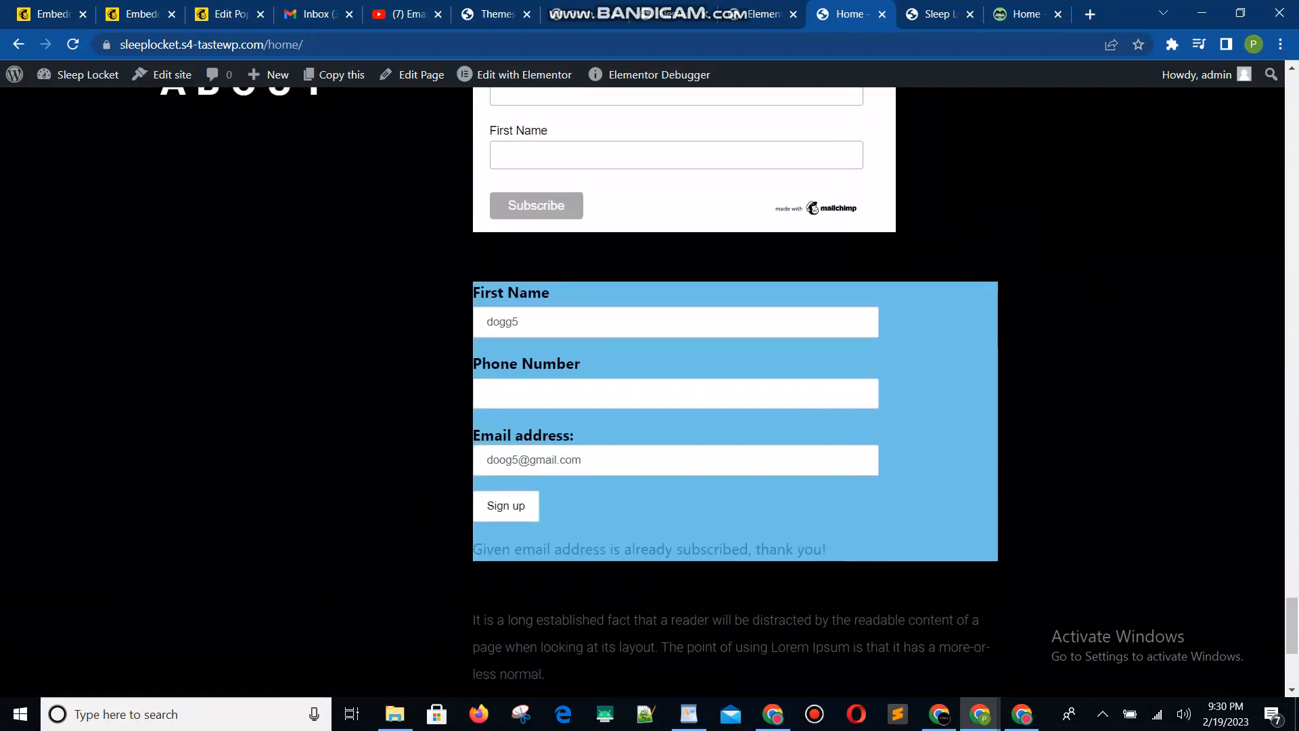